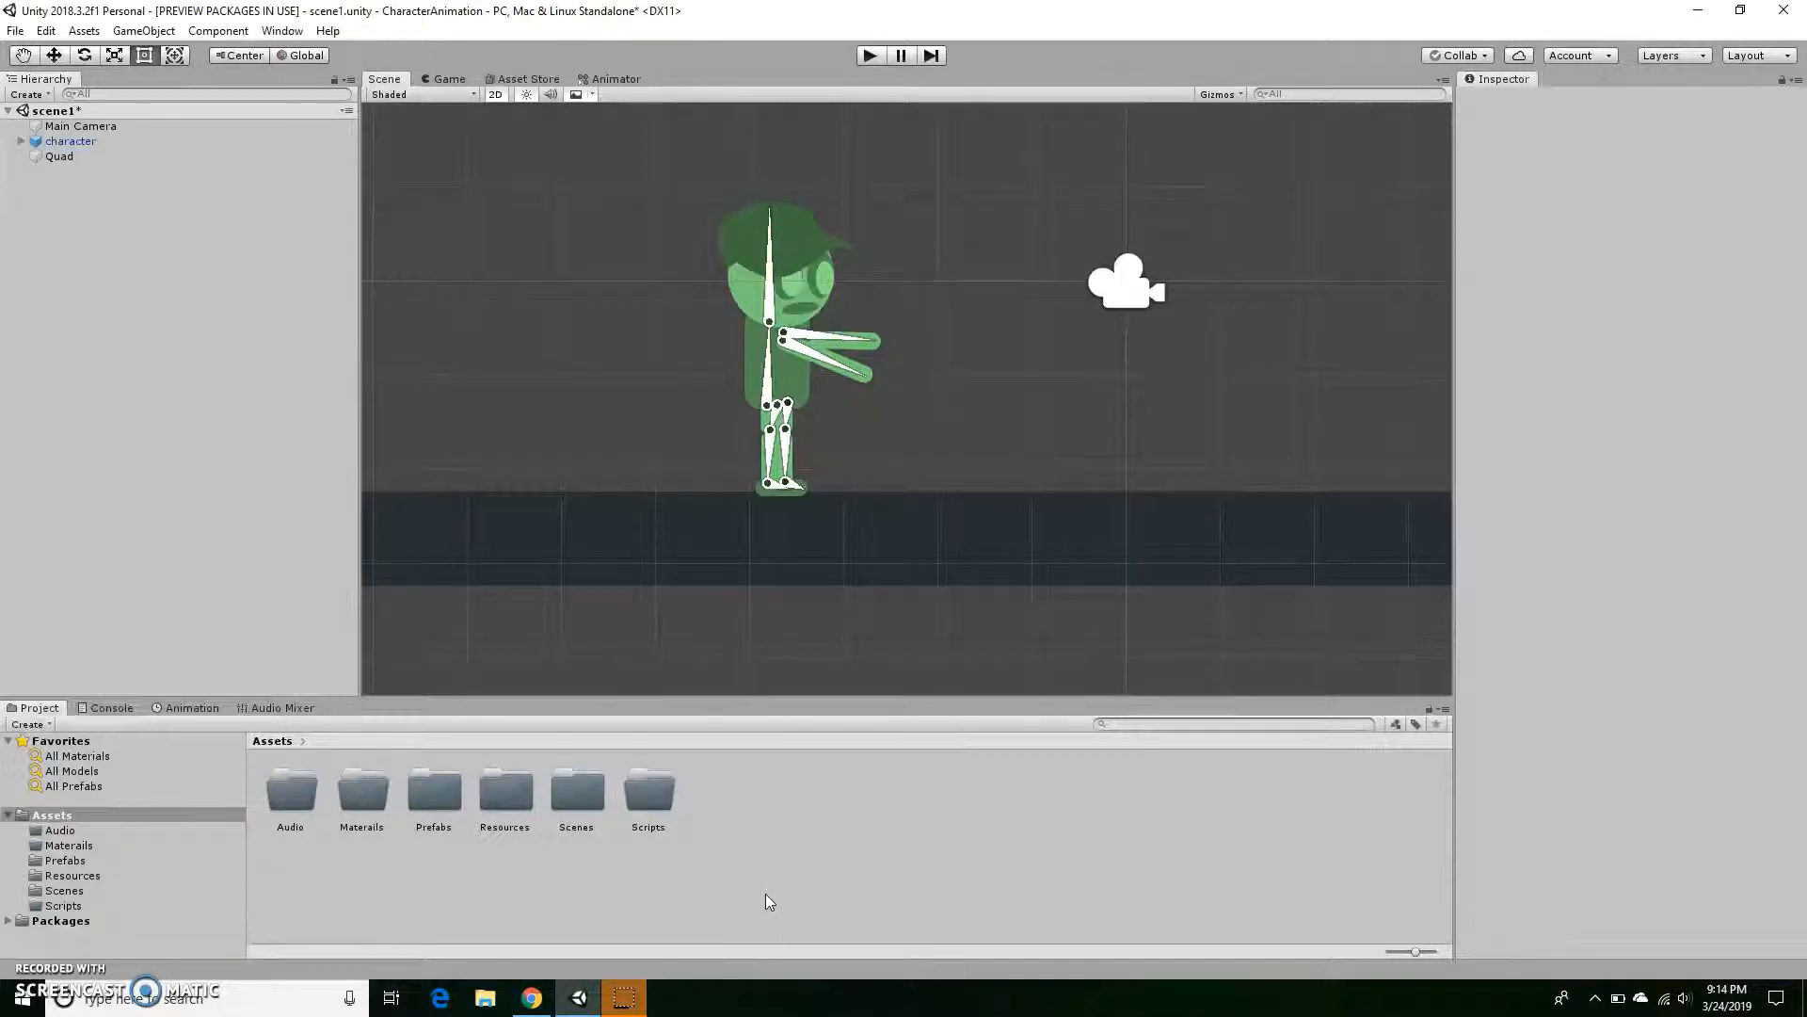
Create a new folder named Animations in the project's Assets folder.
click(33, 944)
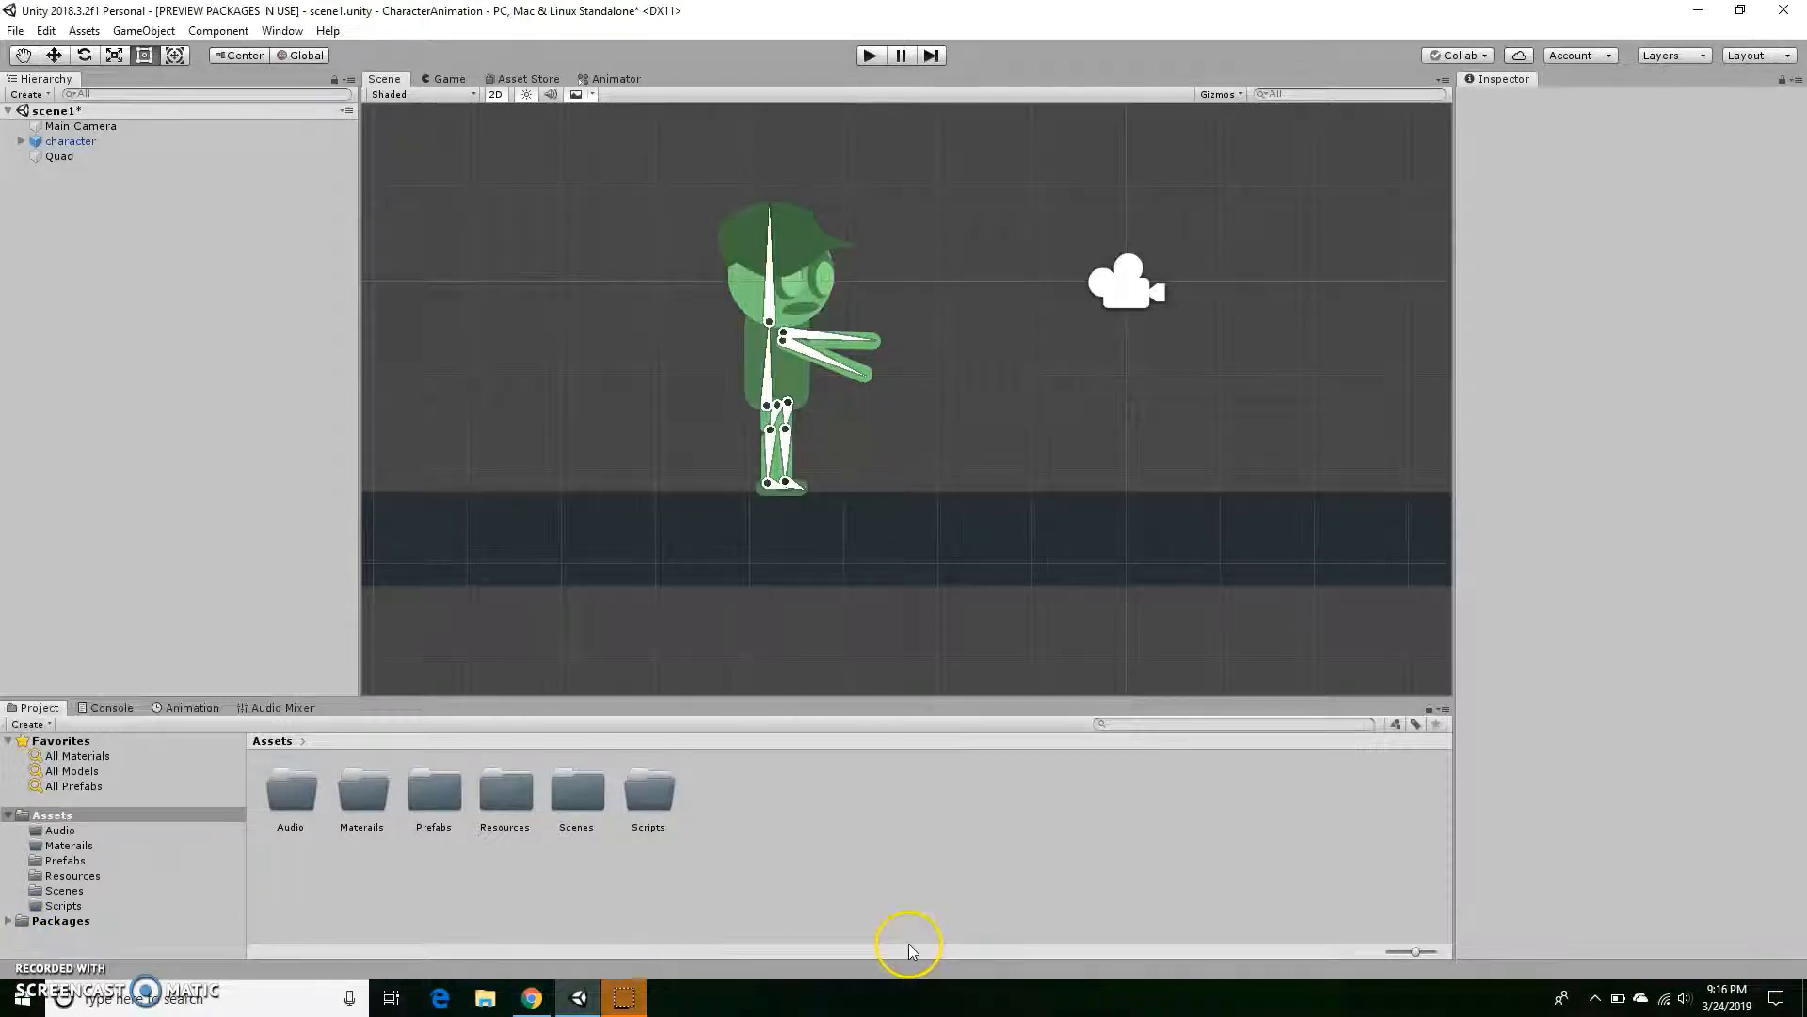
right_click(784, 815)
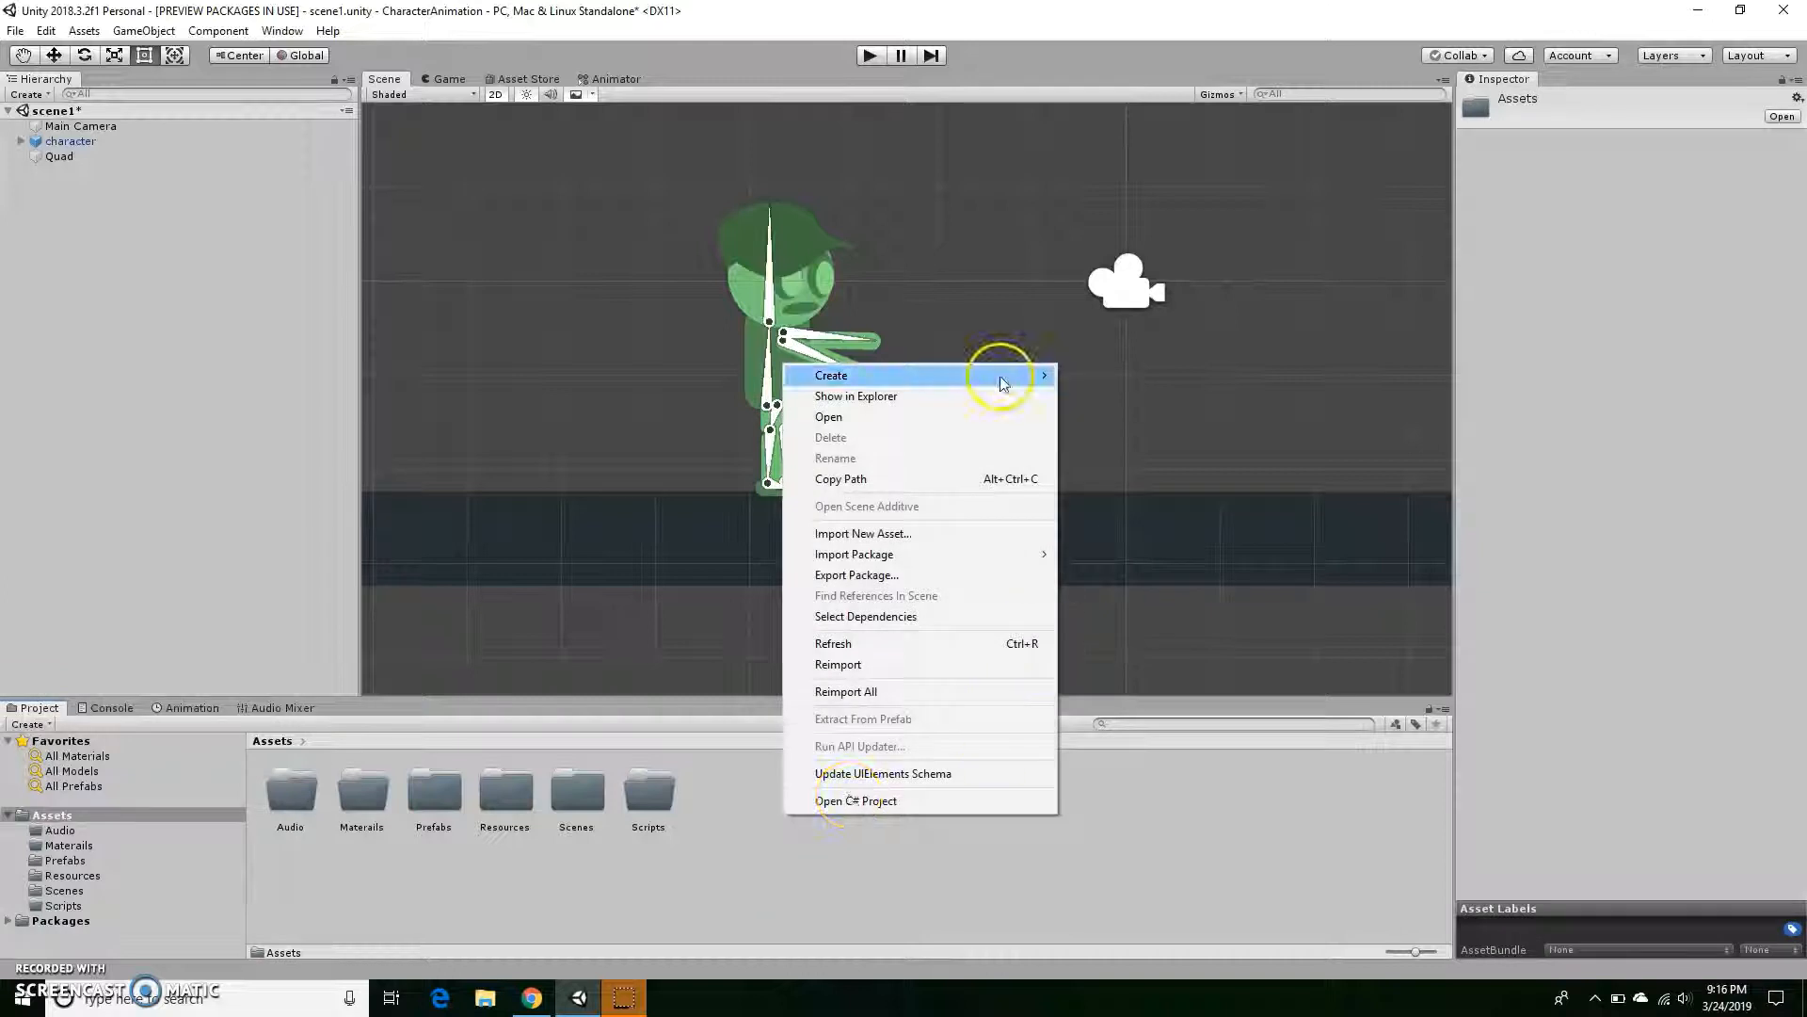
mouse_move(1002, 383)
click(1158, 307)
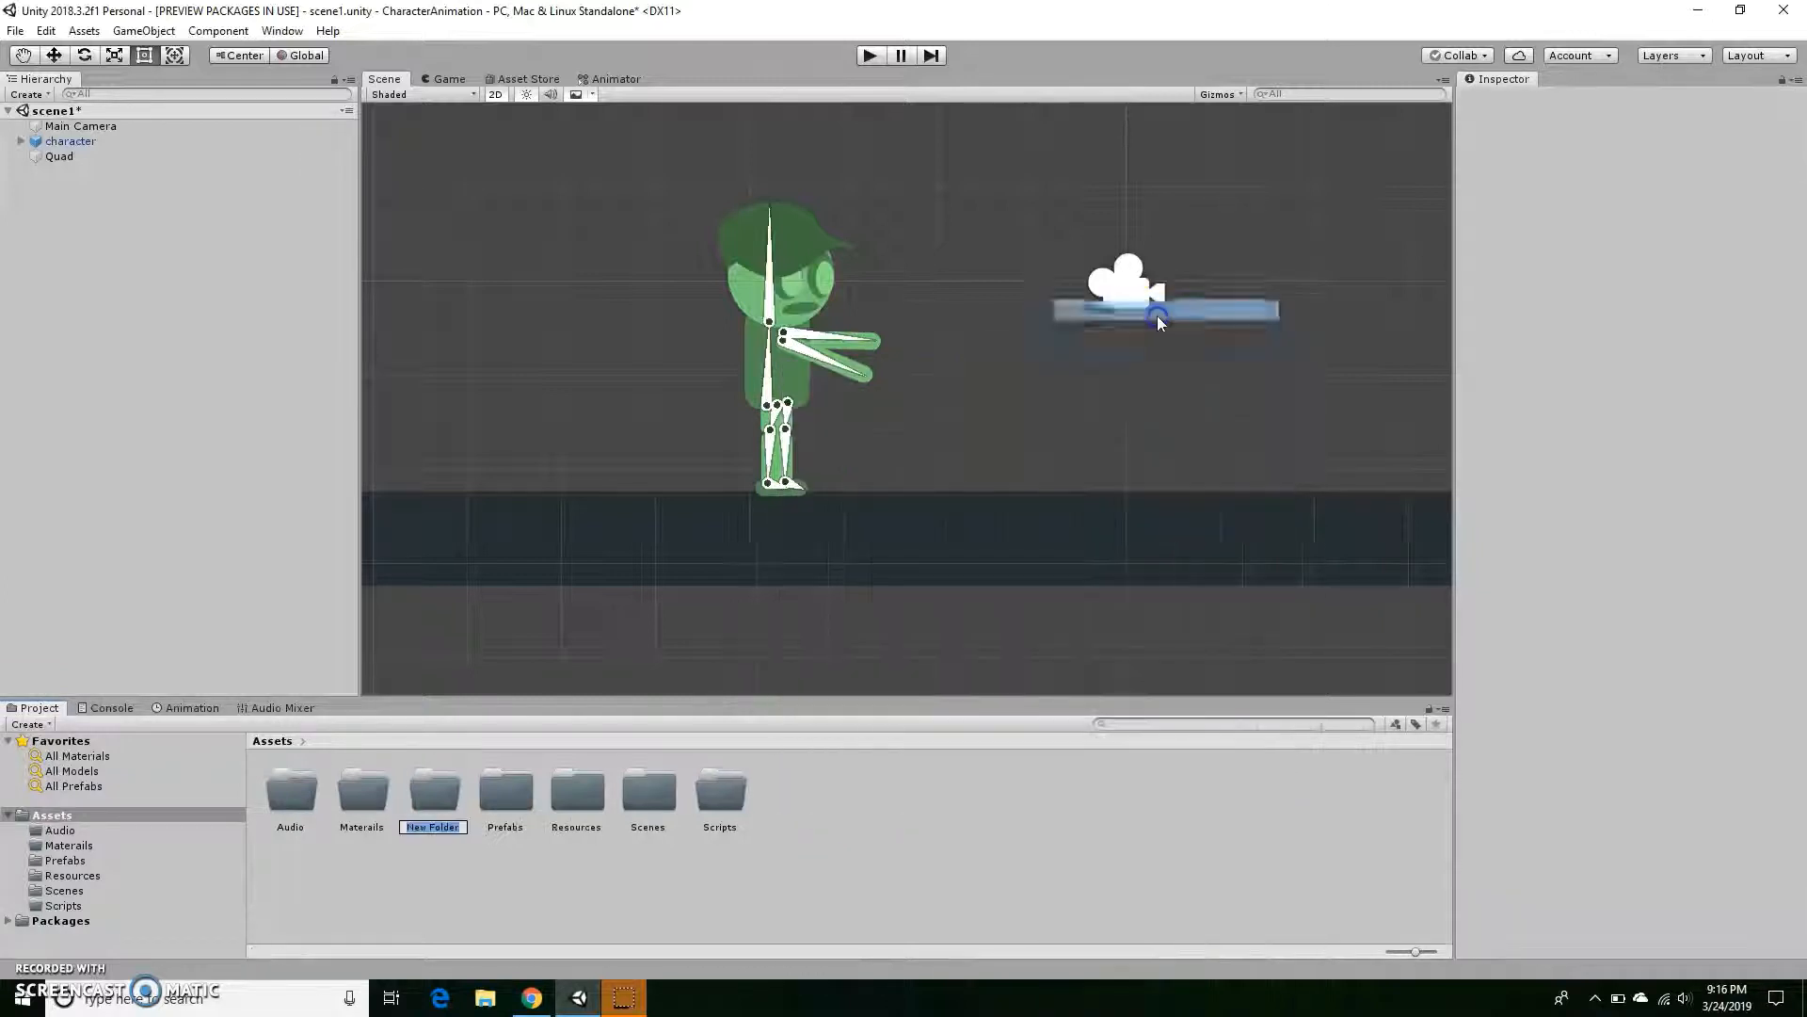
text(An)
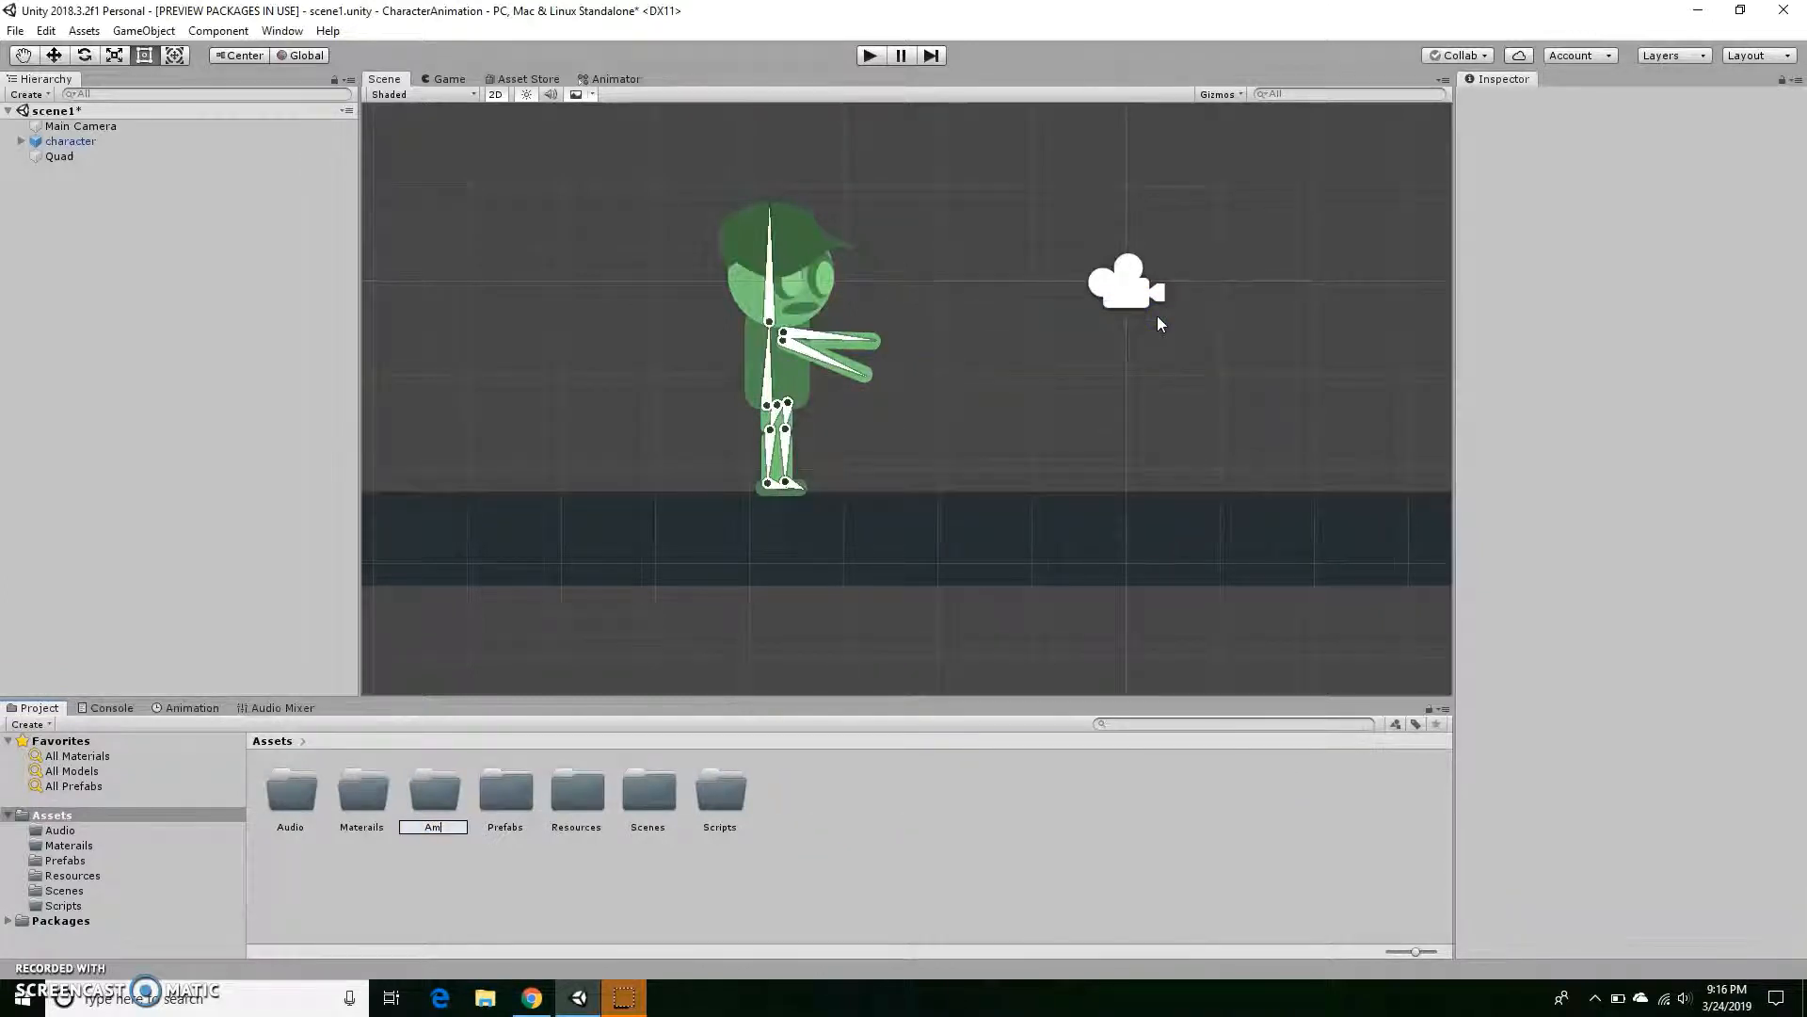
text(imations)
click(444, 860)
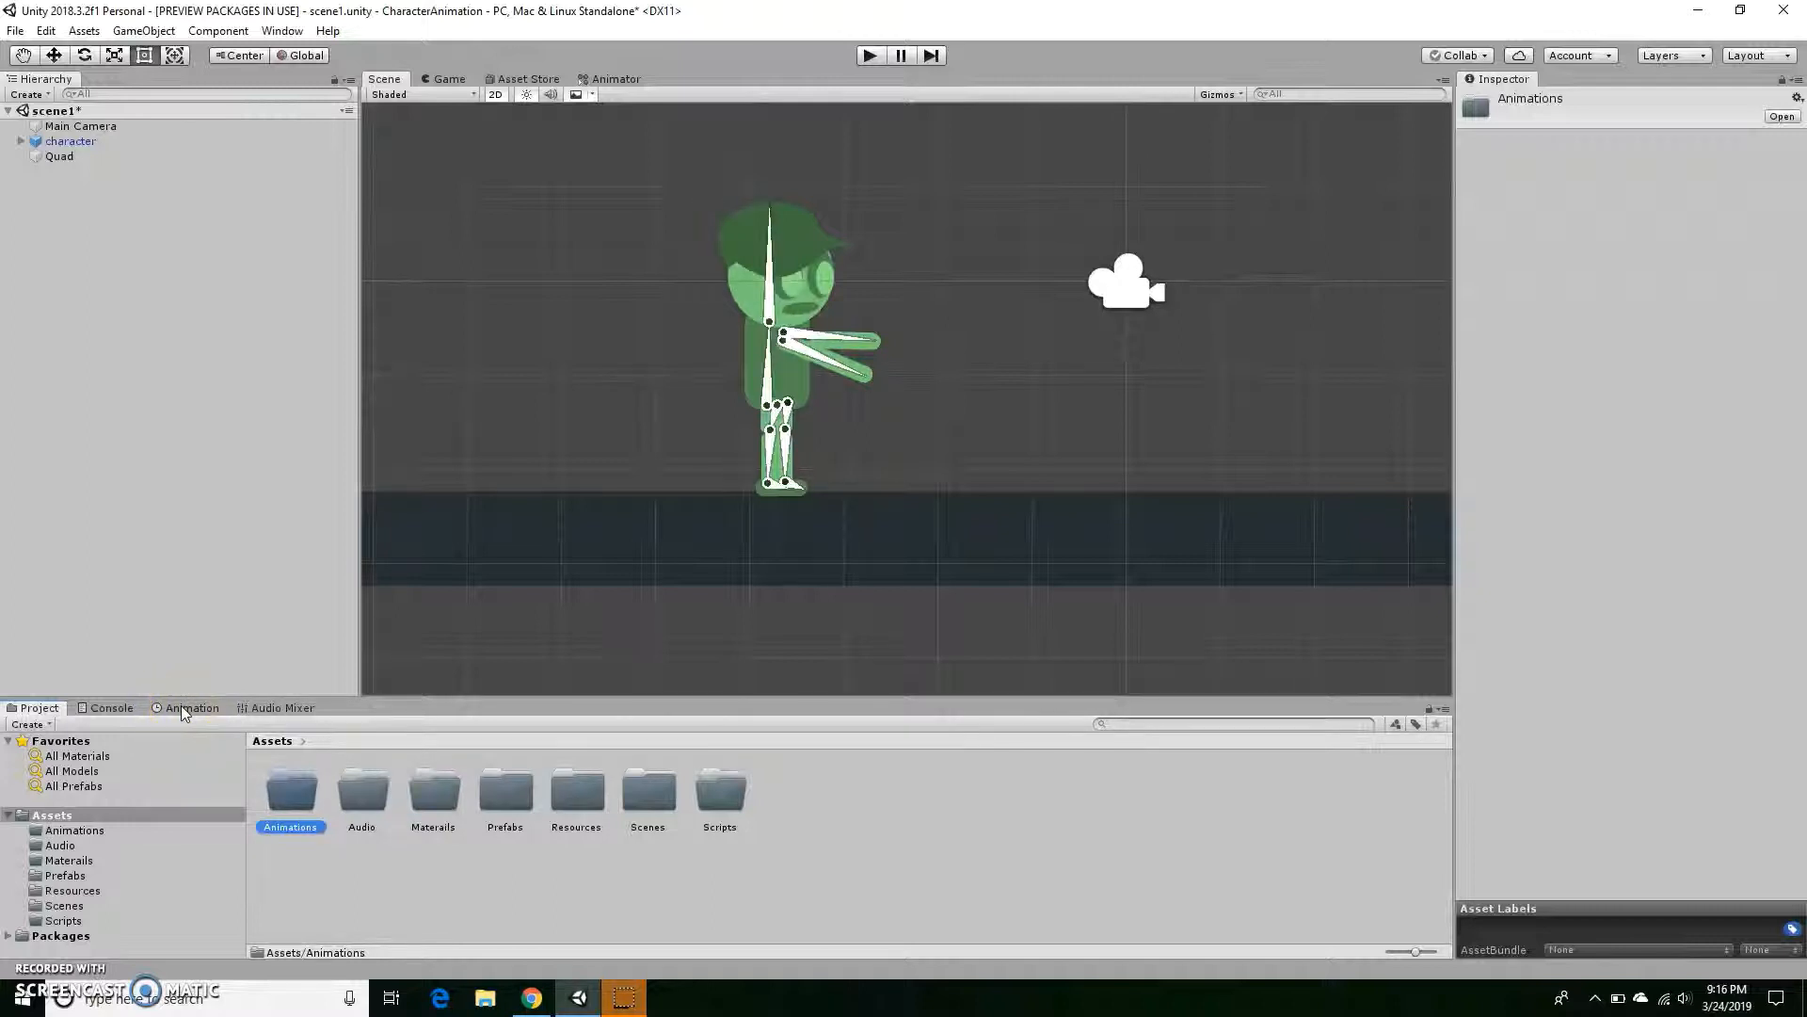
Show the Animation window and create an animation clip named idle for the character, saved in the Animations folder.
click(282, 30)
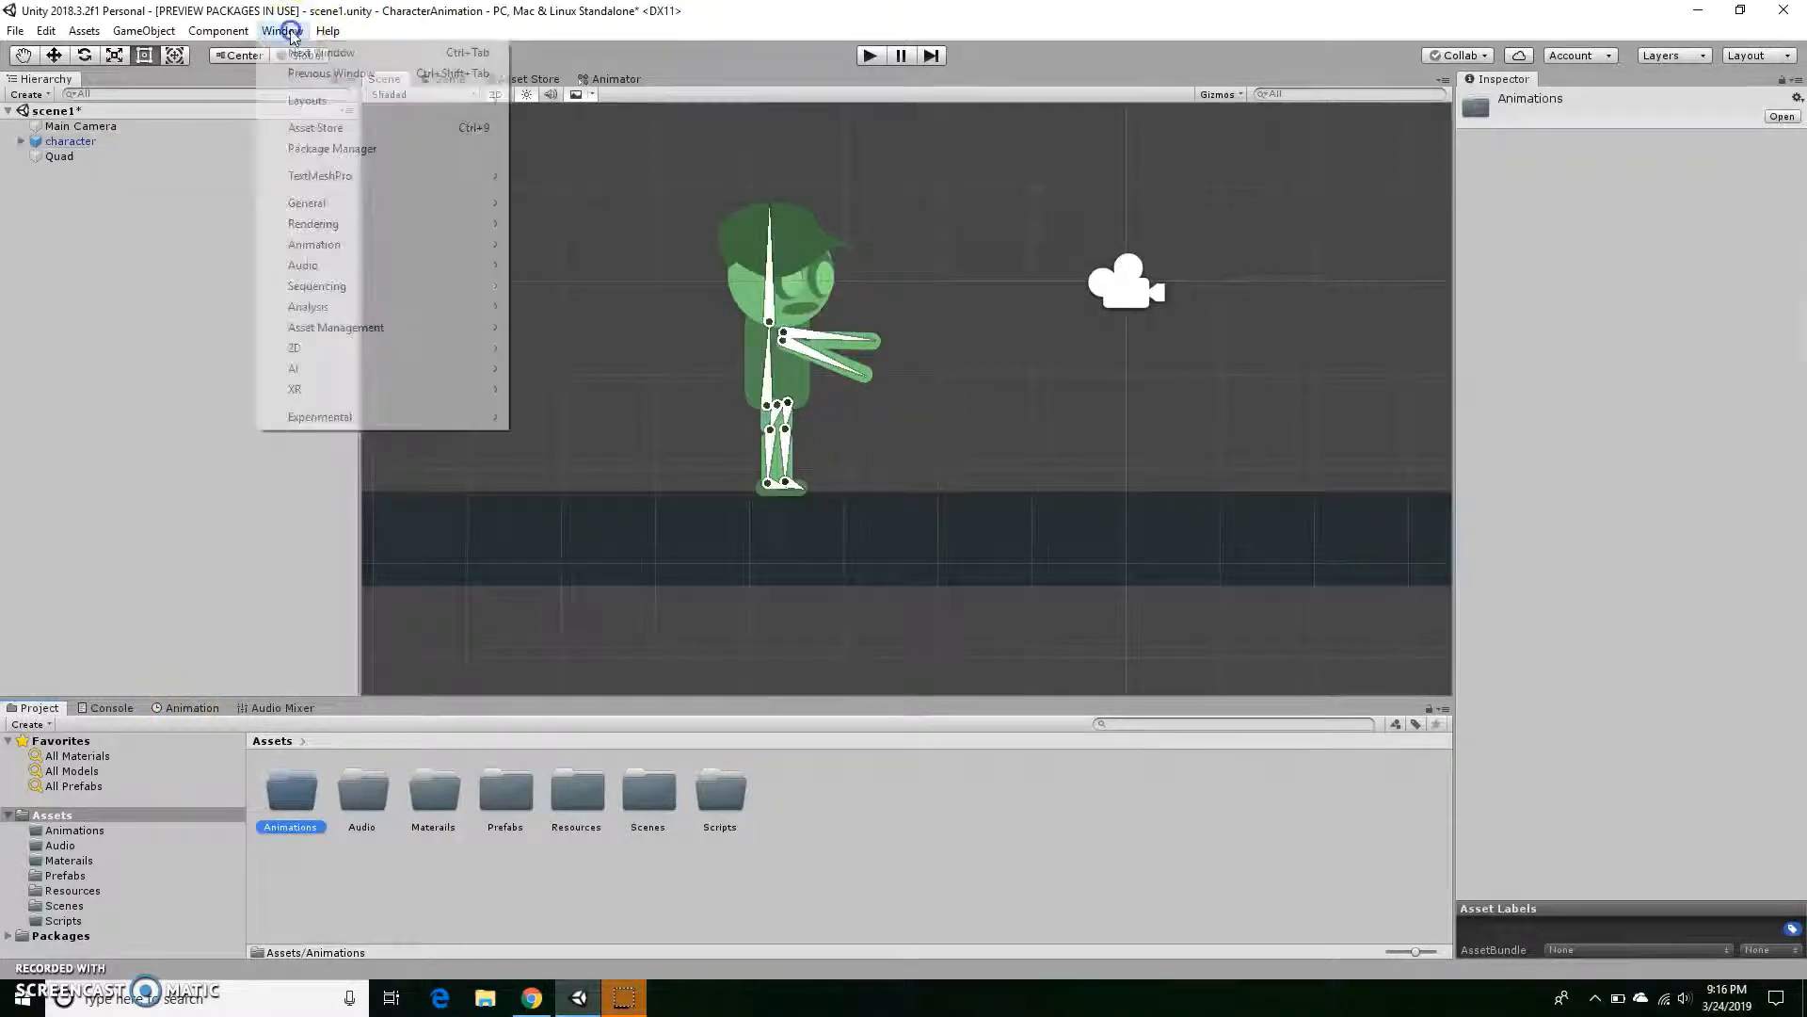
mouse_move(421, 256)
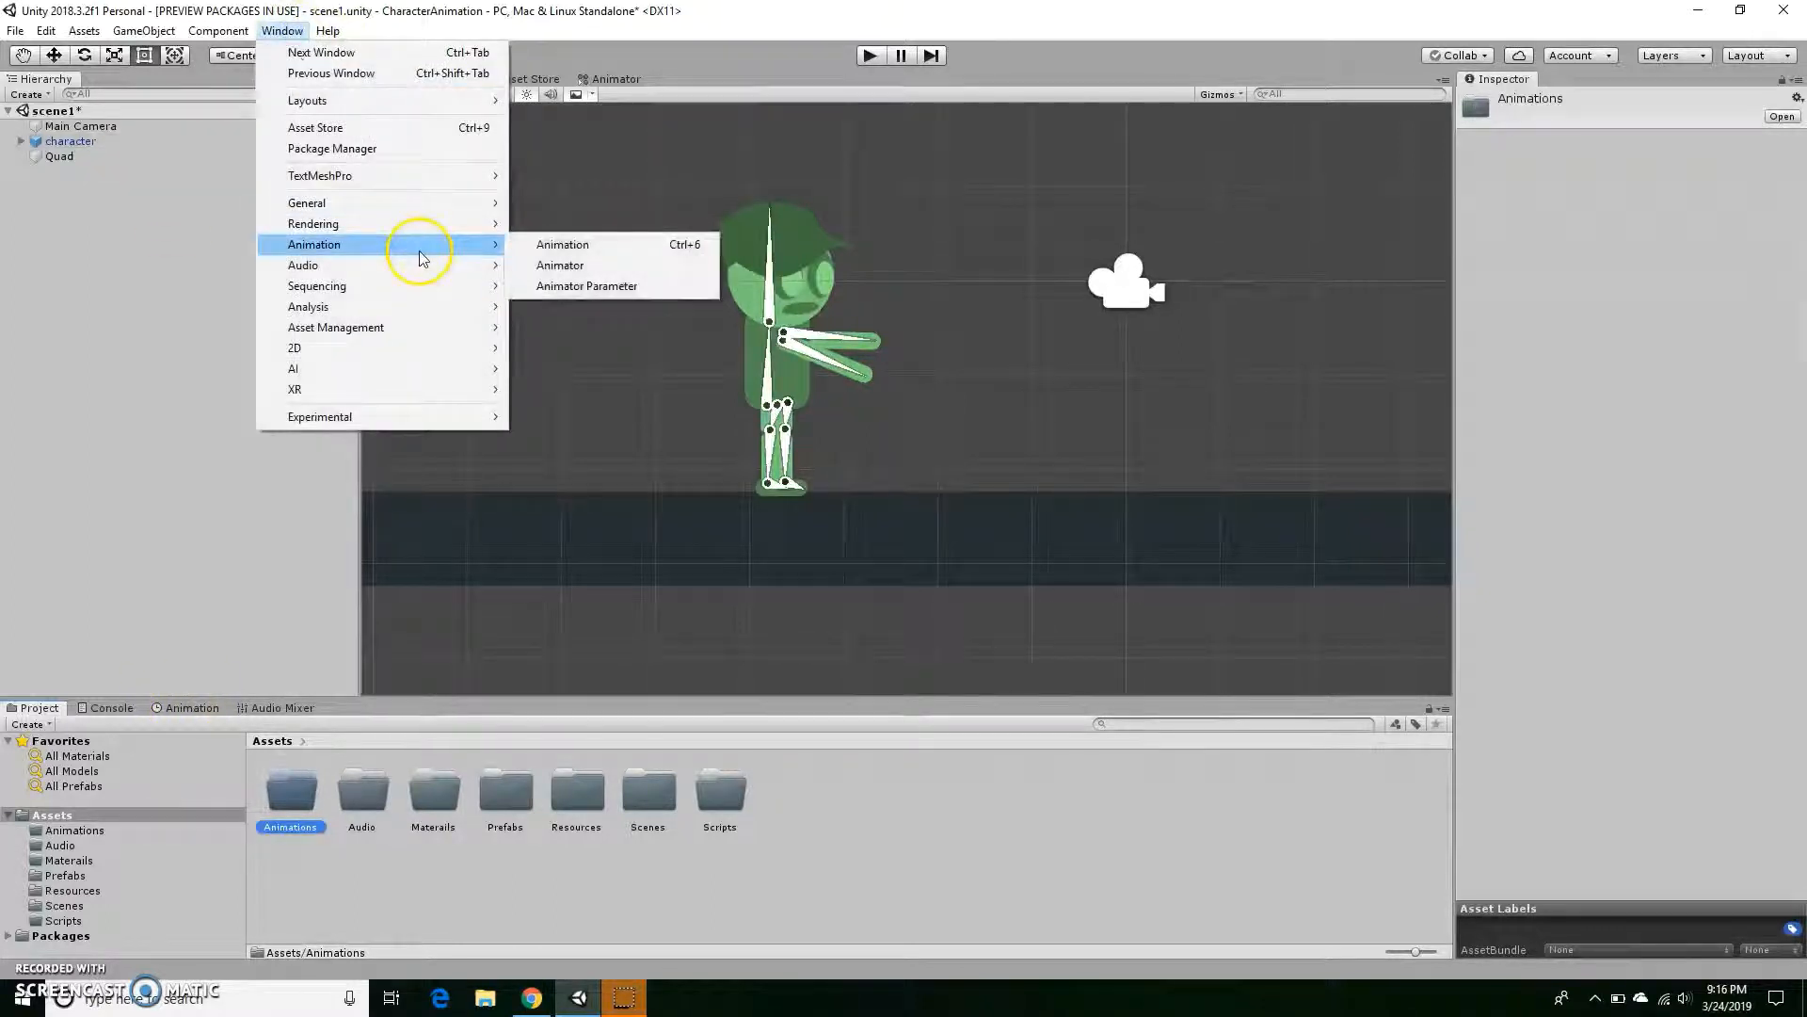
click(568, 246)
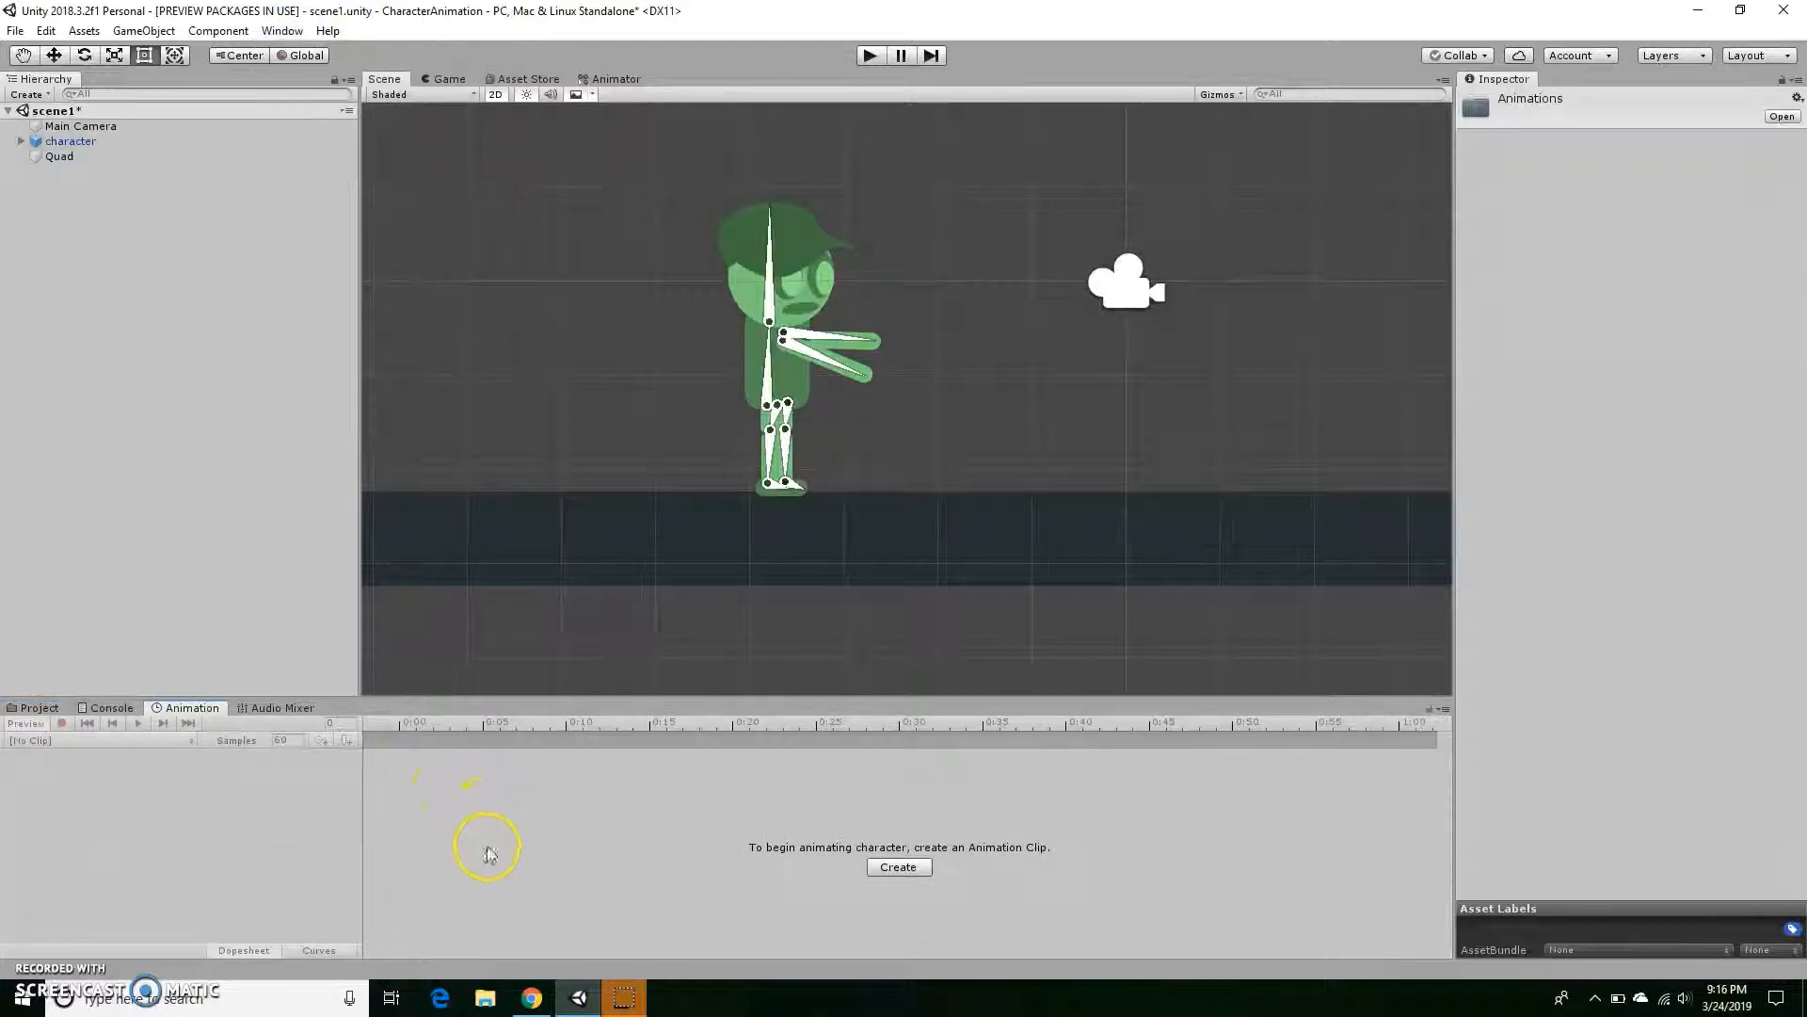
click(83, 147)
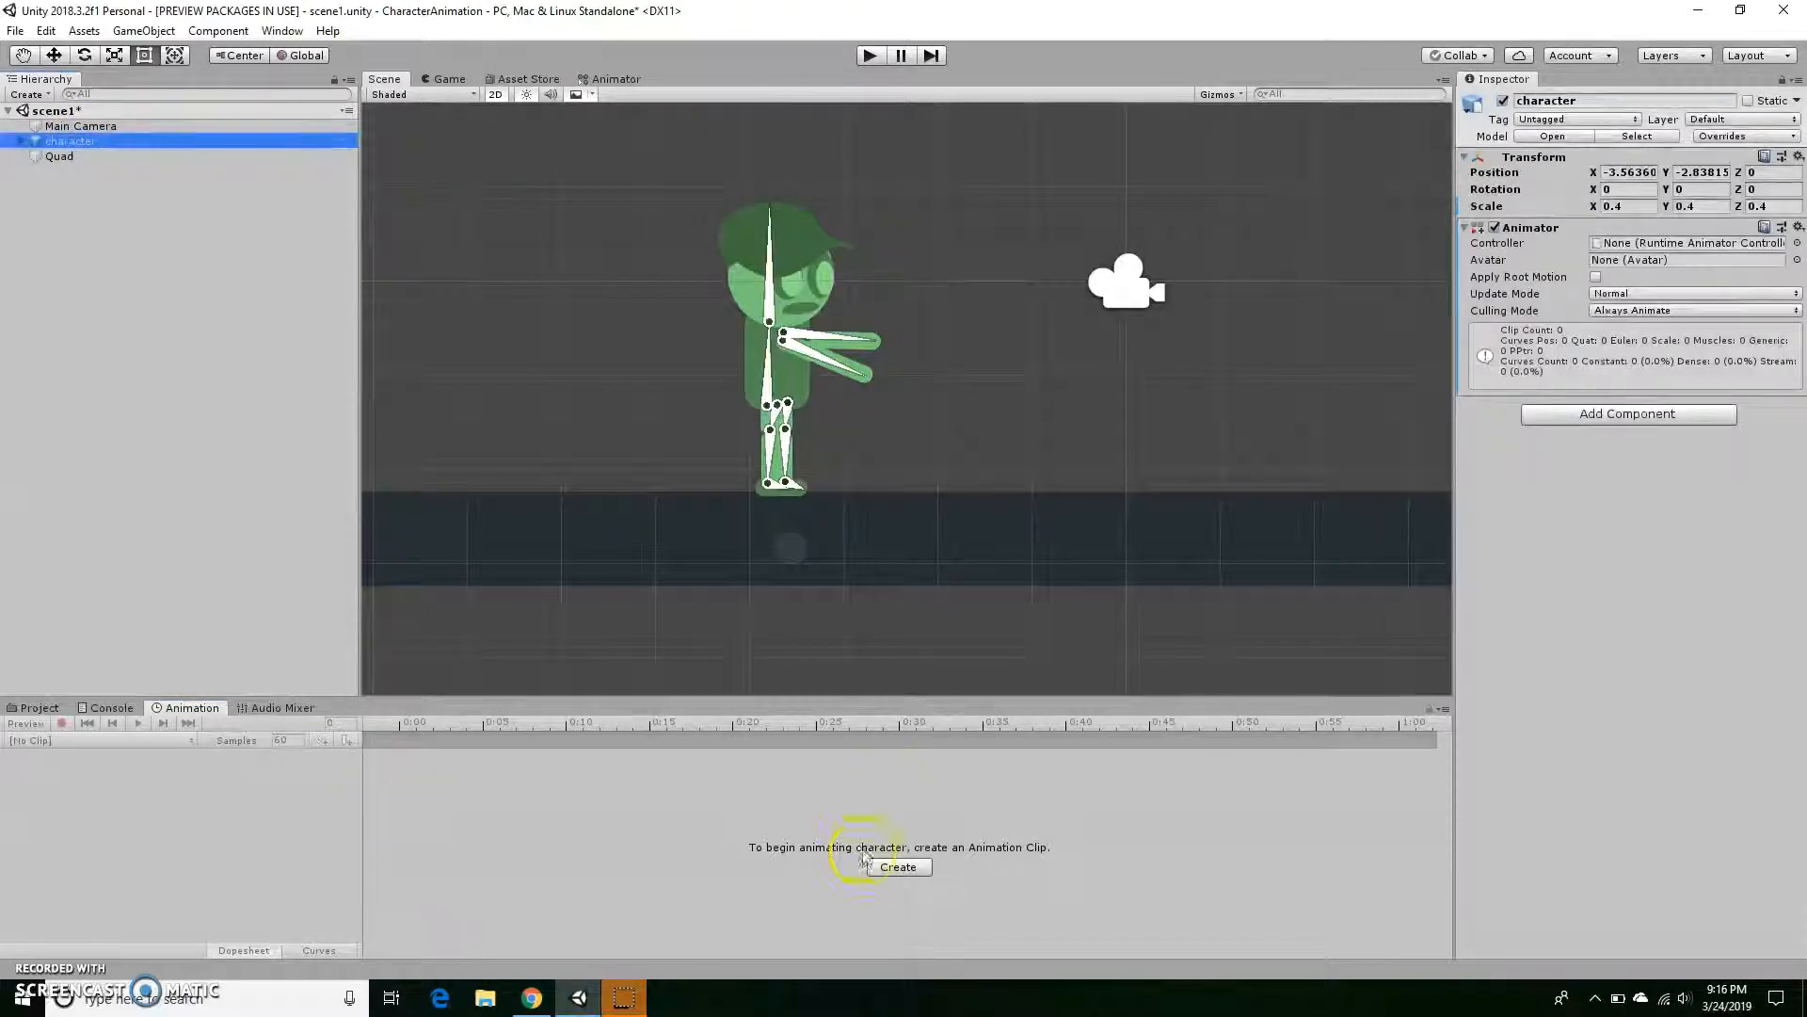
click(893, 869)
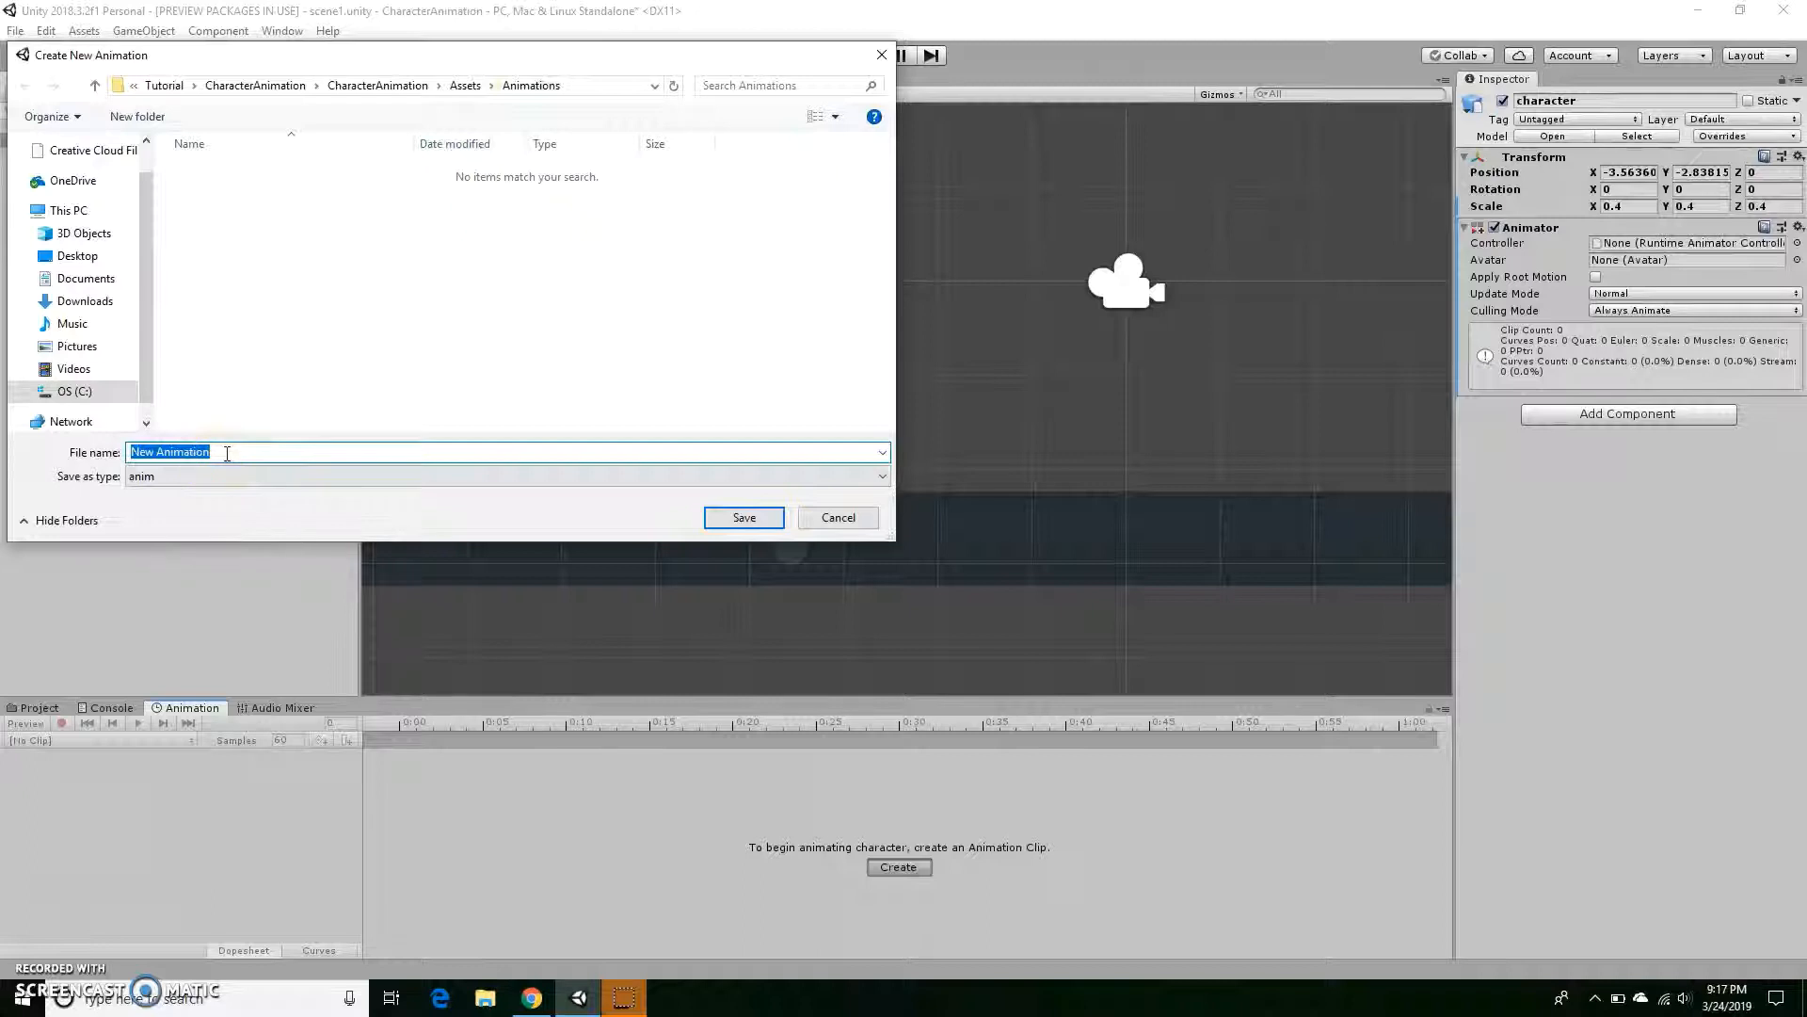
text(i)
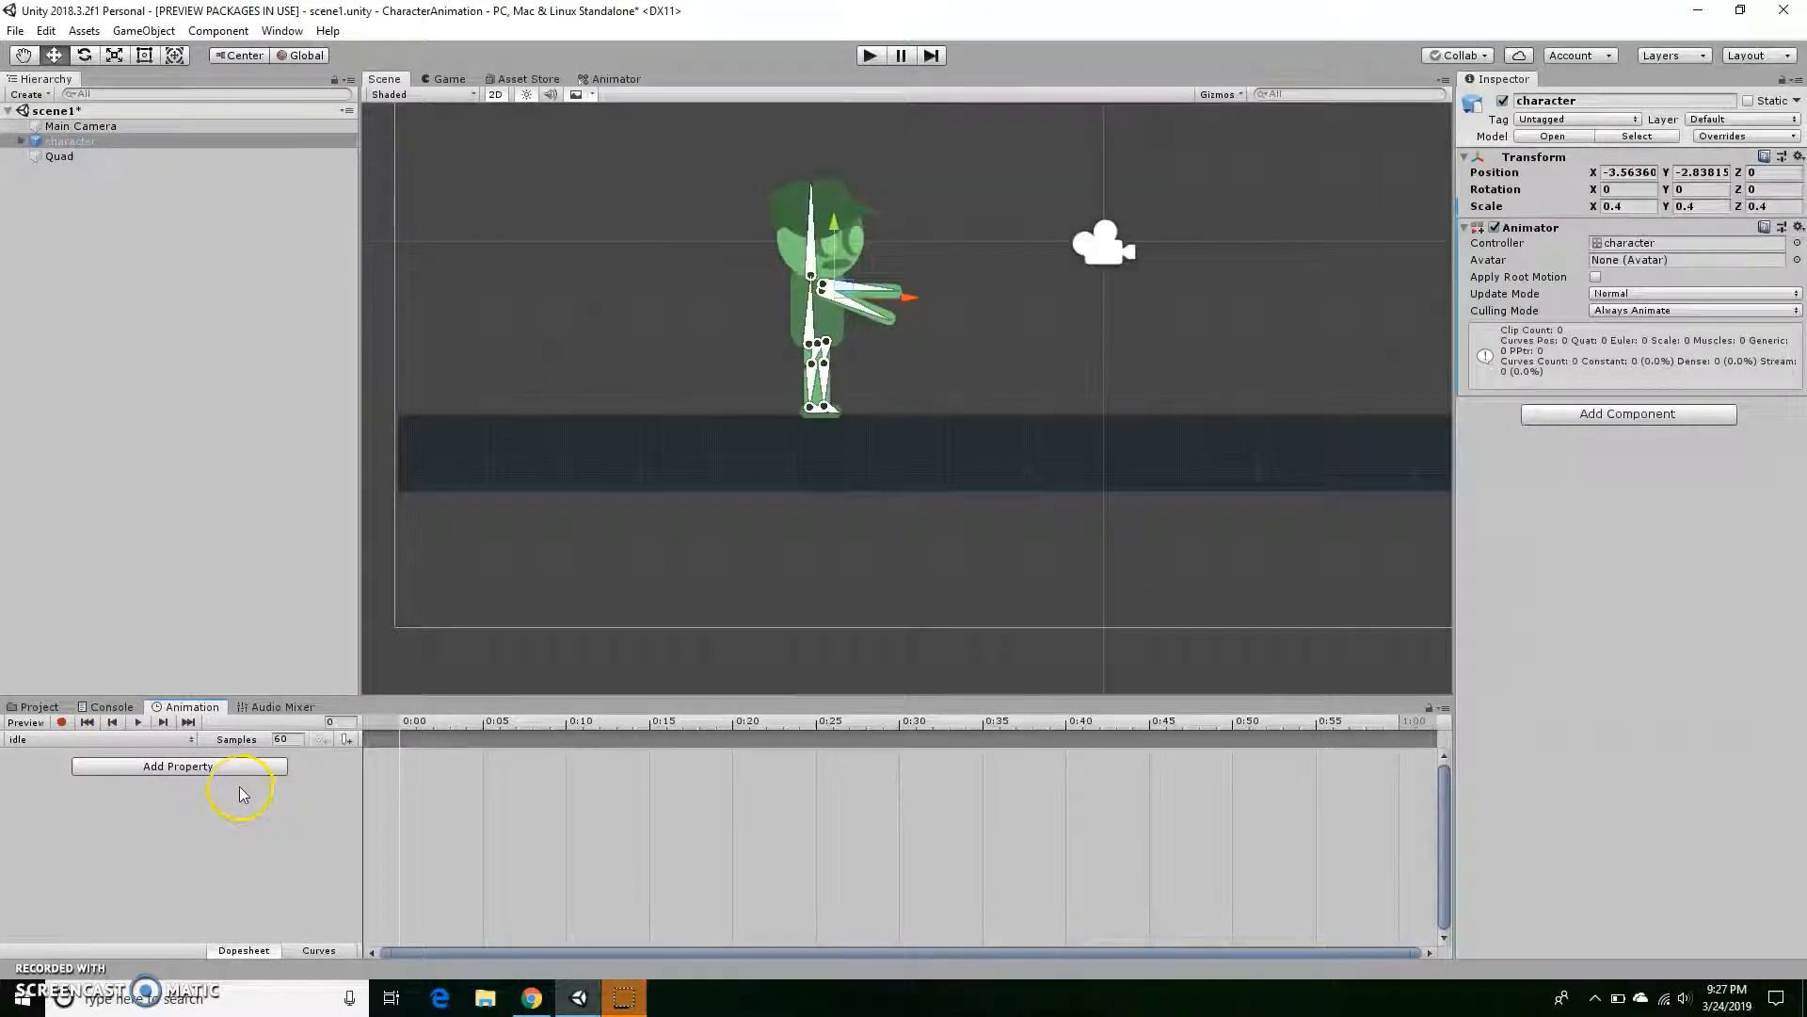
Start keyframe recording and rotate both arm bones down beside the body at frame 0.
click(62, 722)
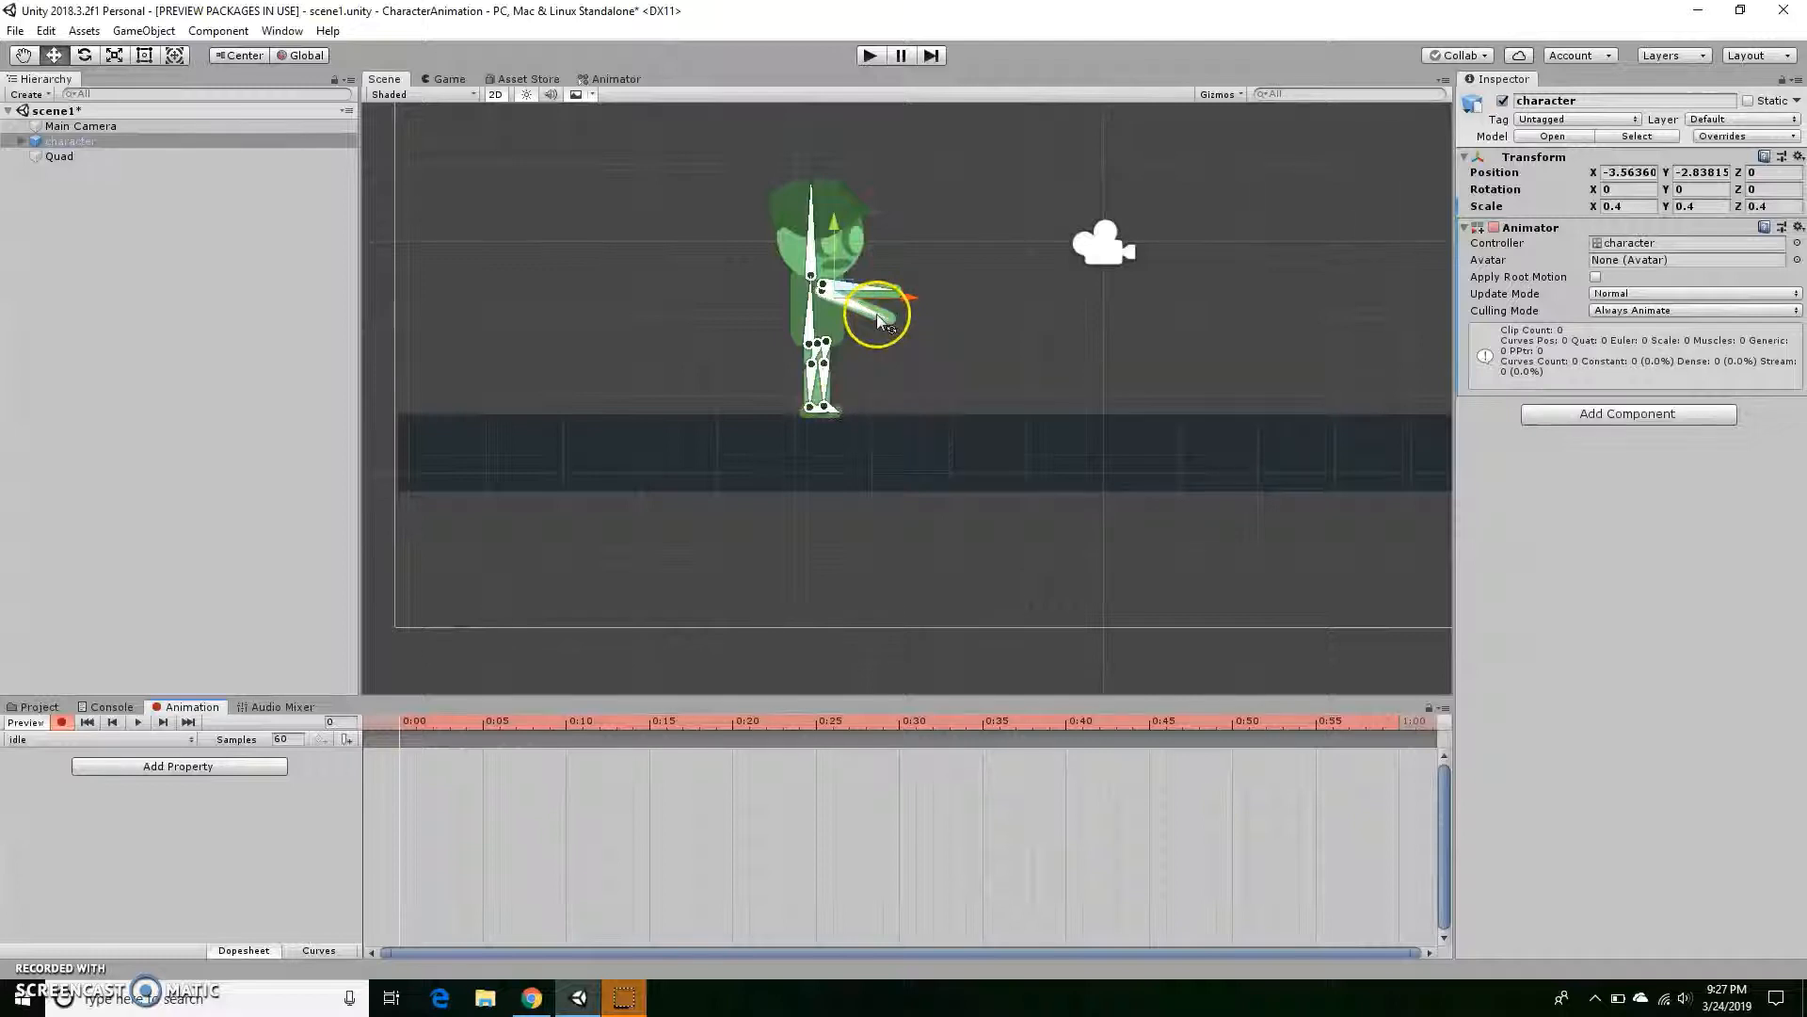
drag(883, 315, 822, 367)
drag(895, 291, 823, 404)
Set the idle clip's sample rate to 20.
click(421, 733)
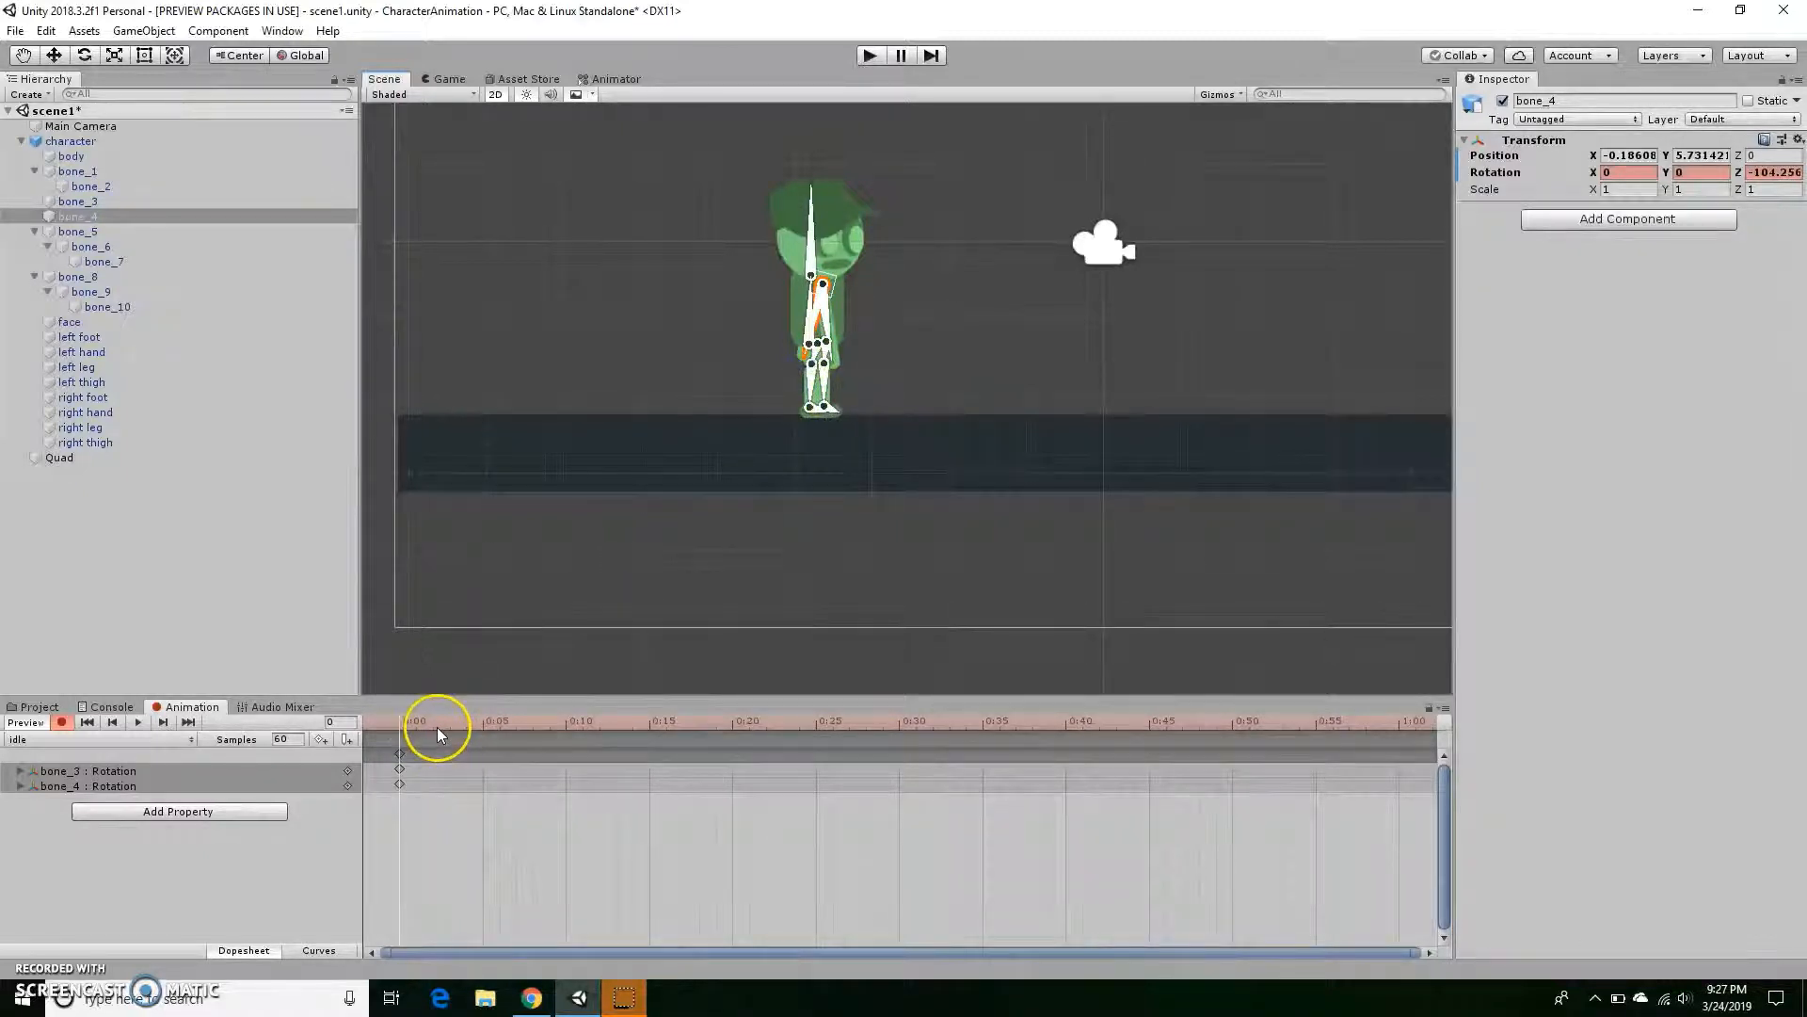
click(233, 748)
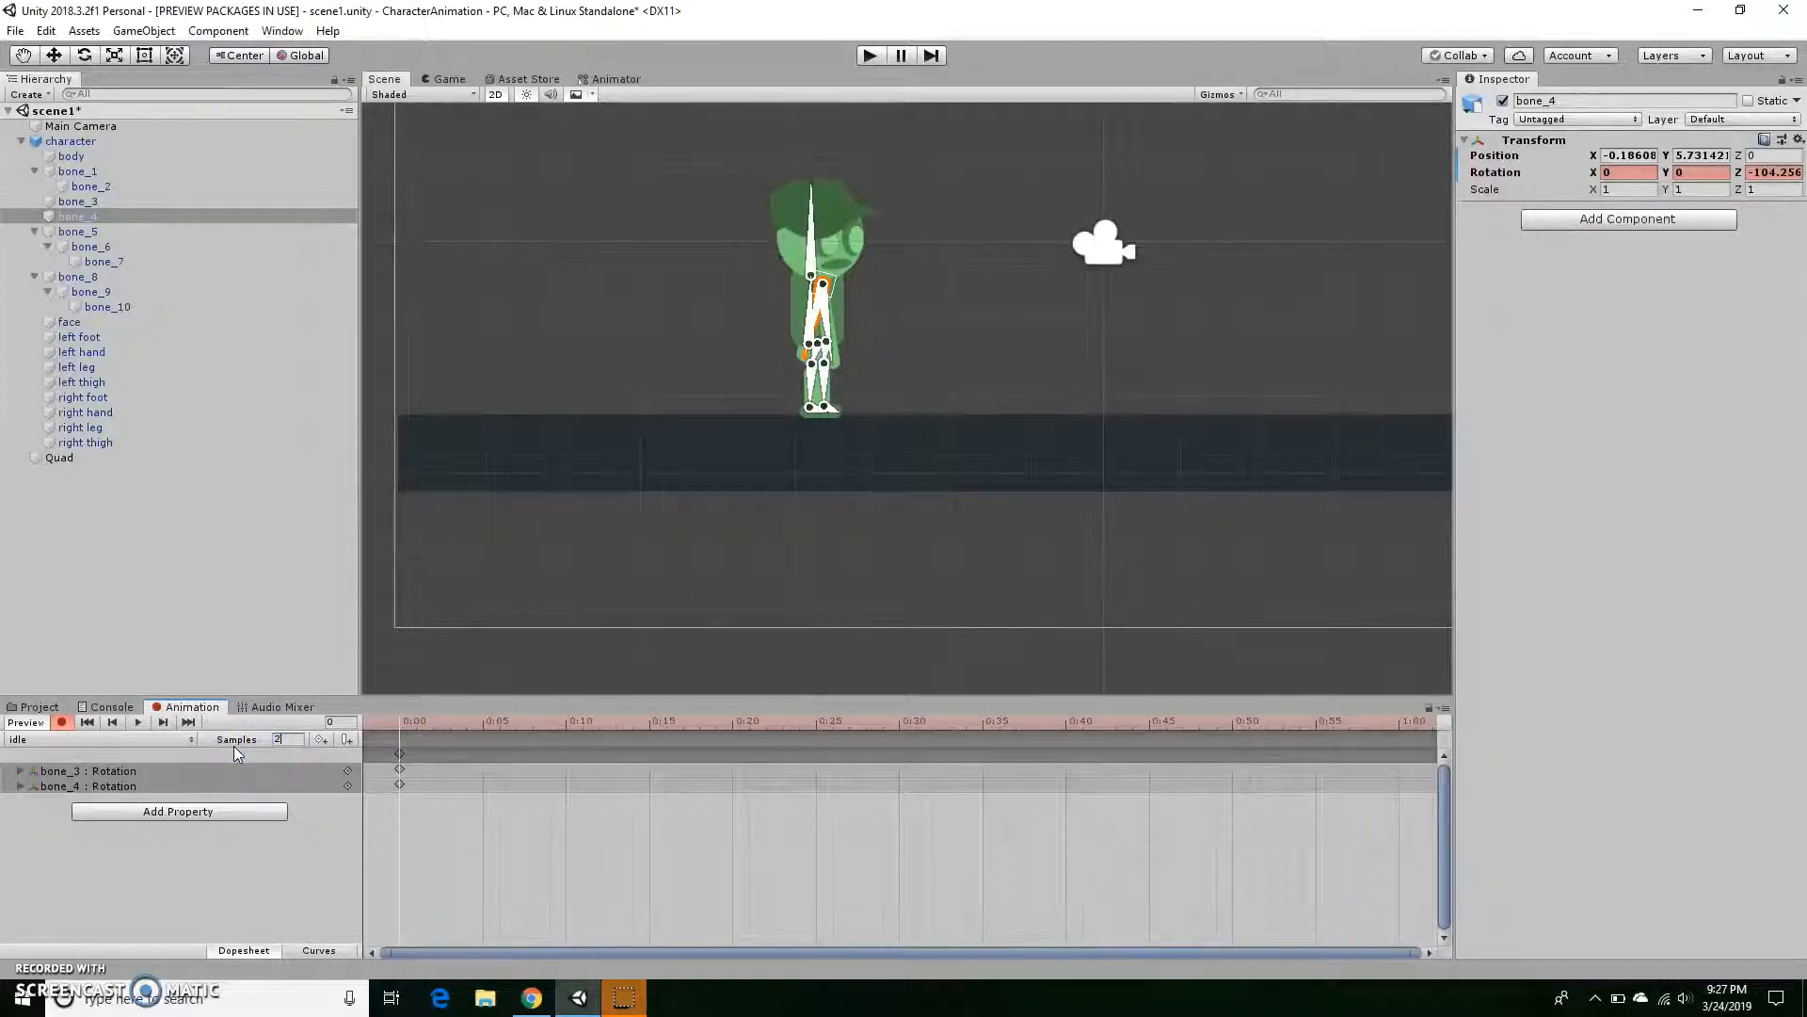
key(Return)
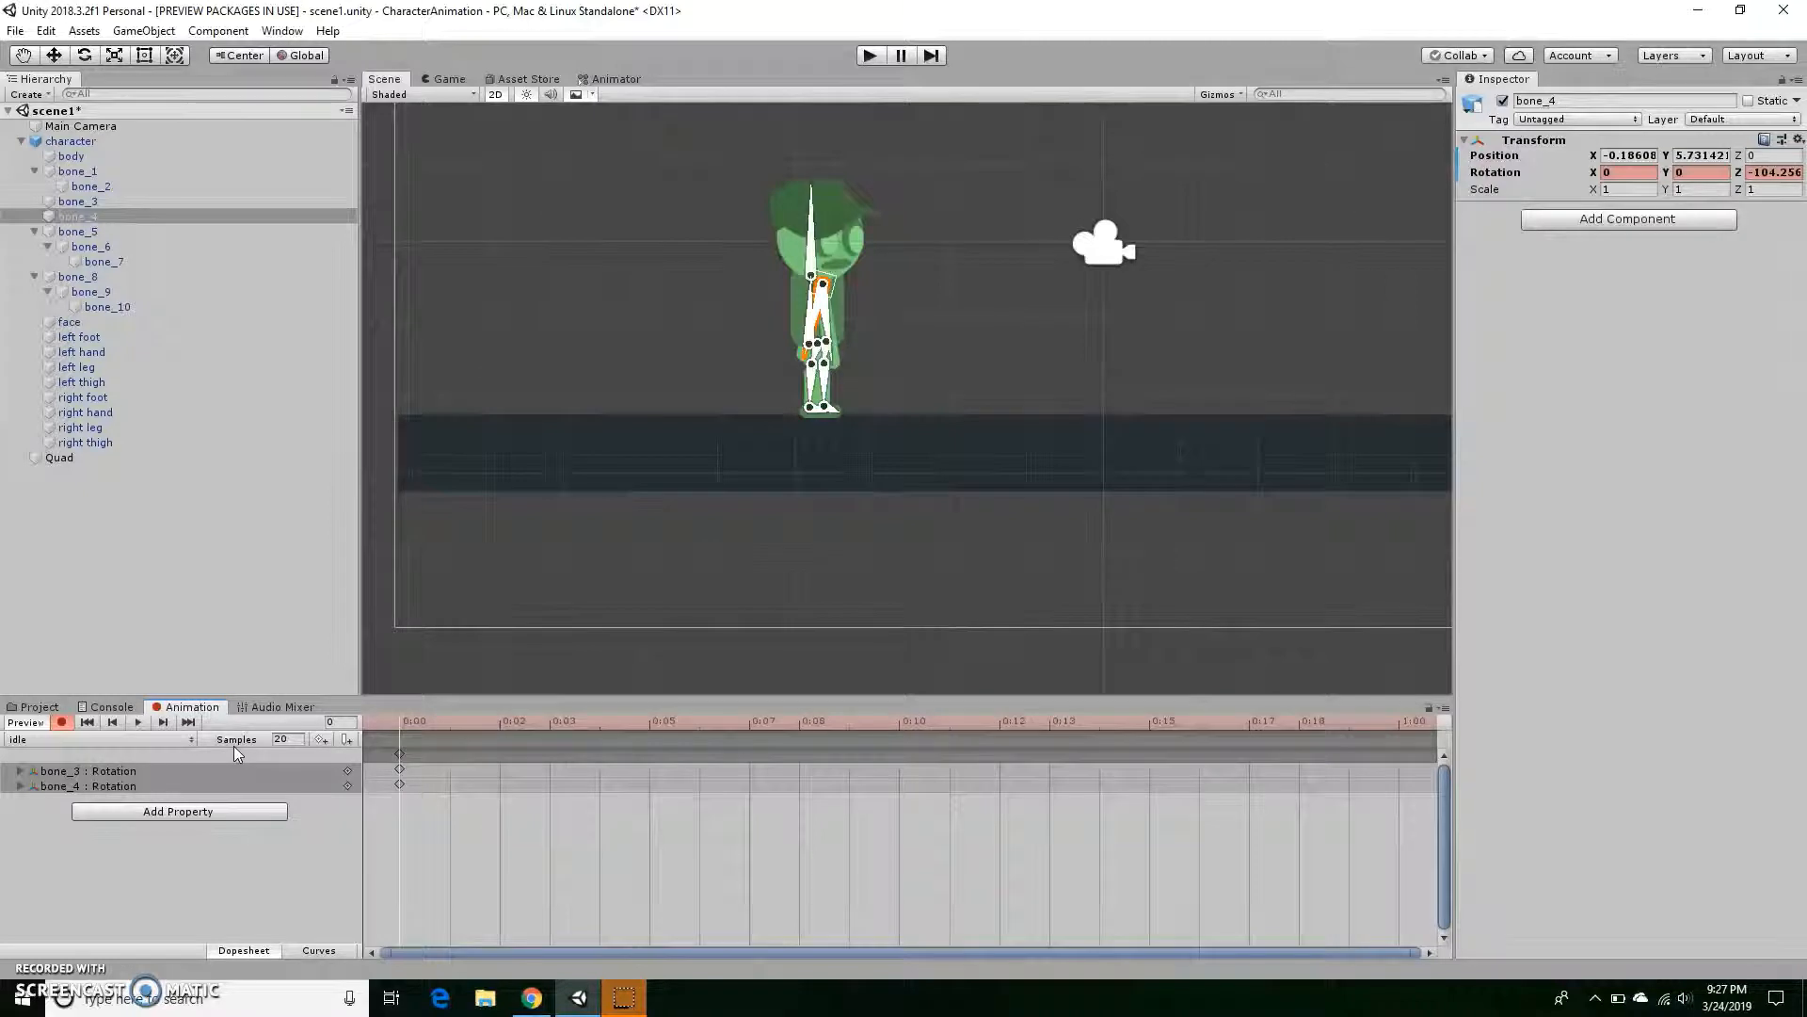
At frame 2, rotate head bone bone_2 to about 1.6° and raise it by setting its X position to 2.33.
click(451, 727)
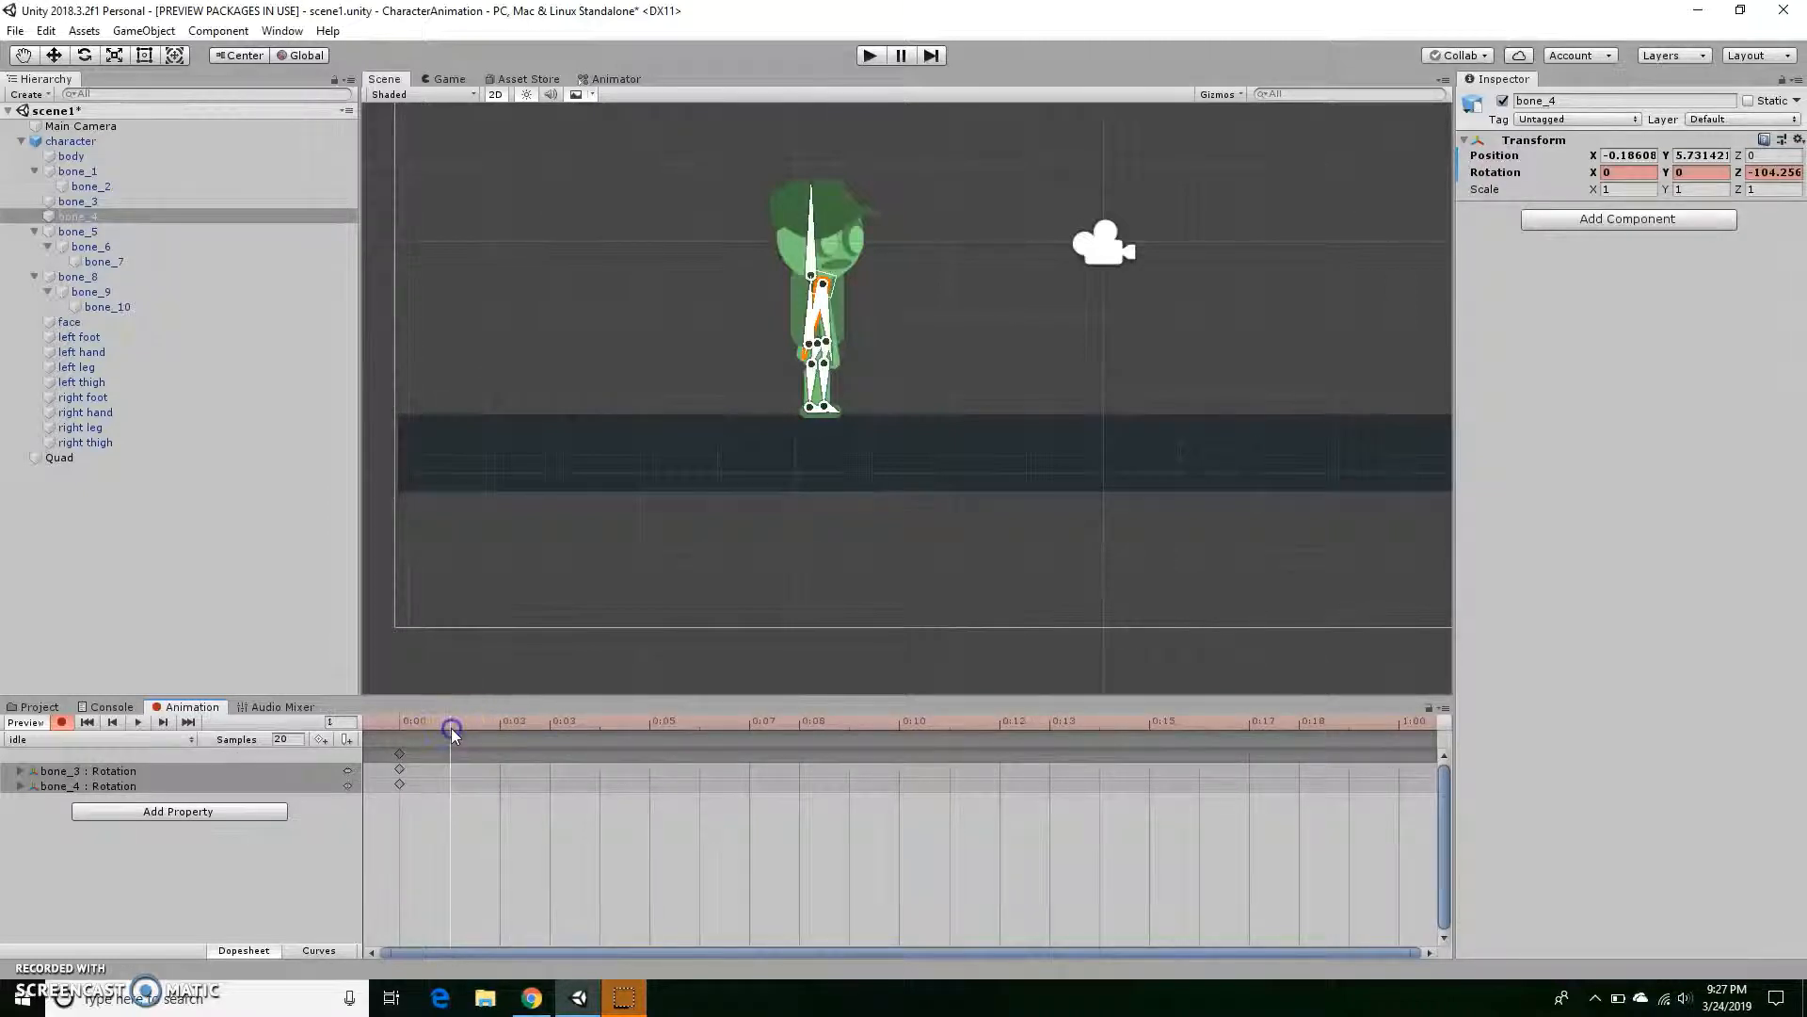
click(499, 726)
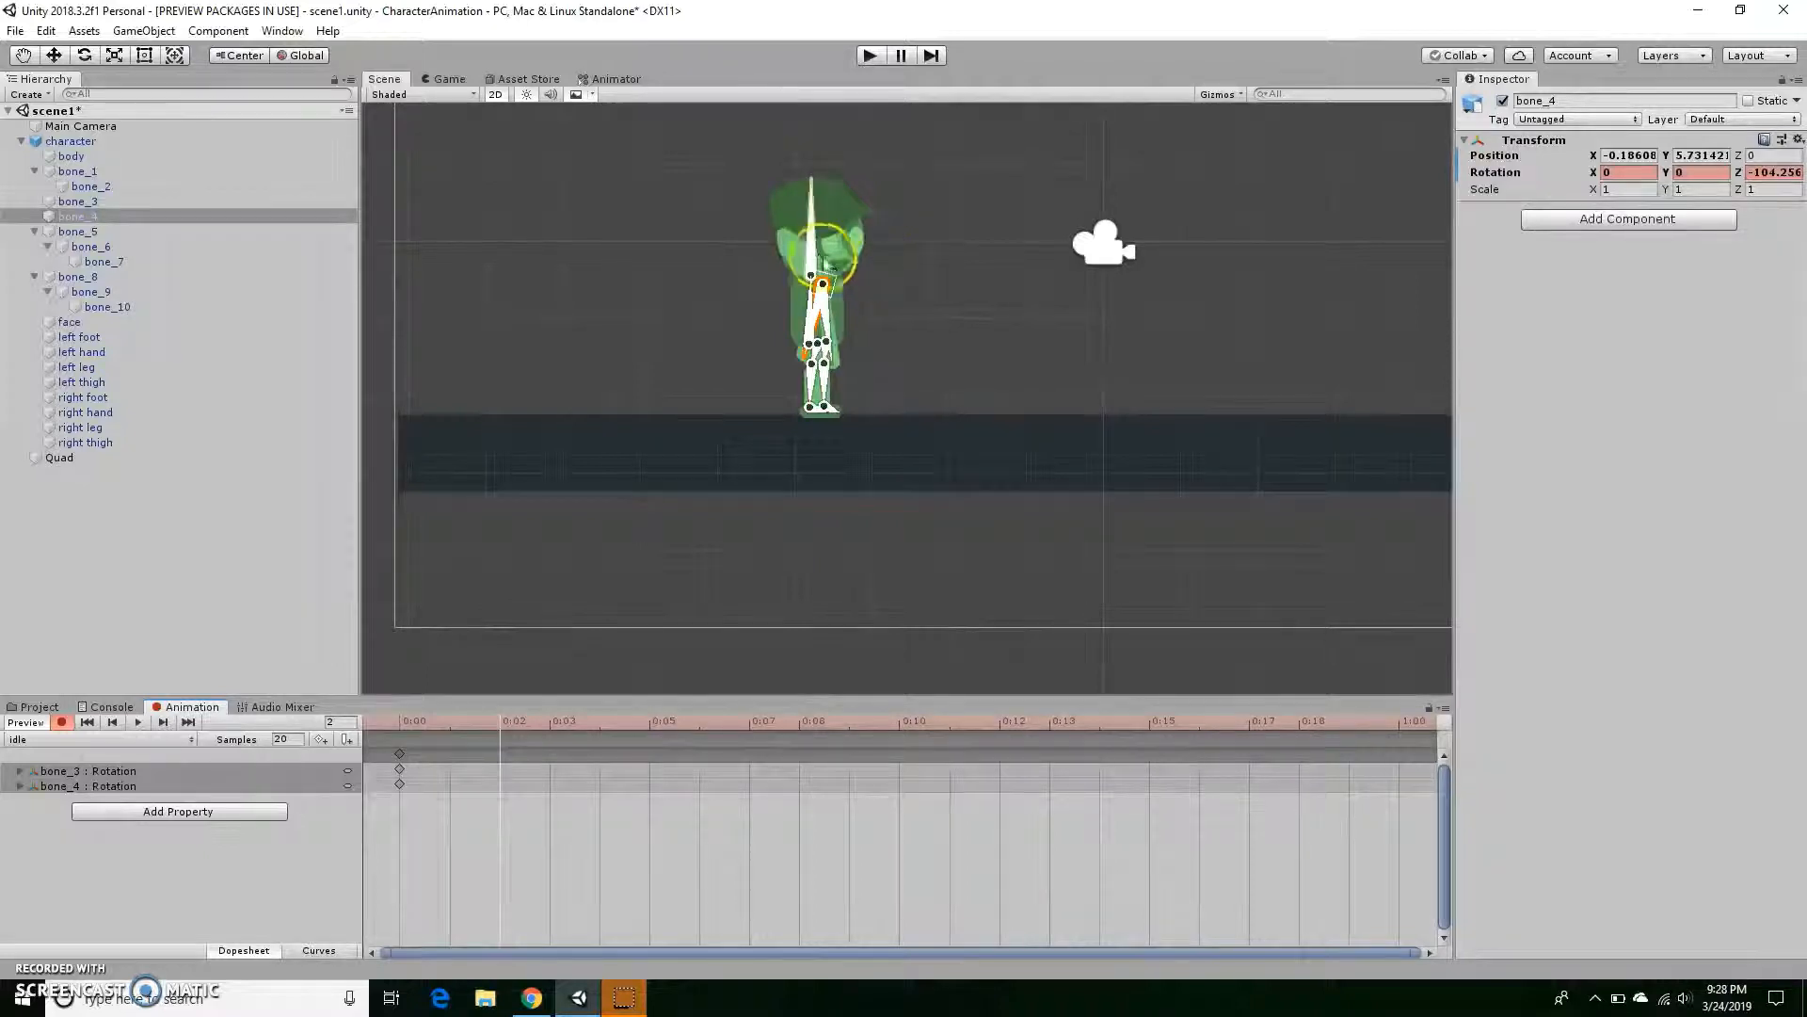
click(815, 232)
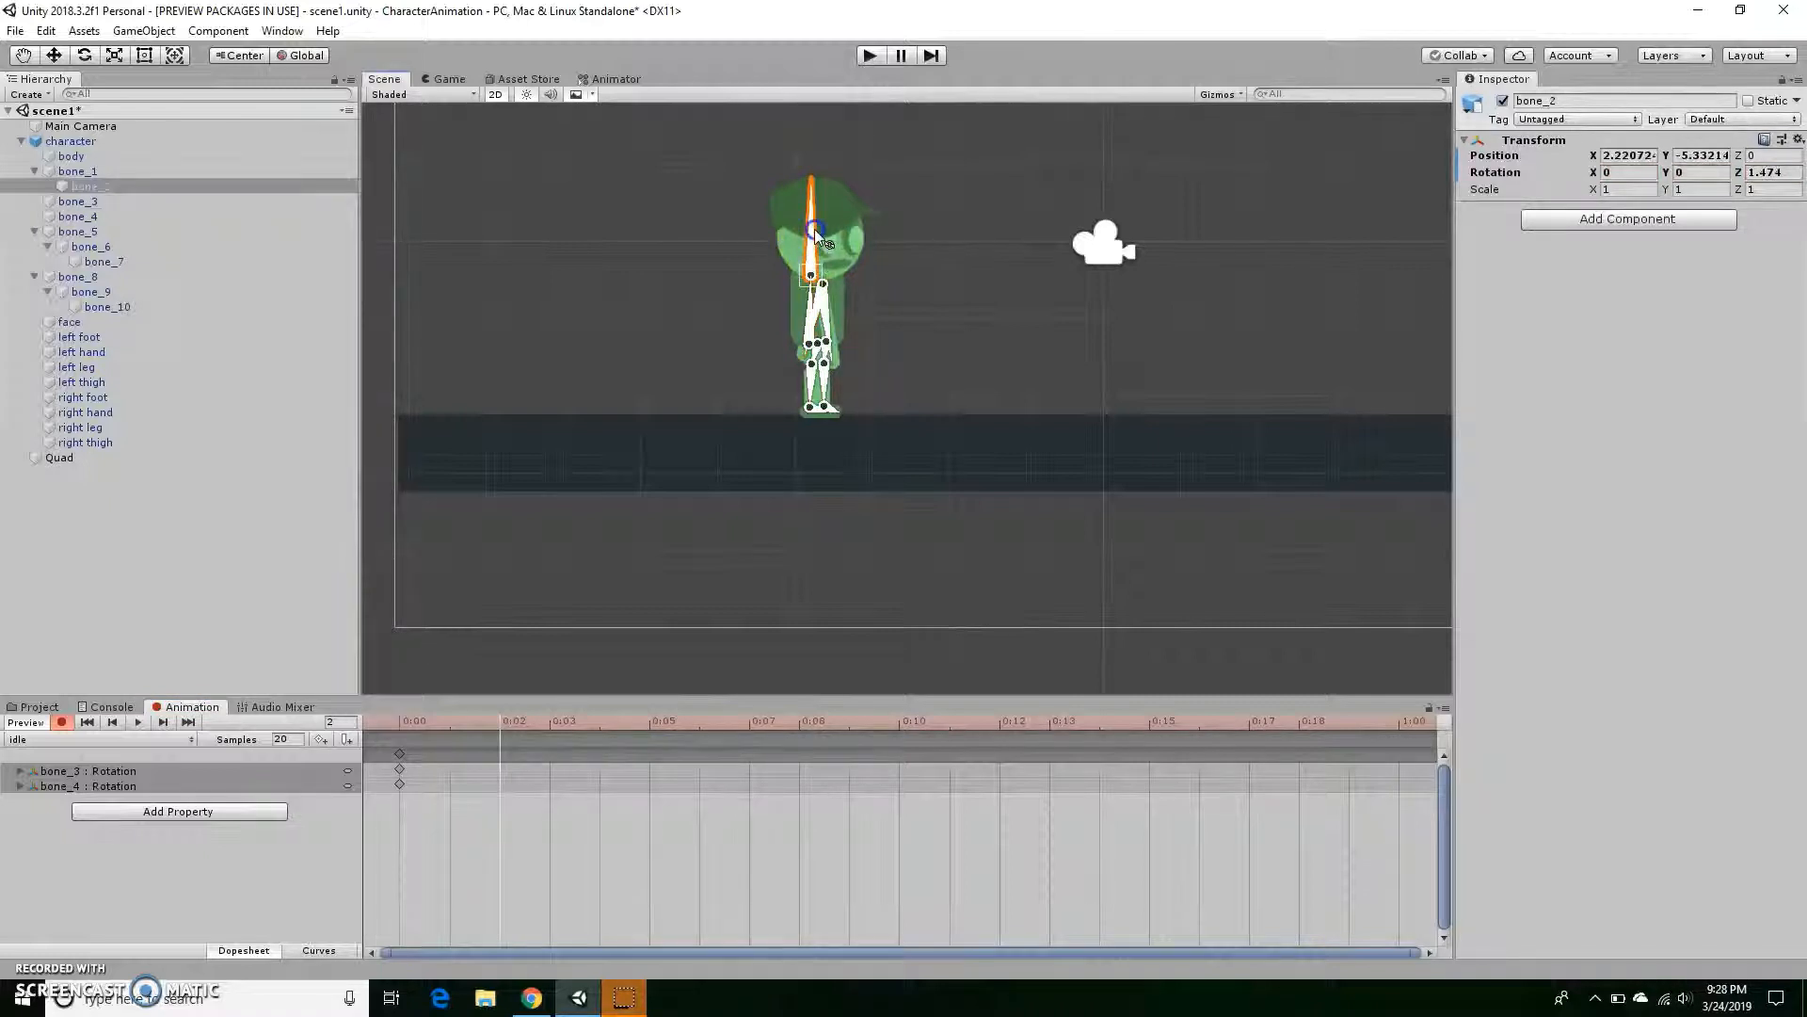
drag(816, 229, 815, 228)
key(ctrl+z)
drag(810, 250, 813, 262)
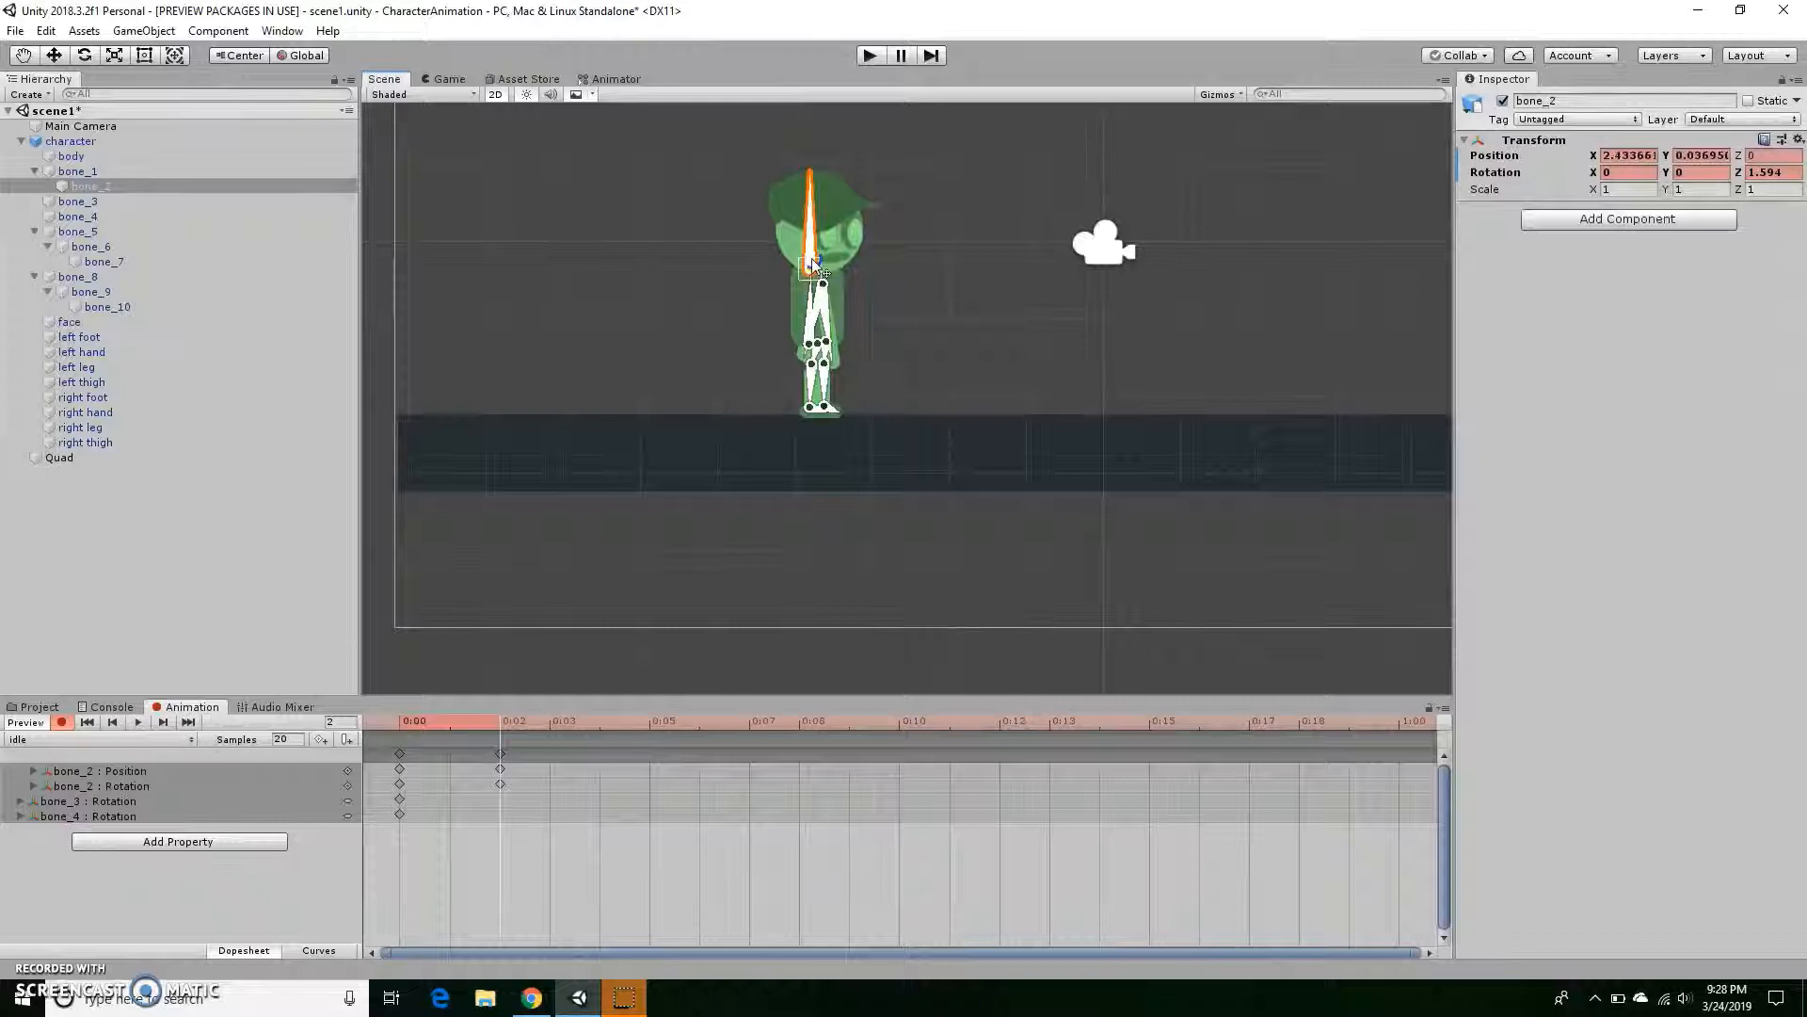
key(ctrl+z)
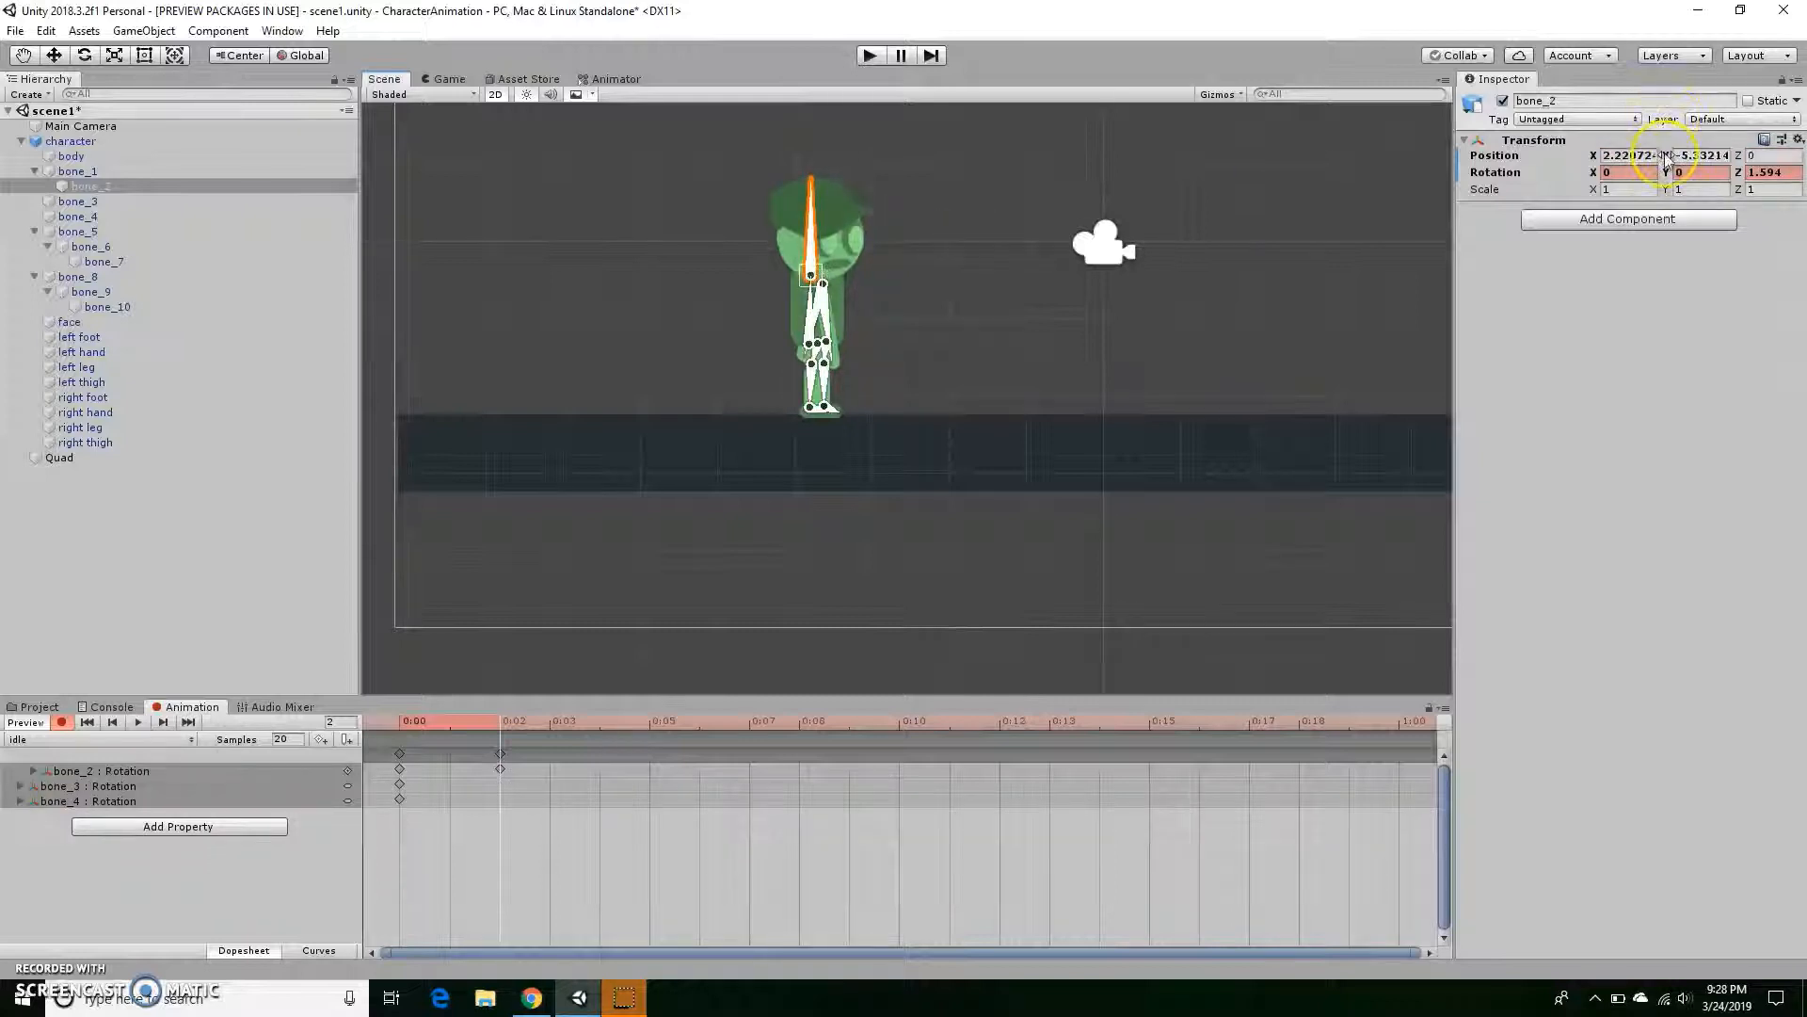
drag(1667, 157, 1605, 153)
key(ctrl+z)
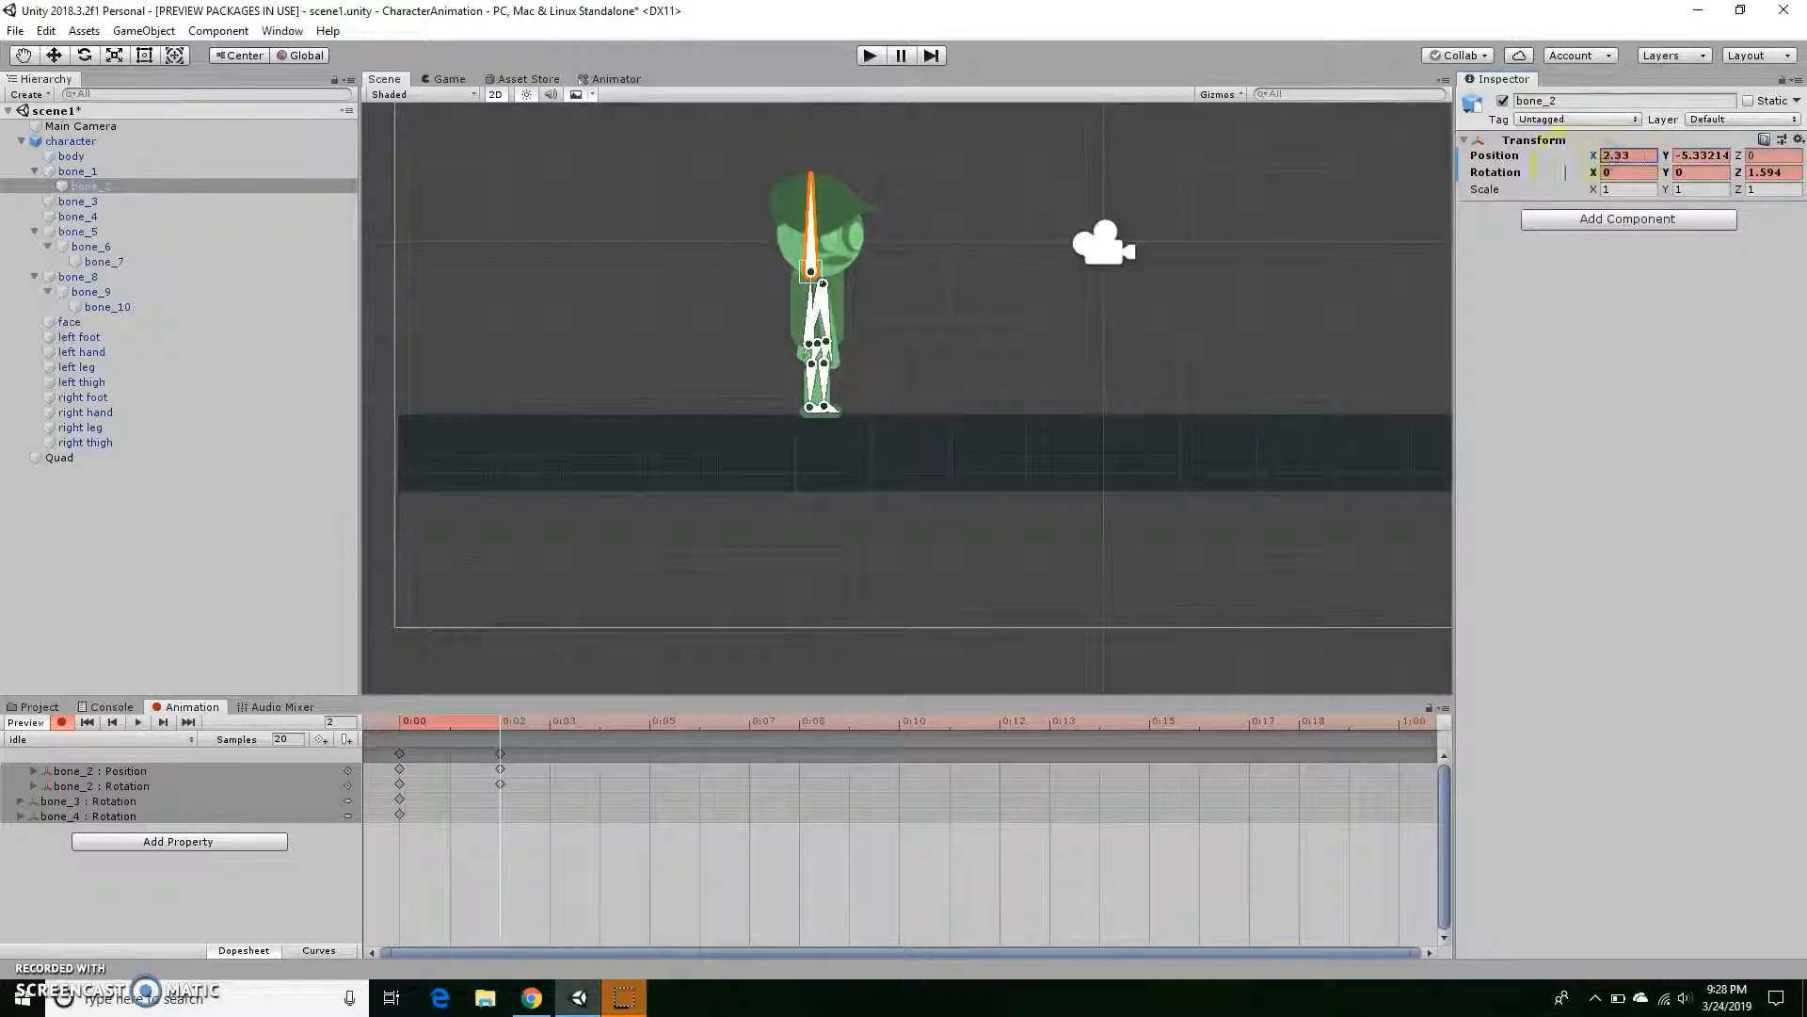
Copy all keyframes from frame 0 and paste them at frame 4.
click(399, 734)
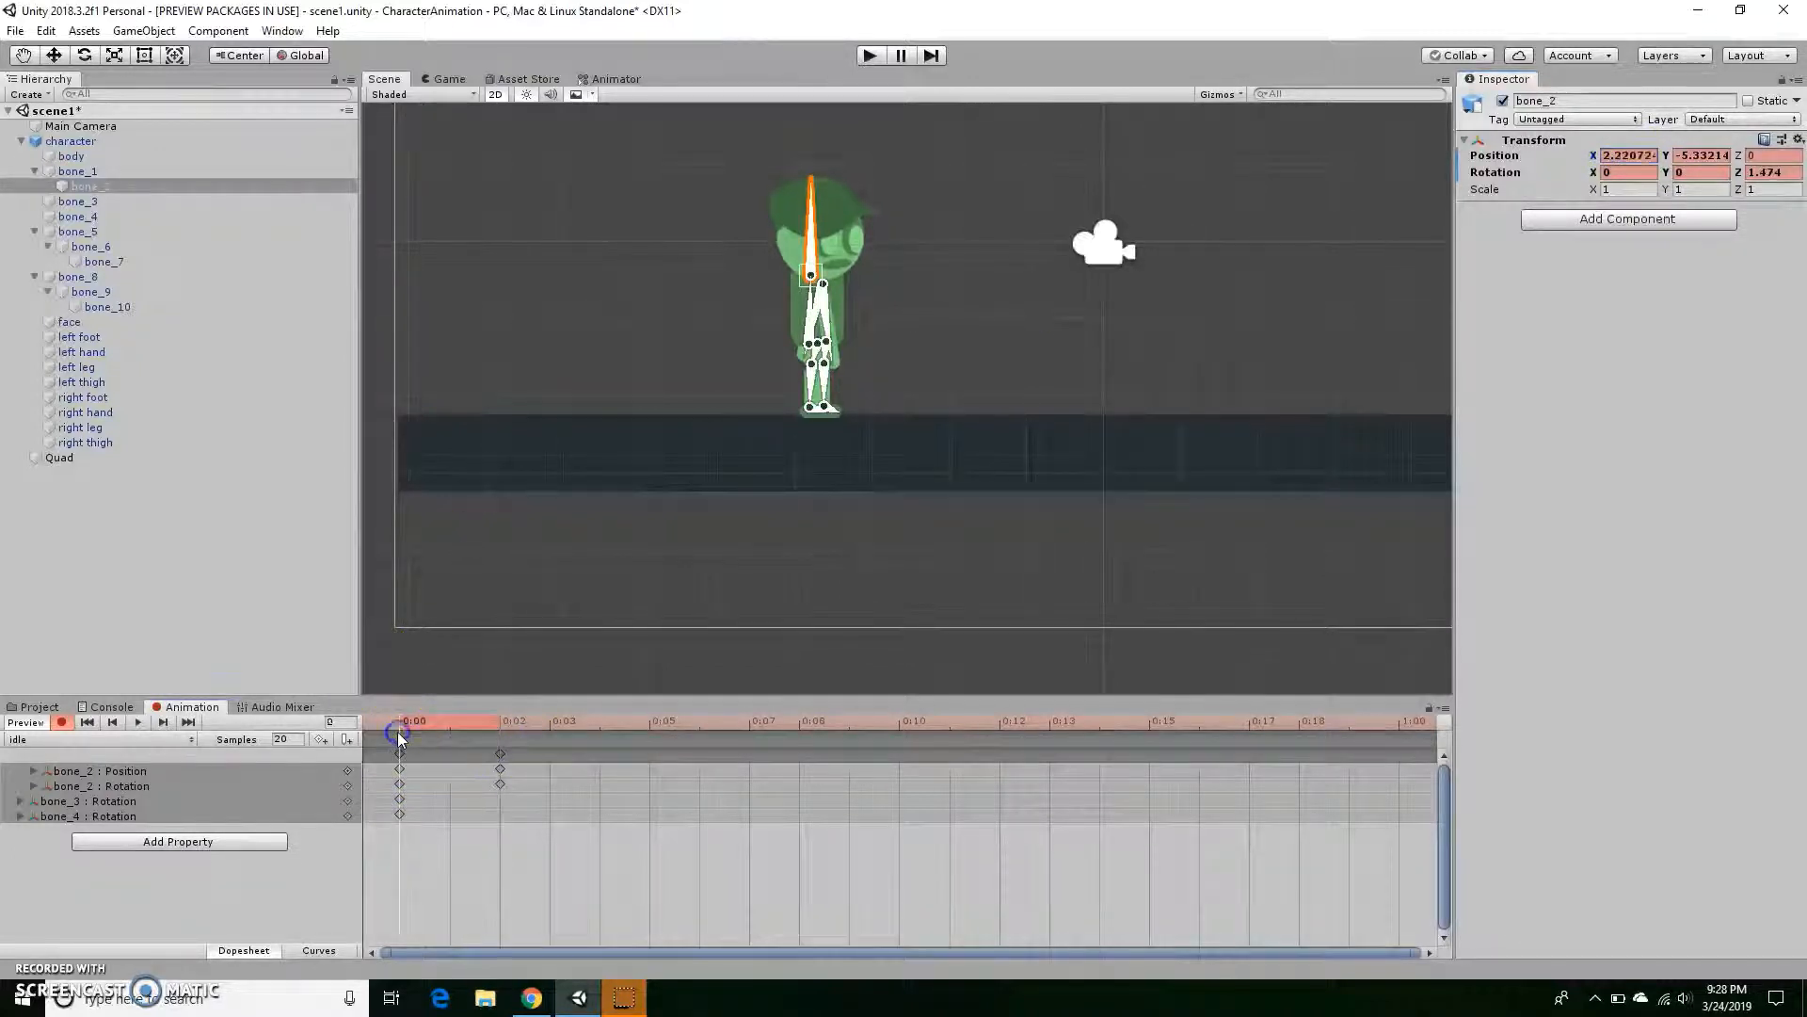
click(555, 730)
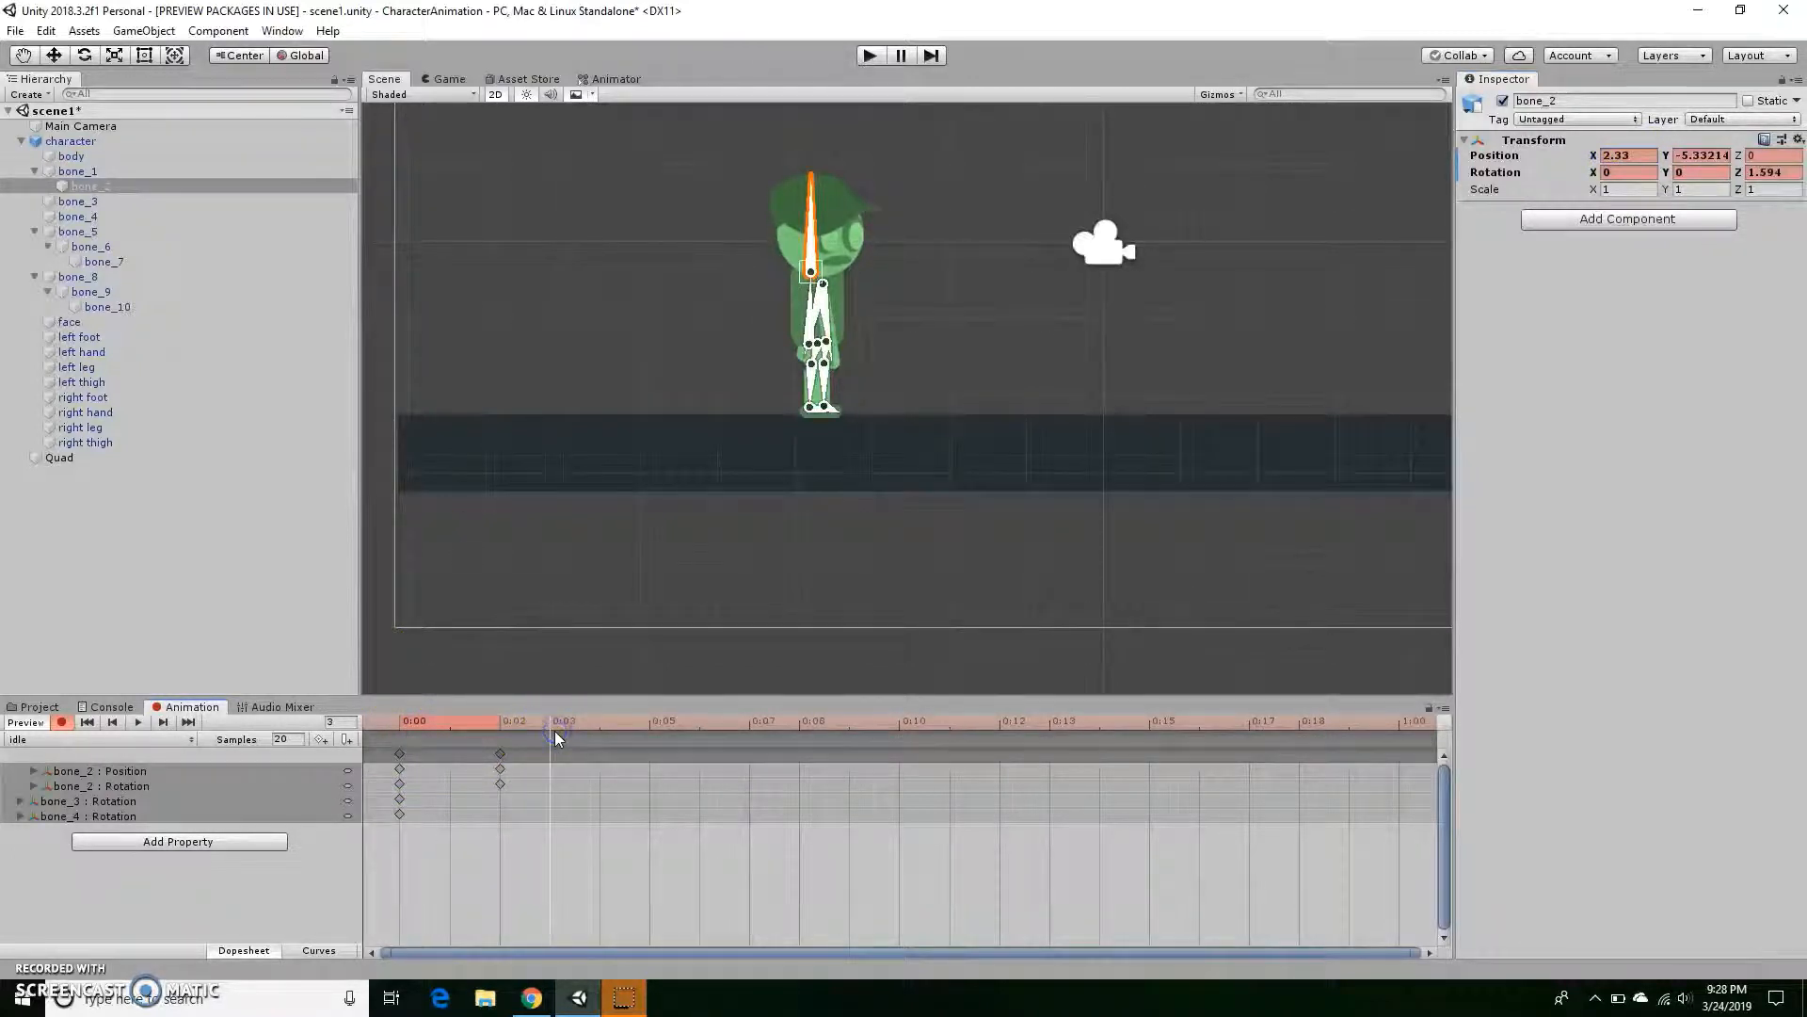
click(603, 732)
click(400, 753)
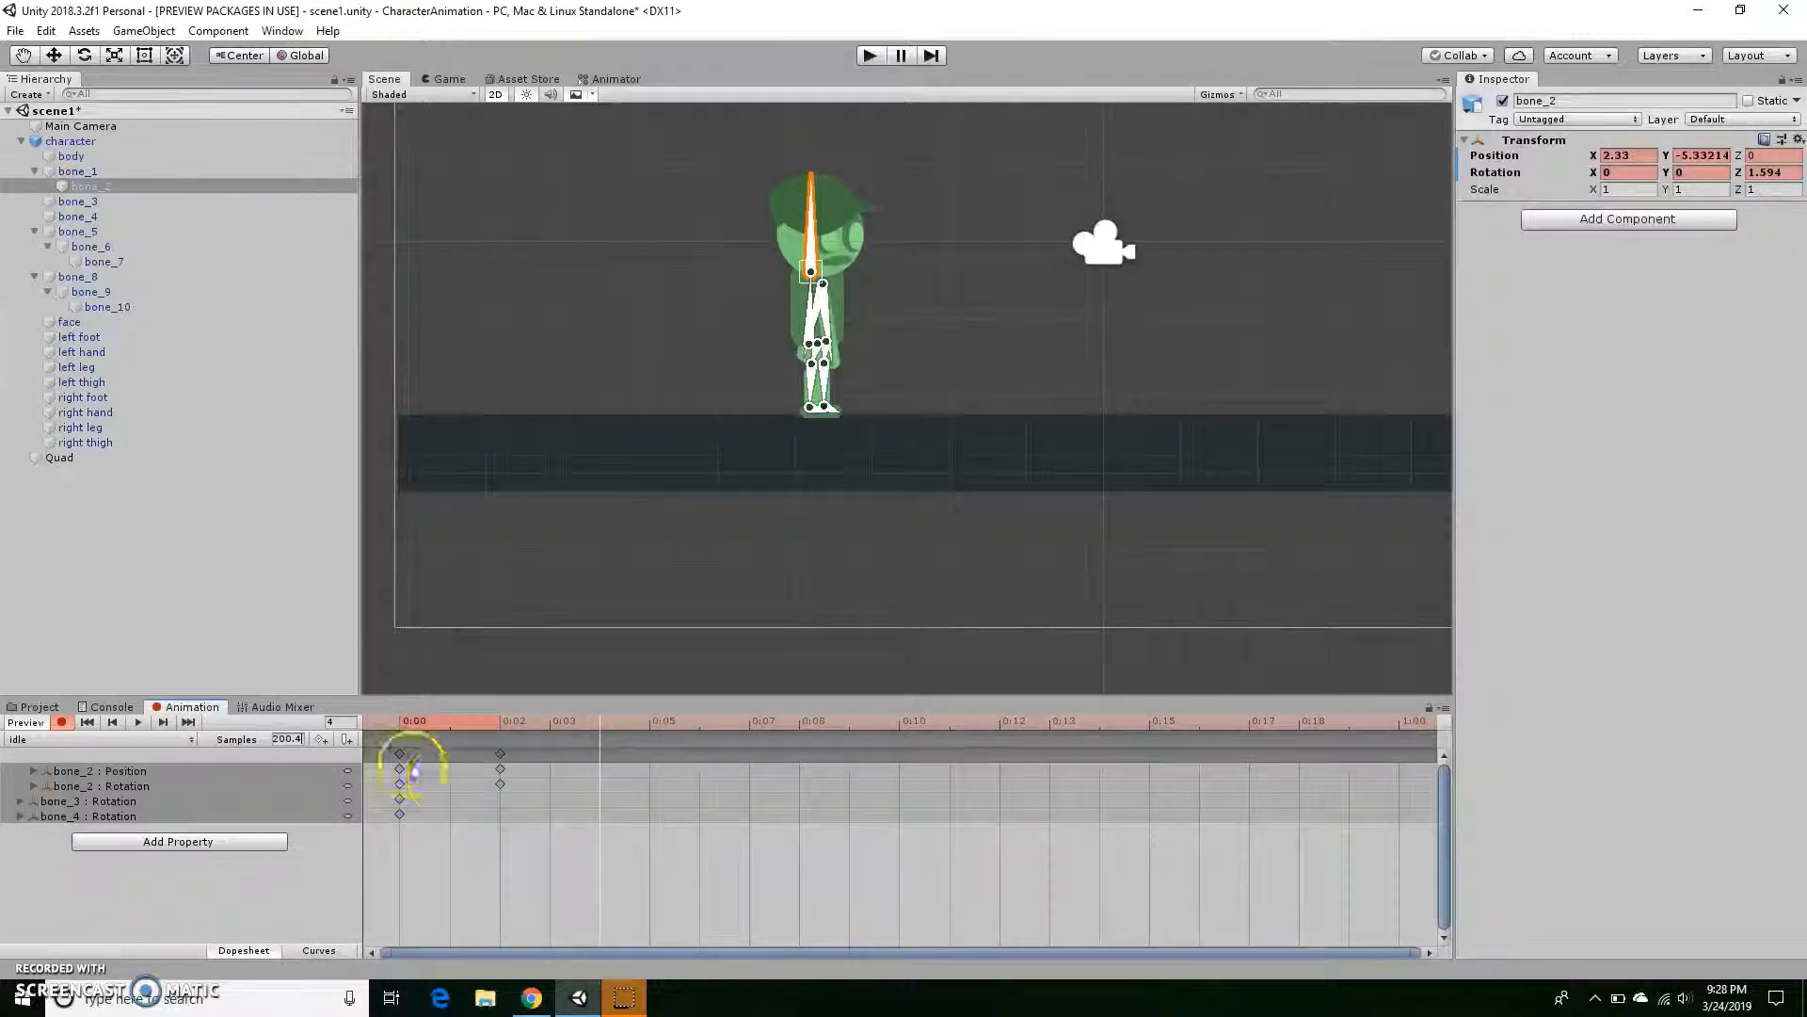
double_click(595, 748)
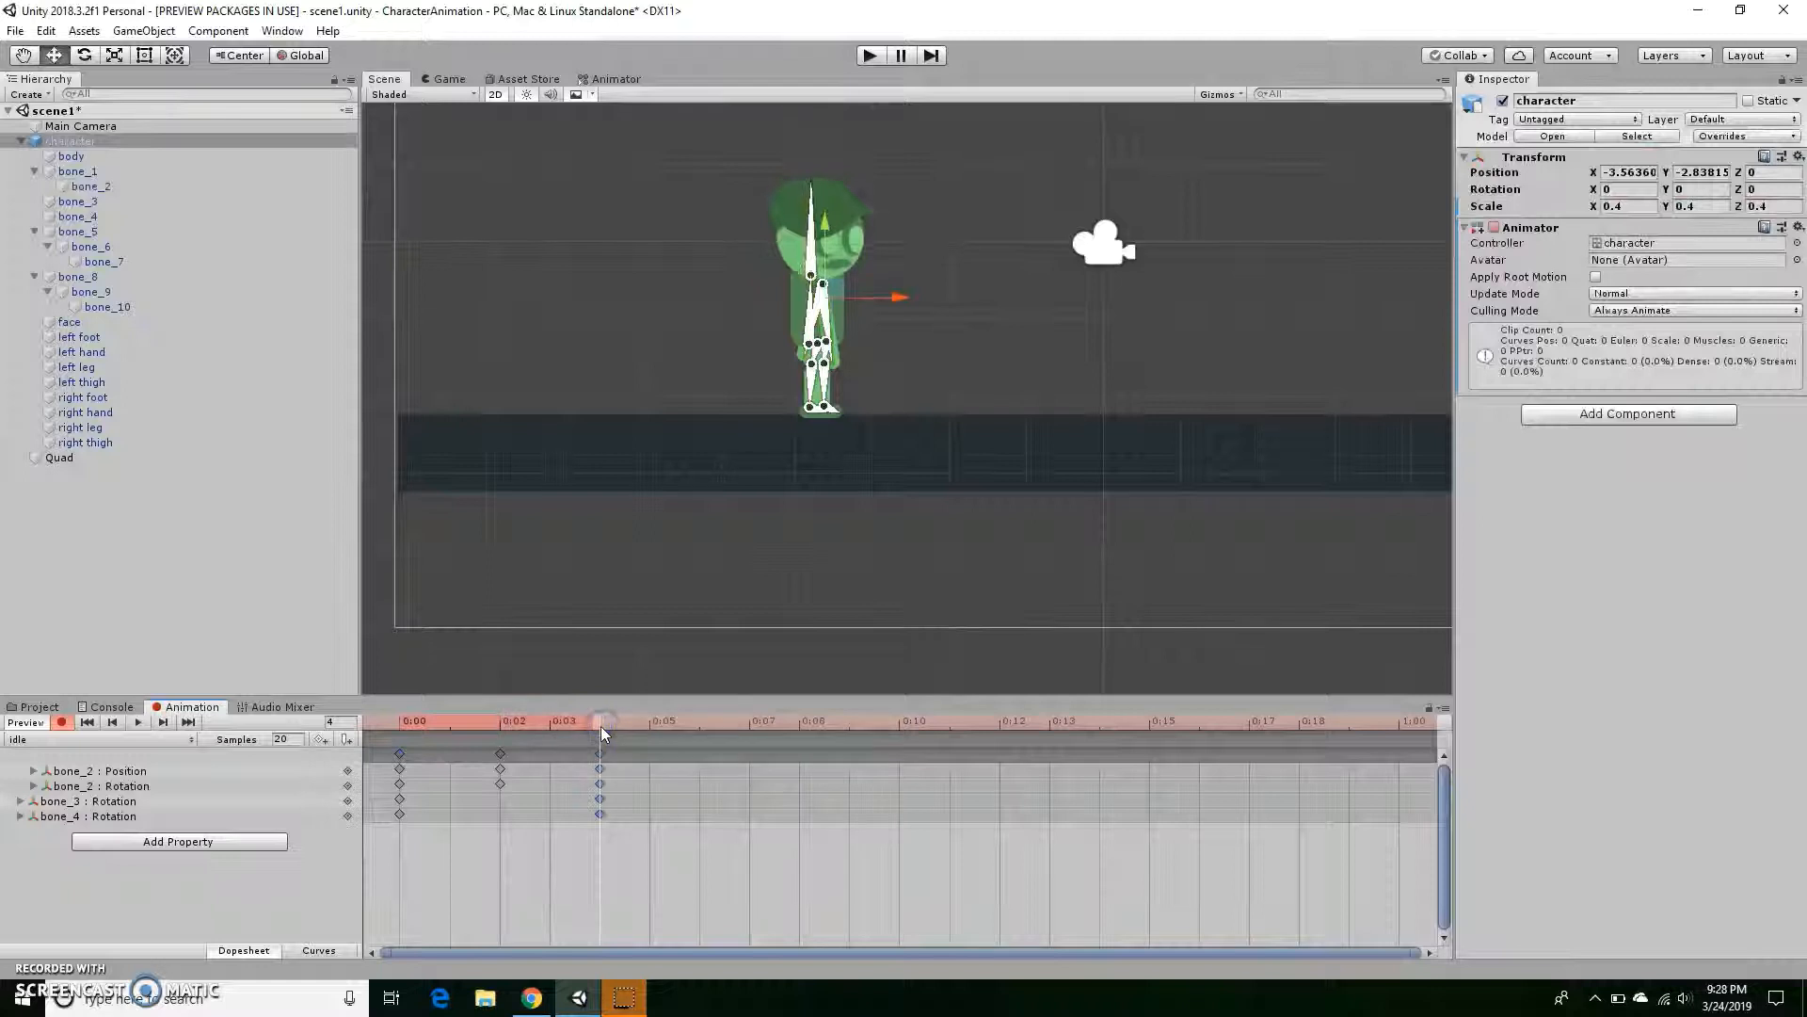
mouse_move(601, 726)
mouse_down()
mouse_move(403, 729)
mouse_move(581, 756)
mouse_up()
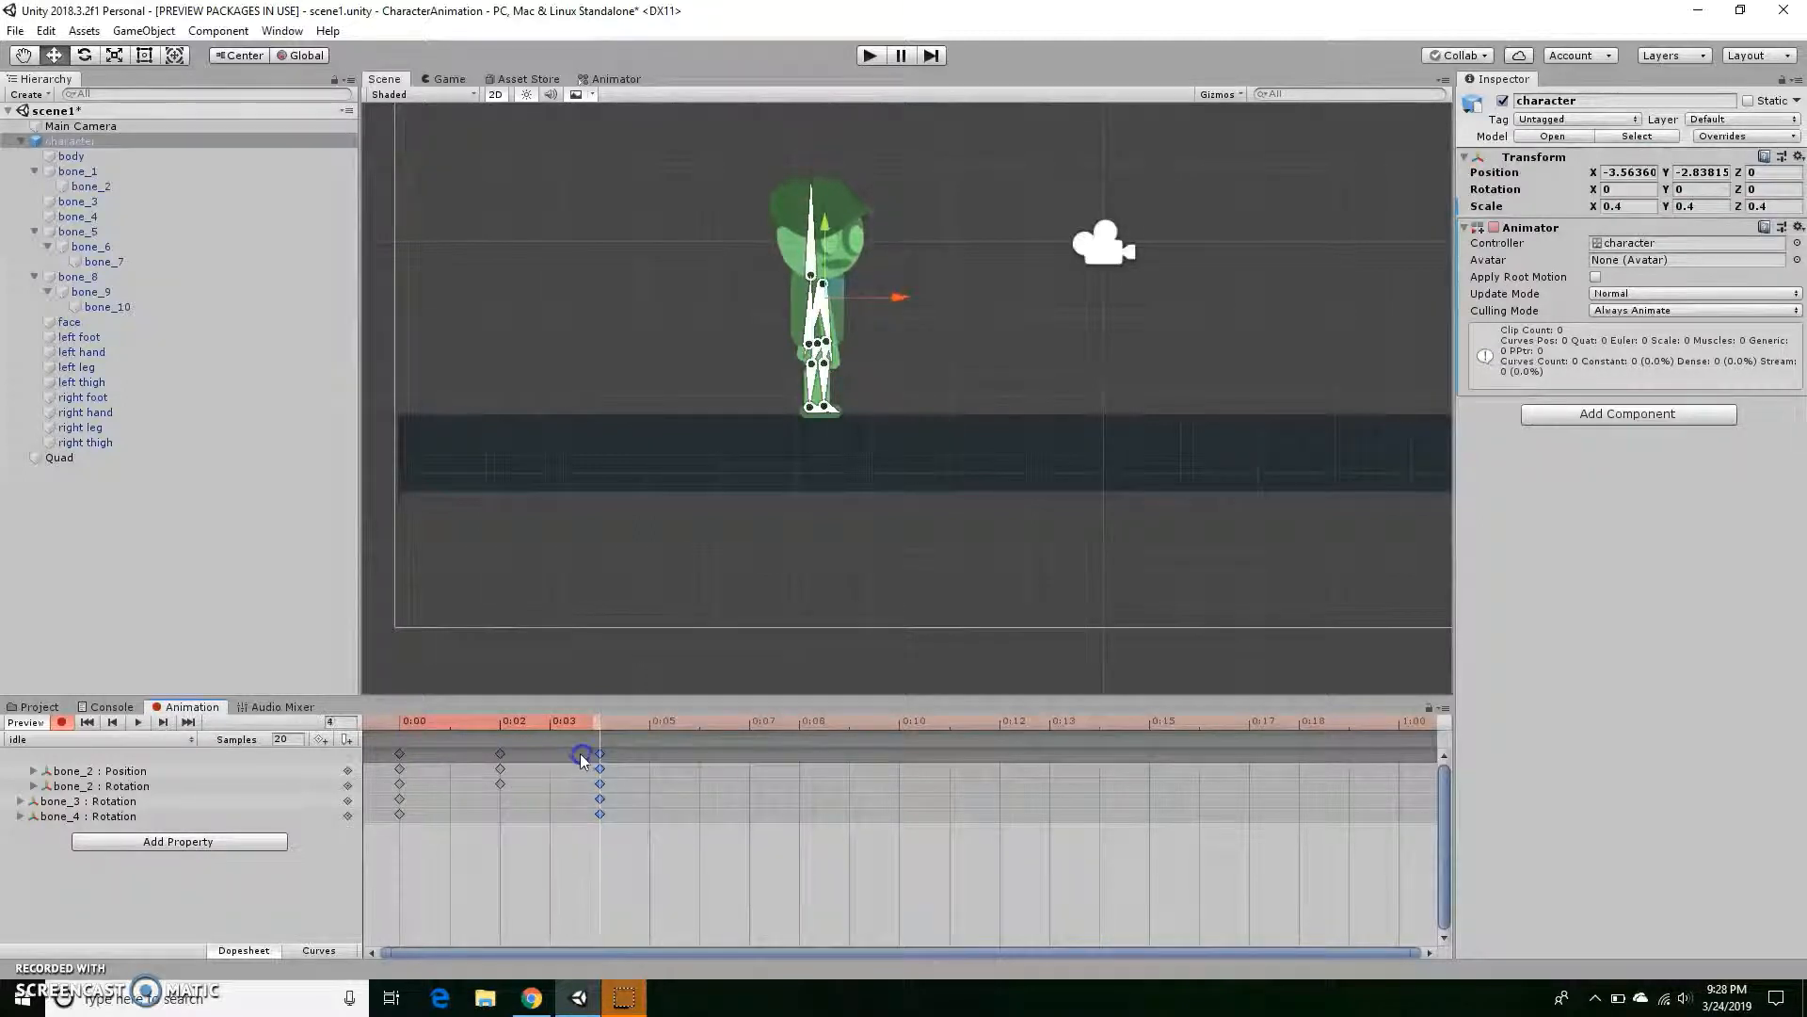
At frame 2, shift body bone bone_1 slightly and swing both arms outward, rotating bone_4 to about -111.6°.
click(499, 725)
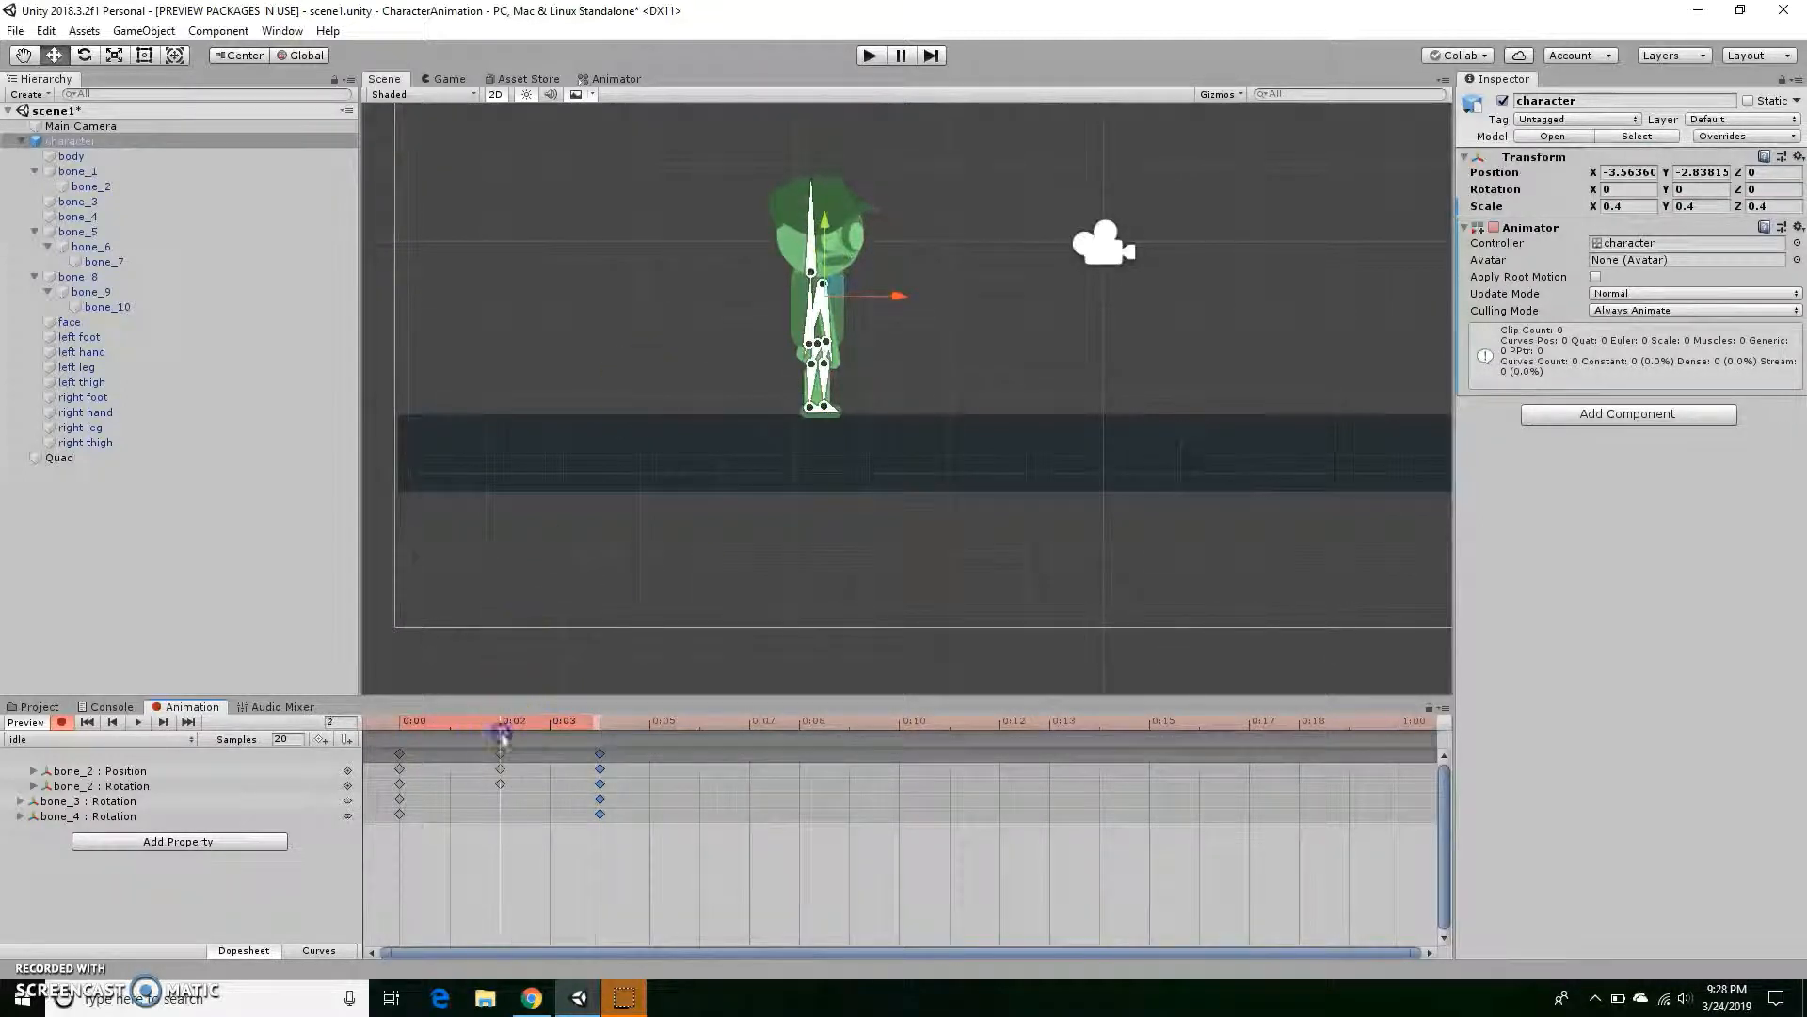
drag(840, 363, 800, 360)
key(ctrl+z)
click(802, 373)
scroll(778, 393, up, 5)
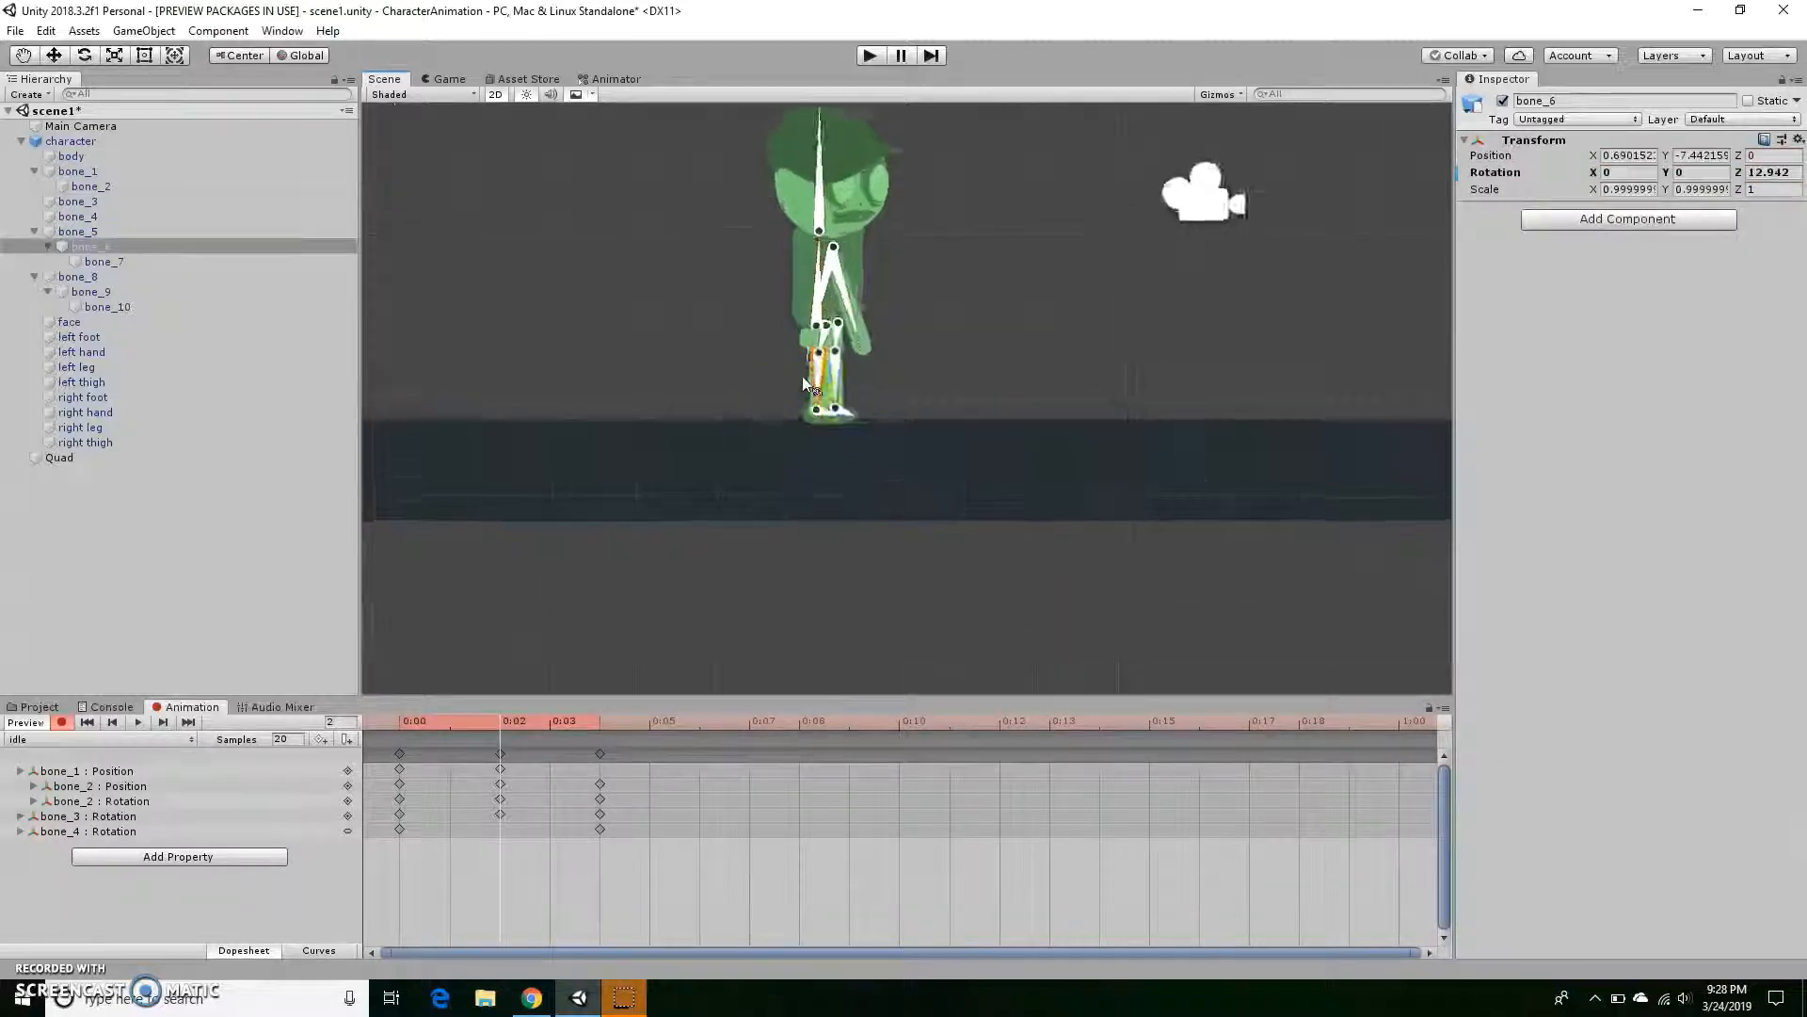
scroll(806, 381, up, 3)
click(798, 356)
click(804, 307)
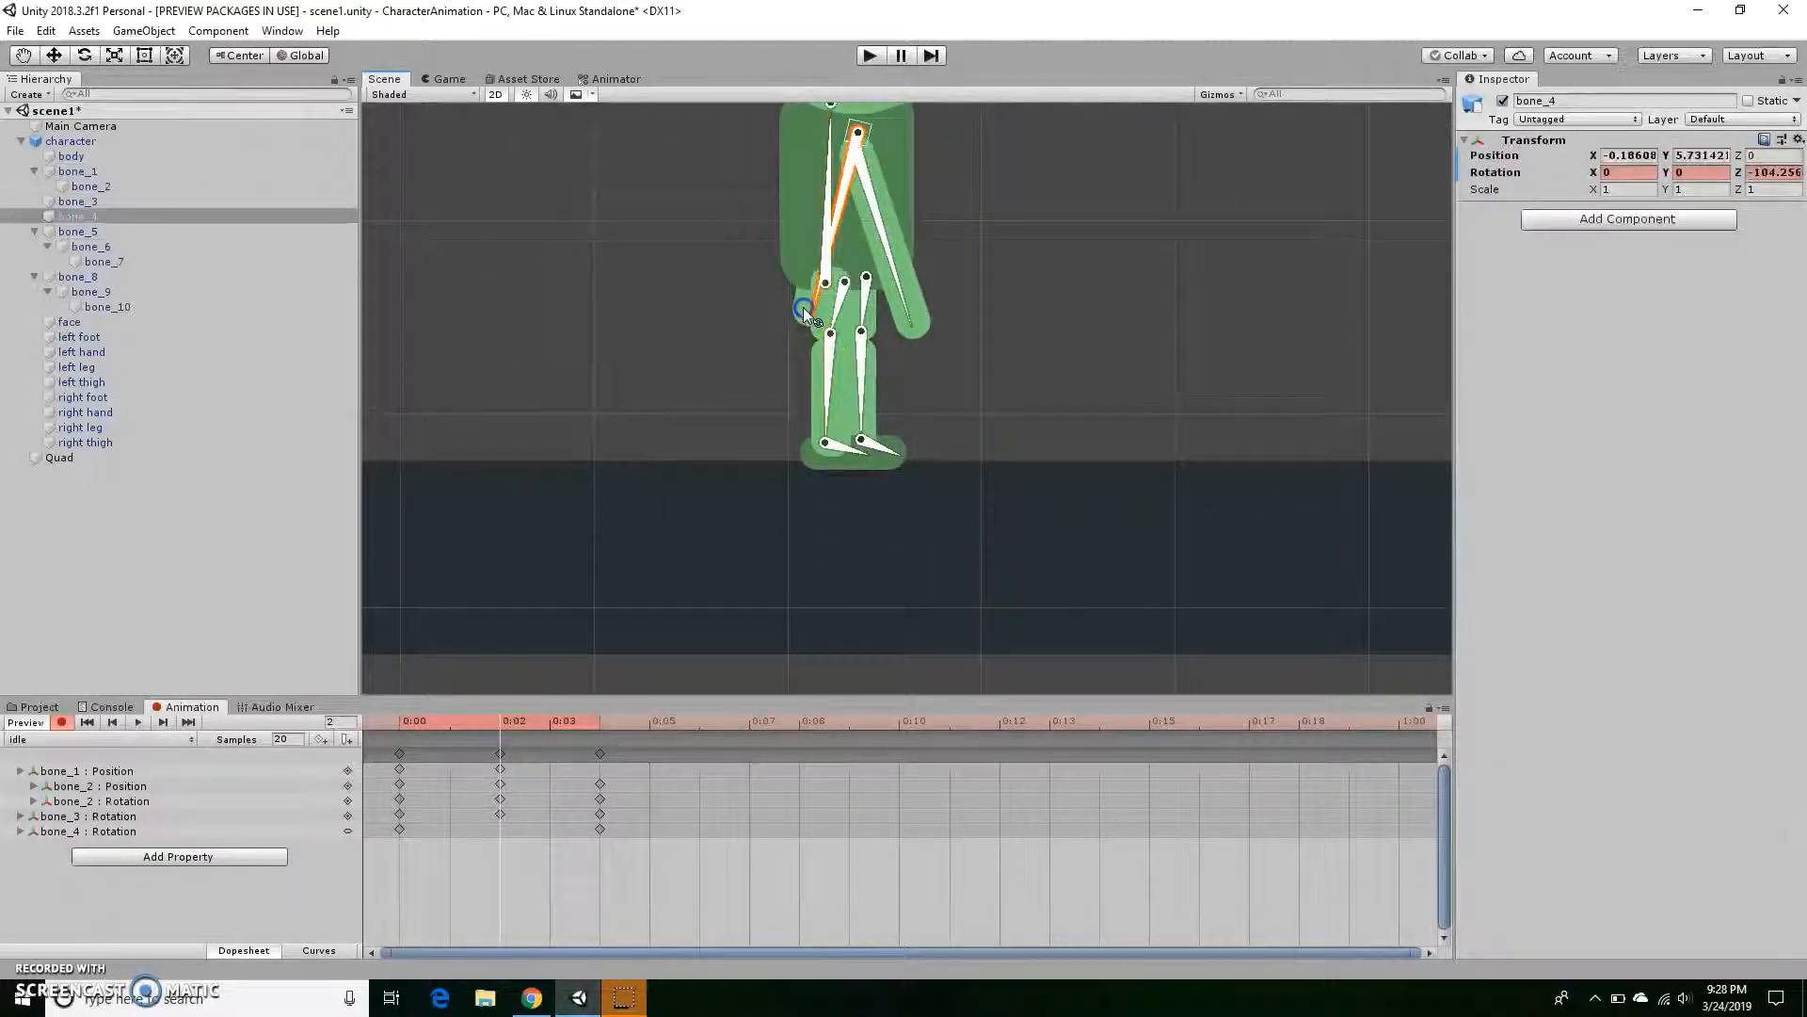
drag(804, 306, 787, 307)
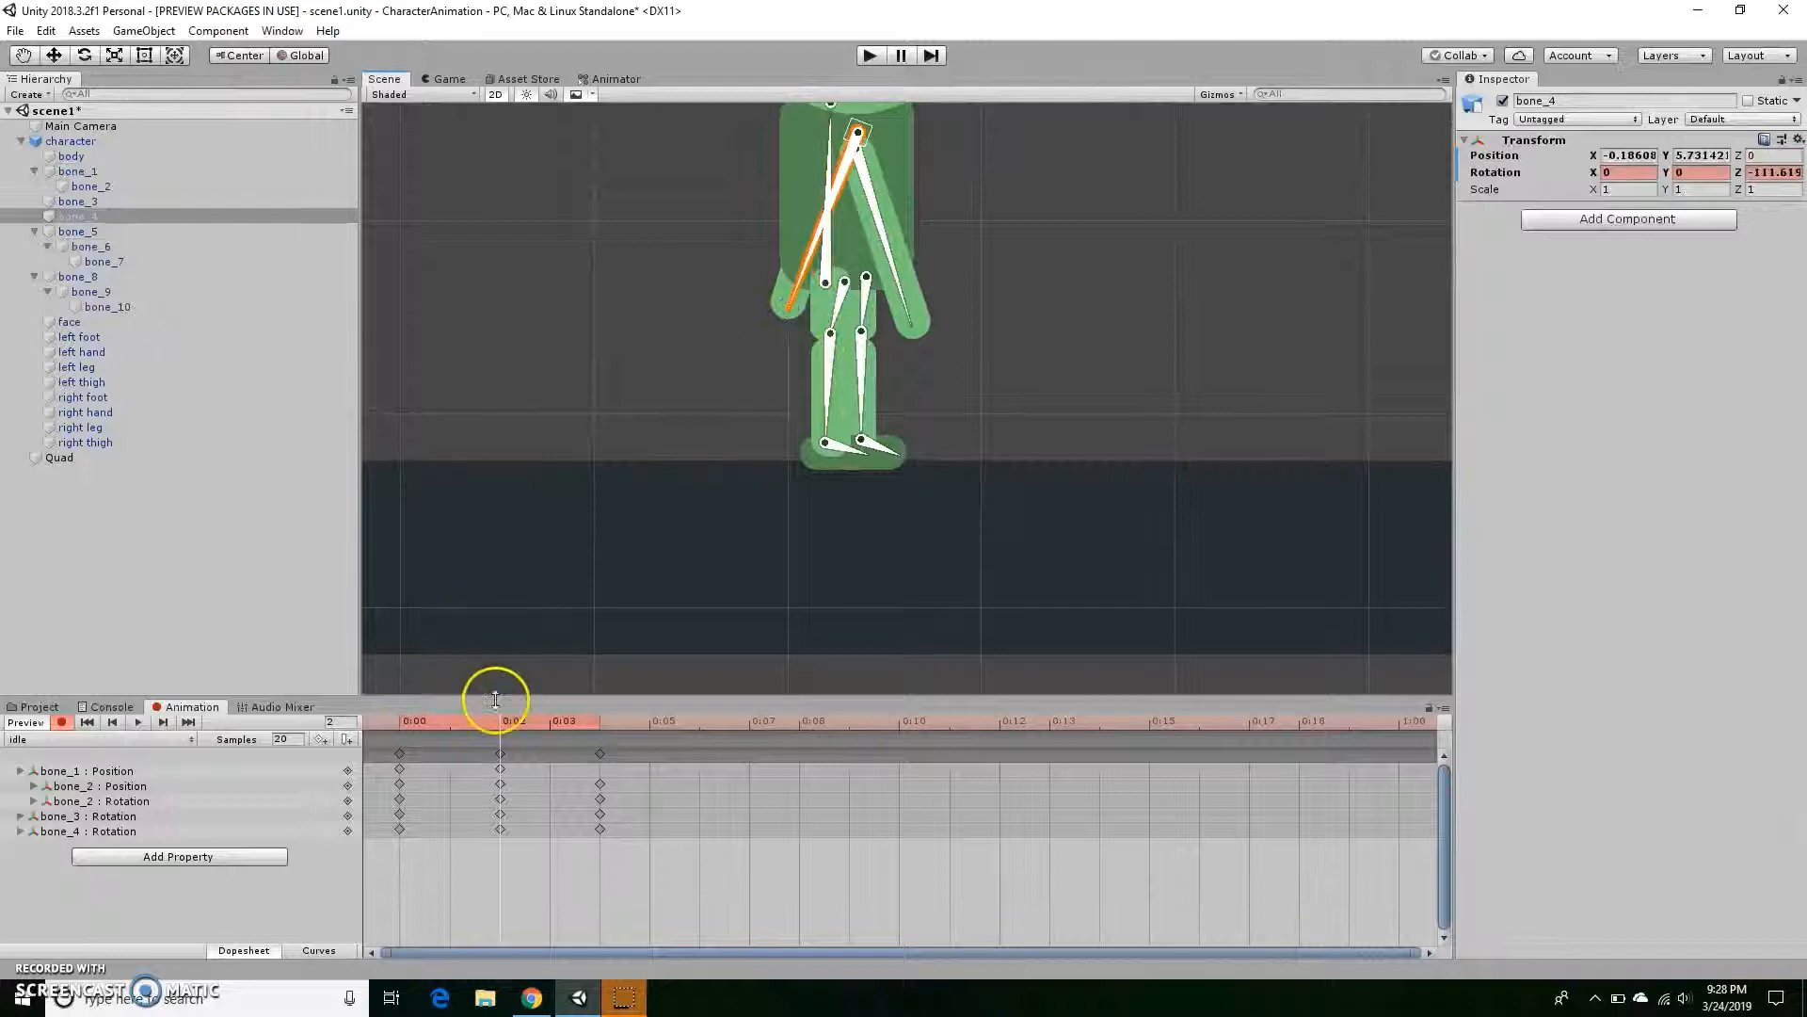
Play back the idle animation from frame 0 to check its timing.
drag(379, 738, 379, 738)
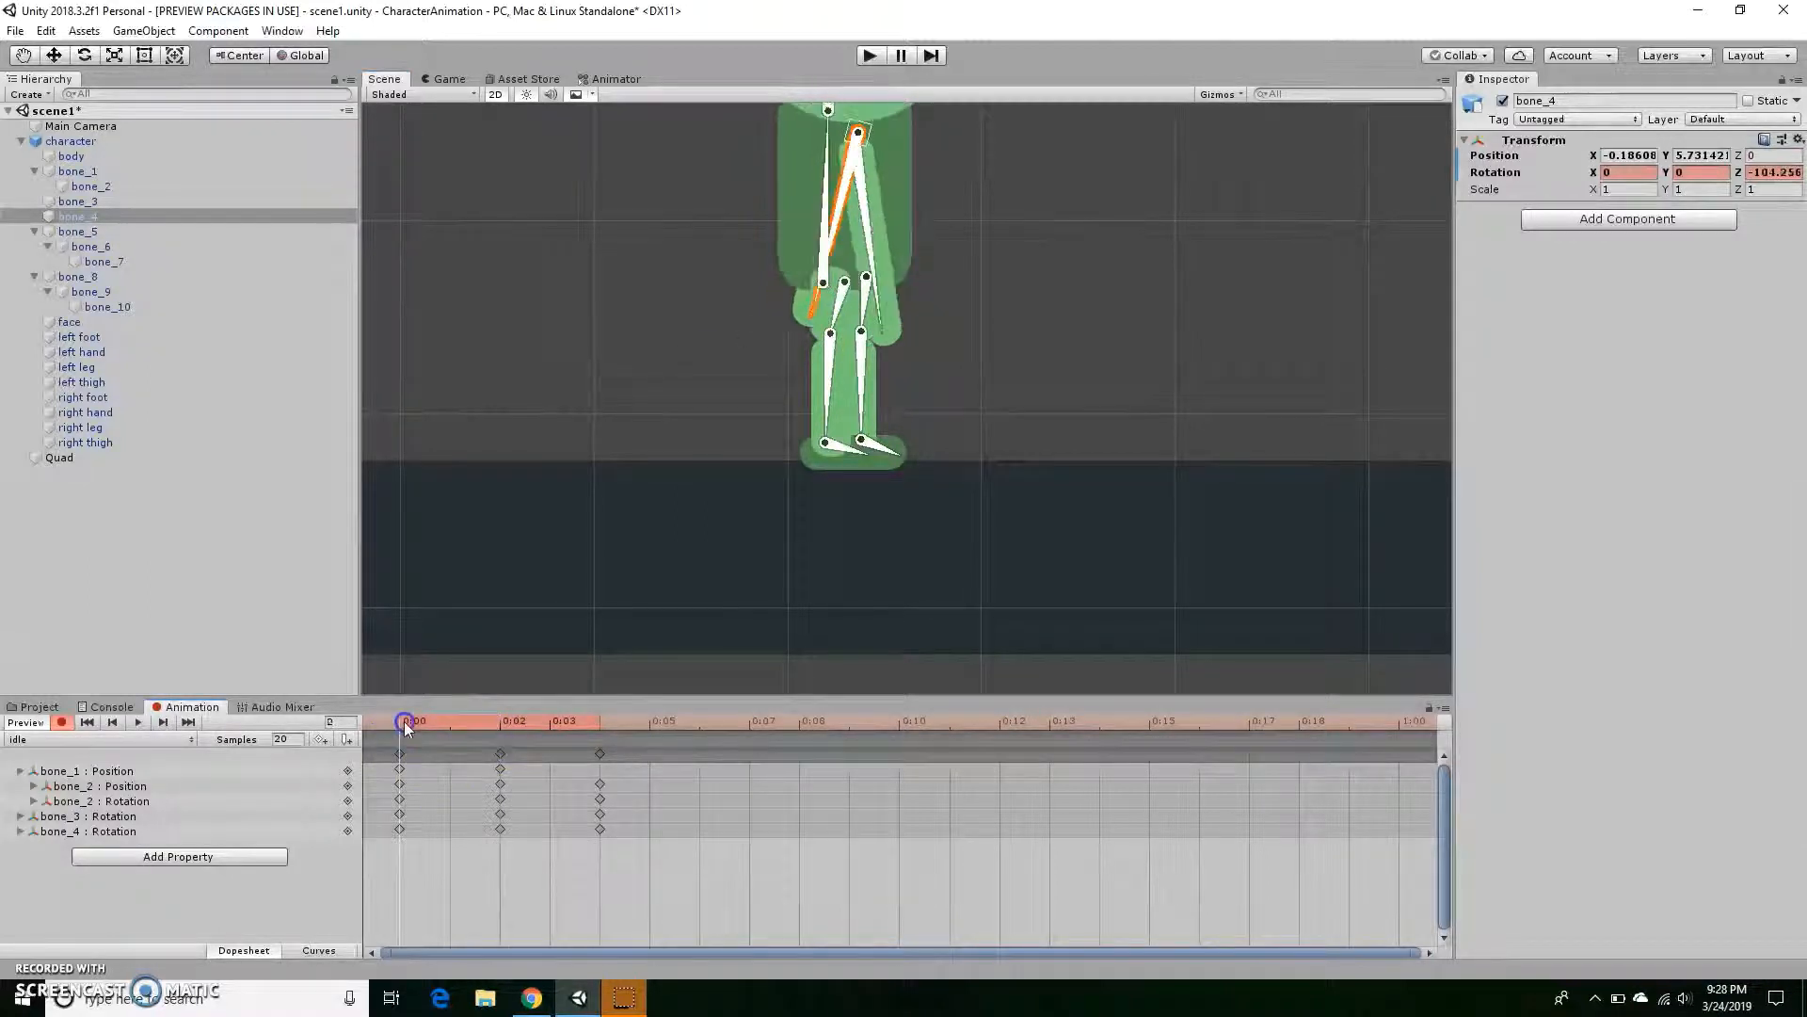
click(138, 722)
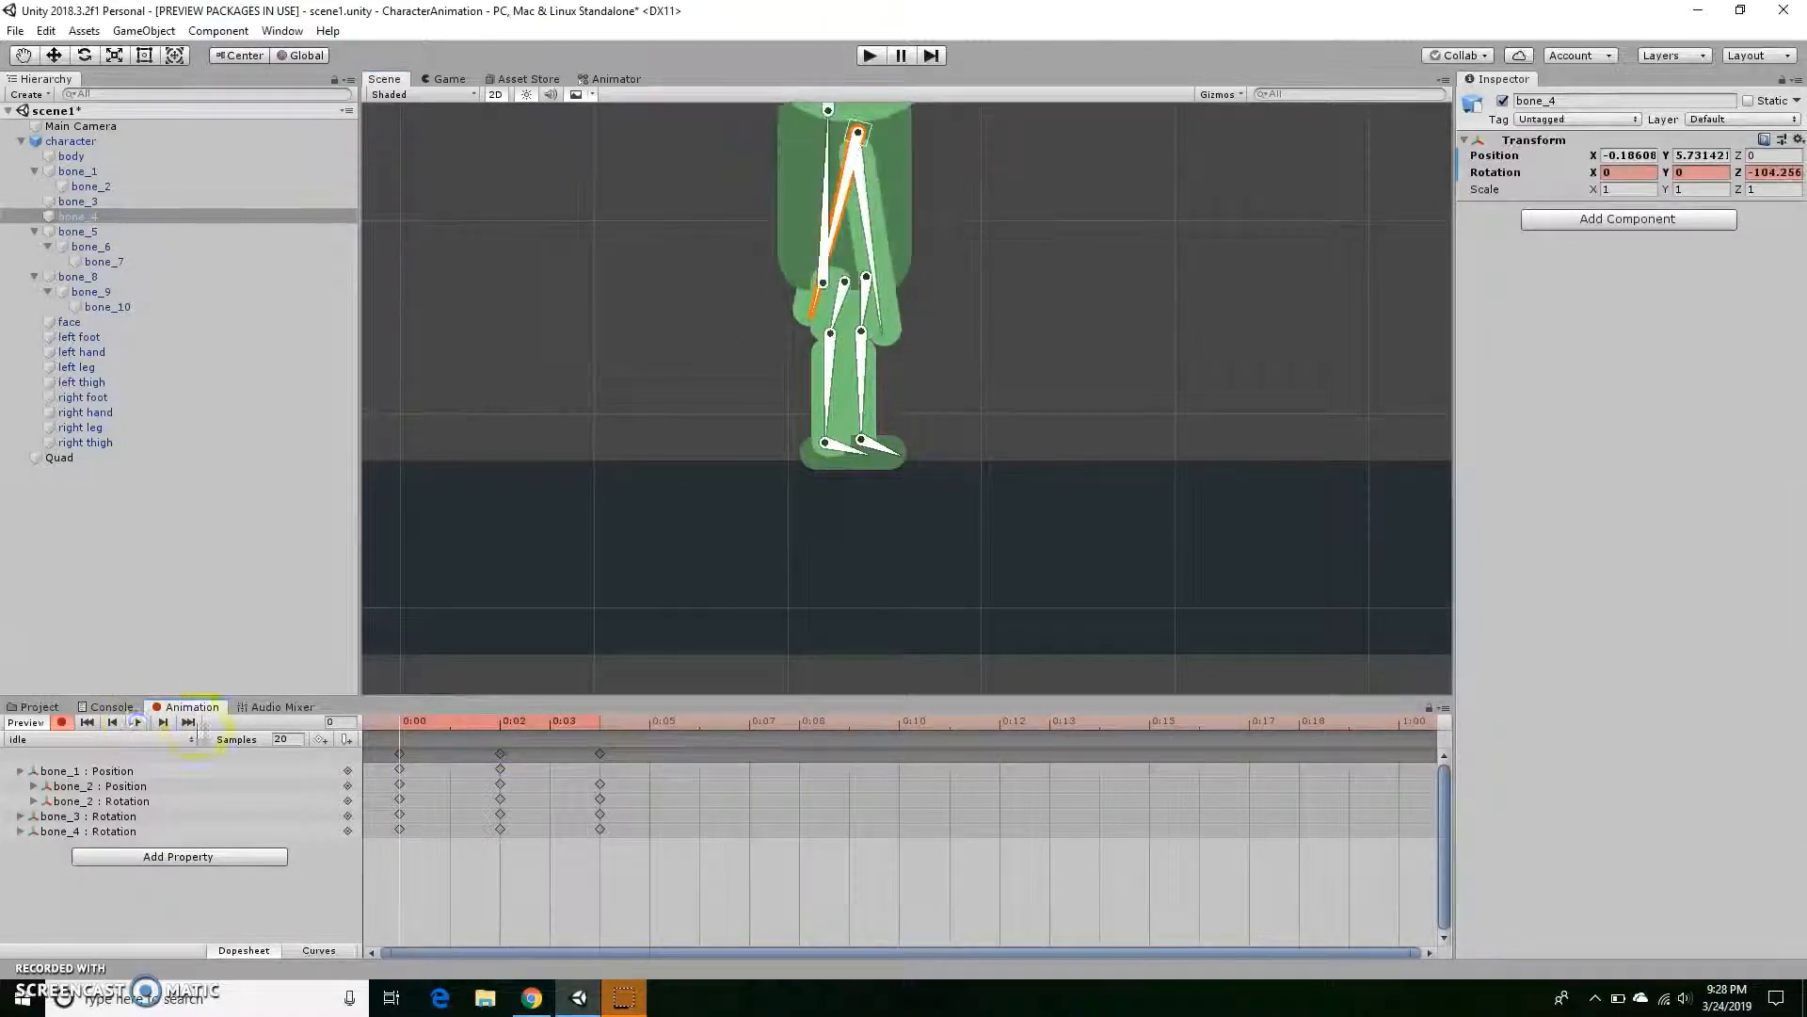
click(299, 742)
Slow the idle animation by moving the end keyframes to frame 6 and the middle ones to frame 3, and preview it.
drag(572, 743, 612, 834)
drag(600, 771, 698, 771)
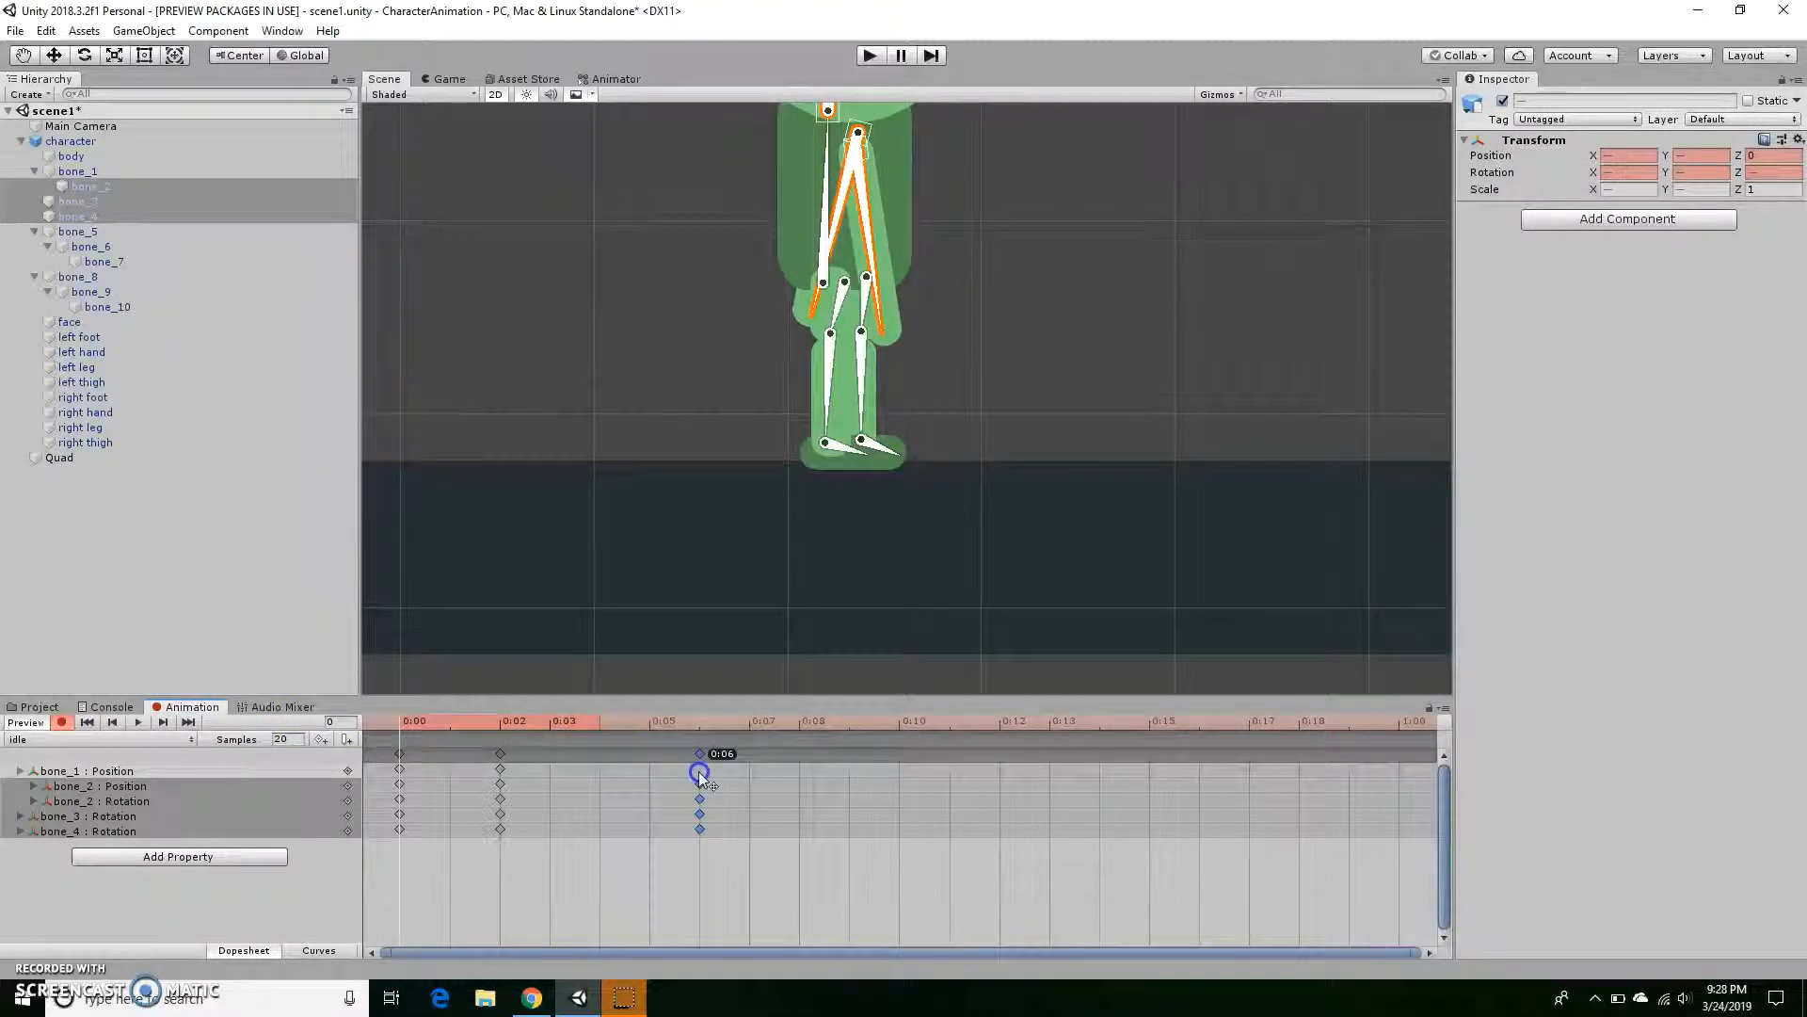
drag(499, 754, 562, 765)
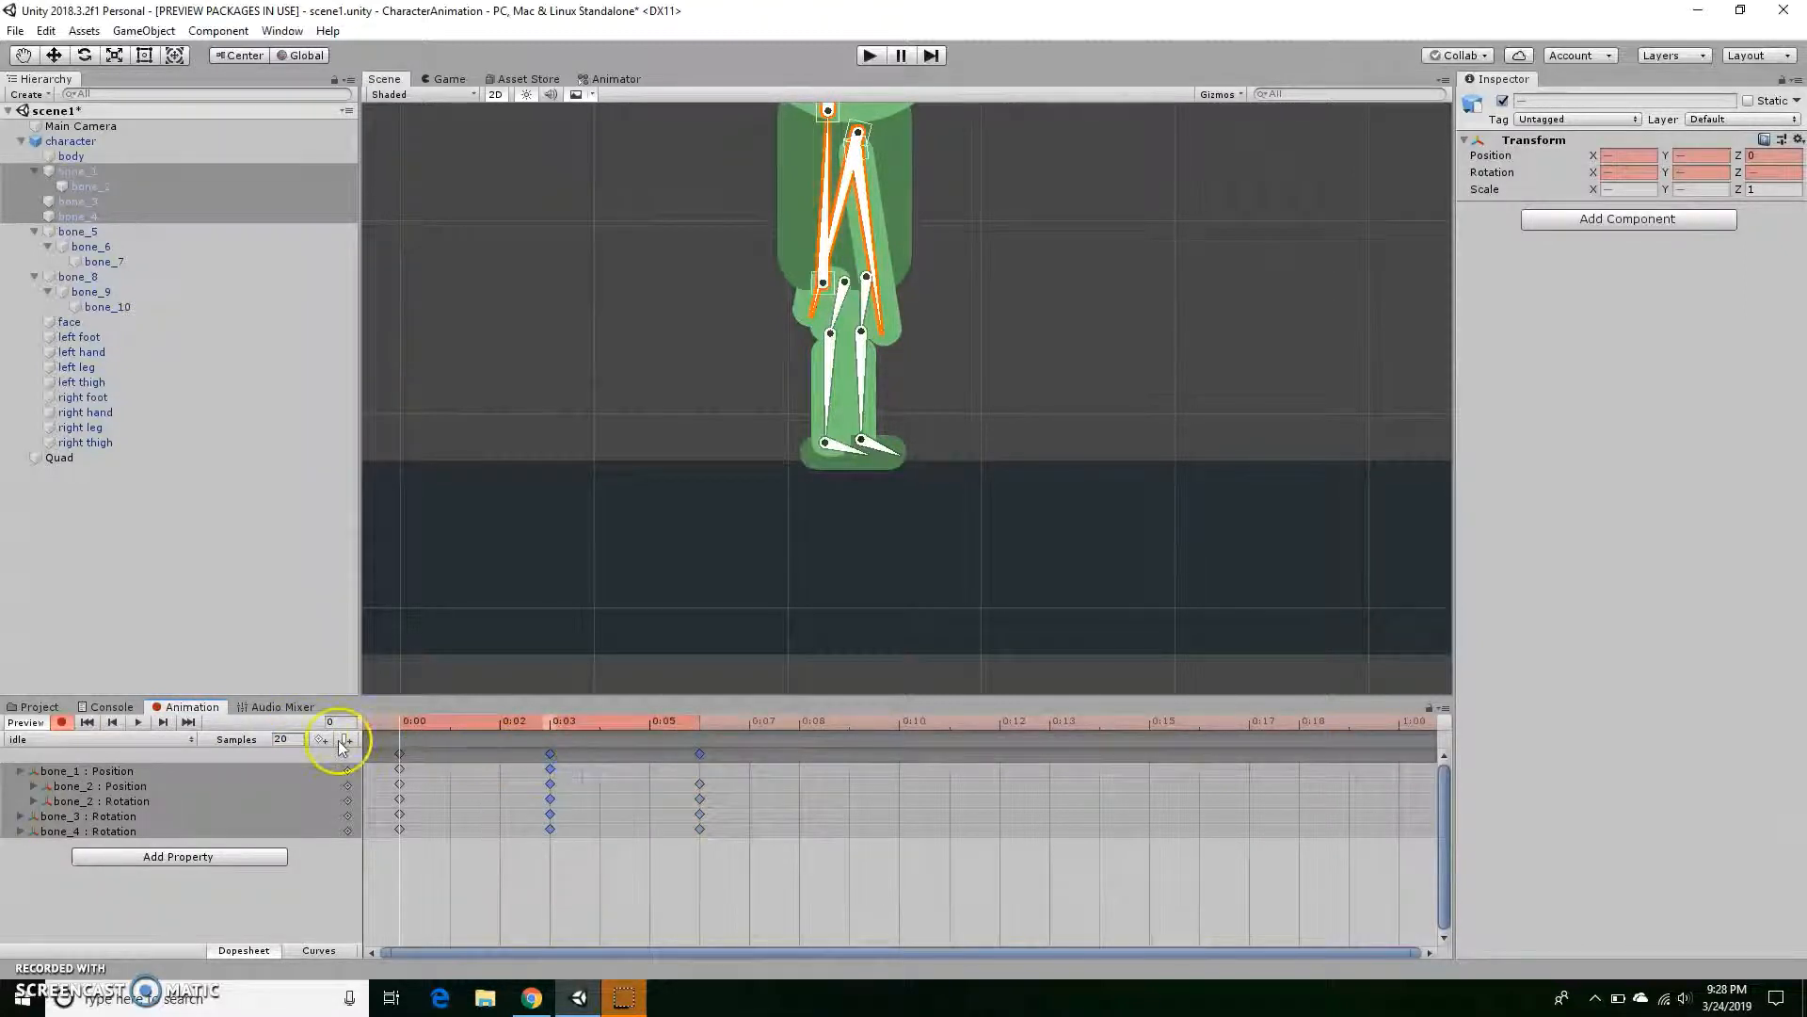
click(142, 723)
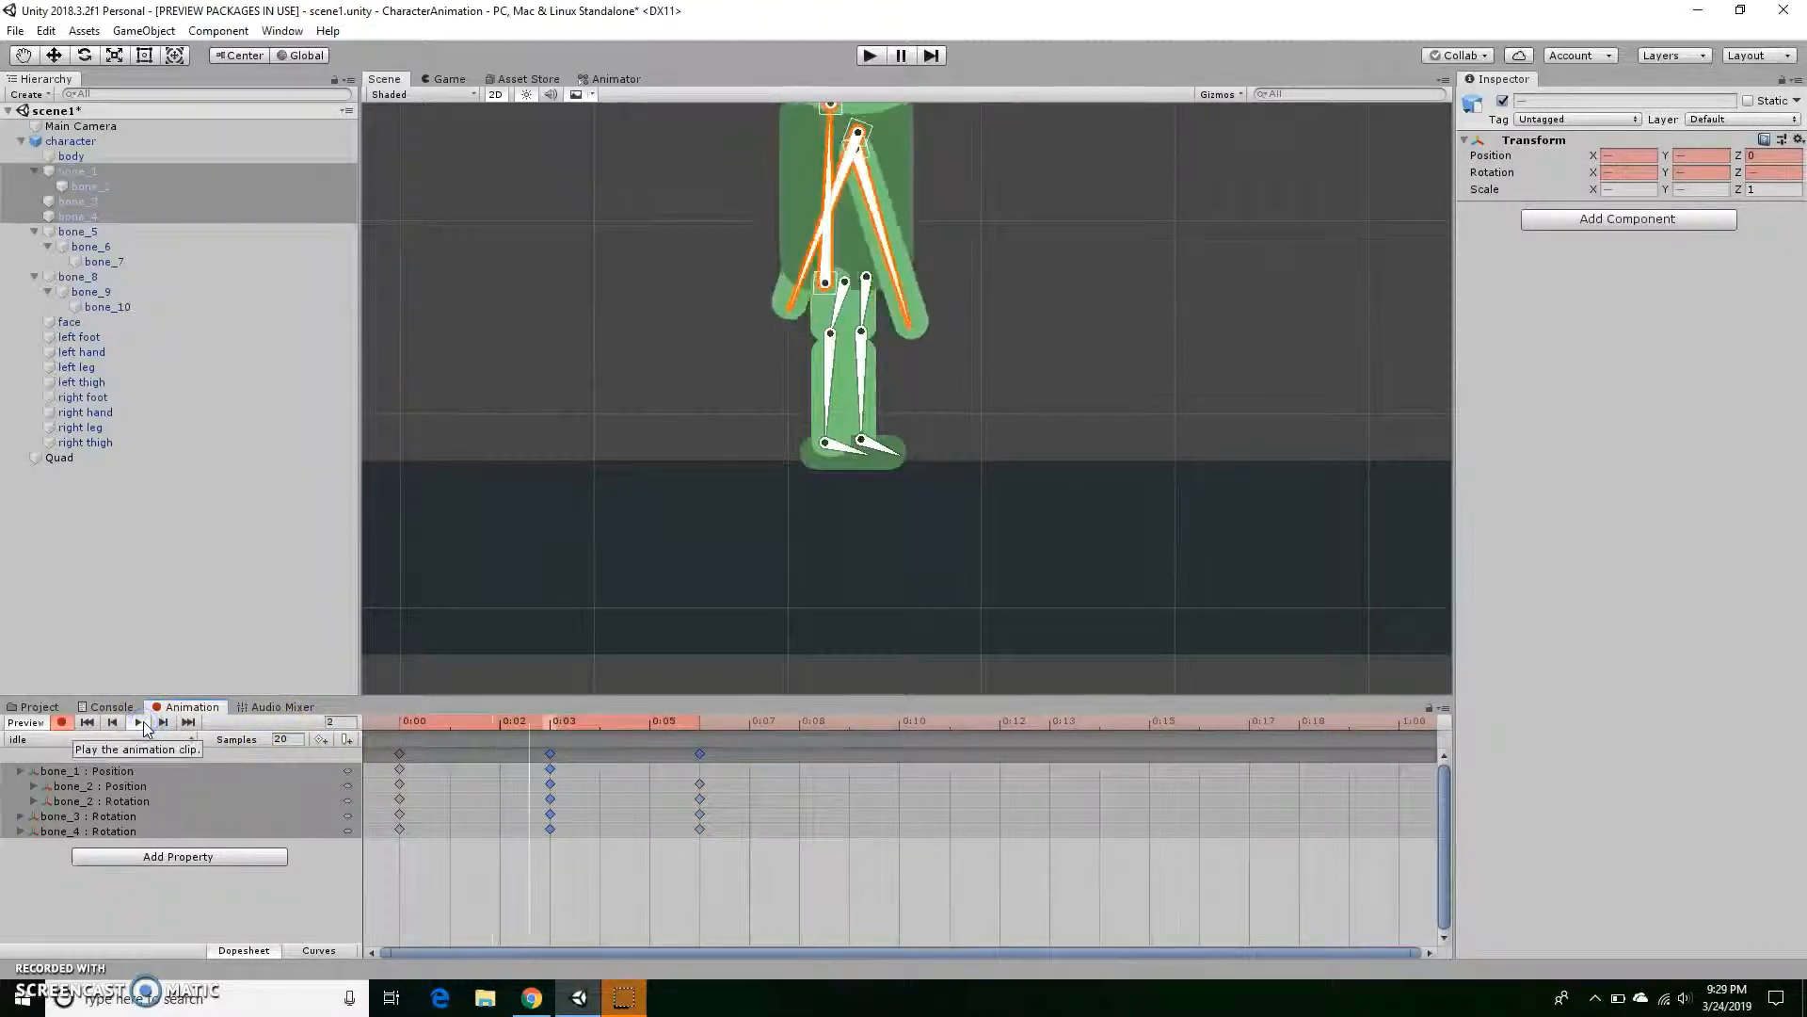
Set the idle clip's sample rate to 10 and preview the slower playback.
scroll(973, 429, down, 3)
scroll(1007, 460, down, 2)
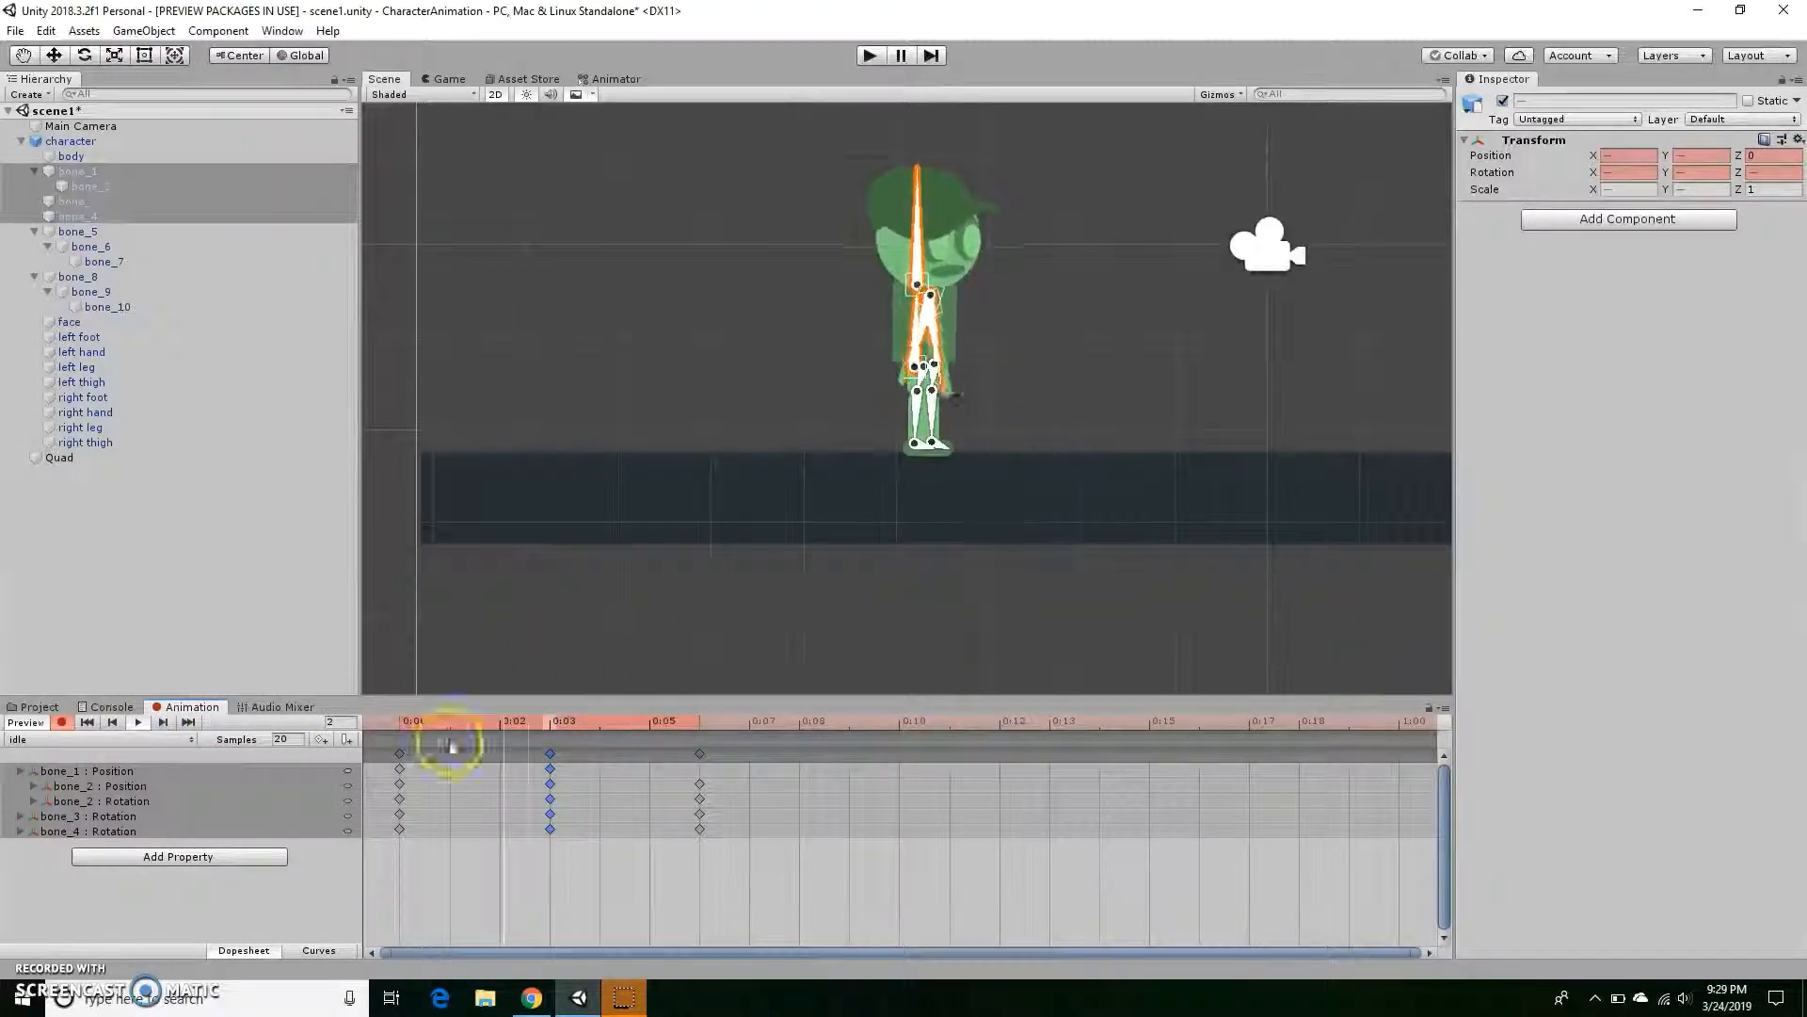
click(138, 723)
click(282, 739)
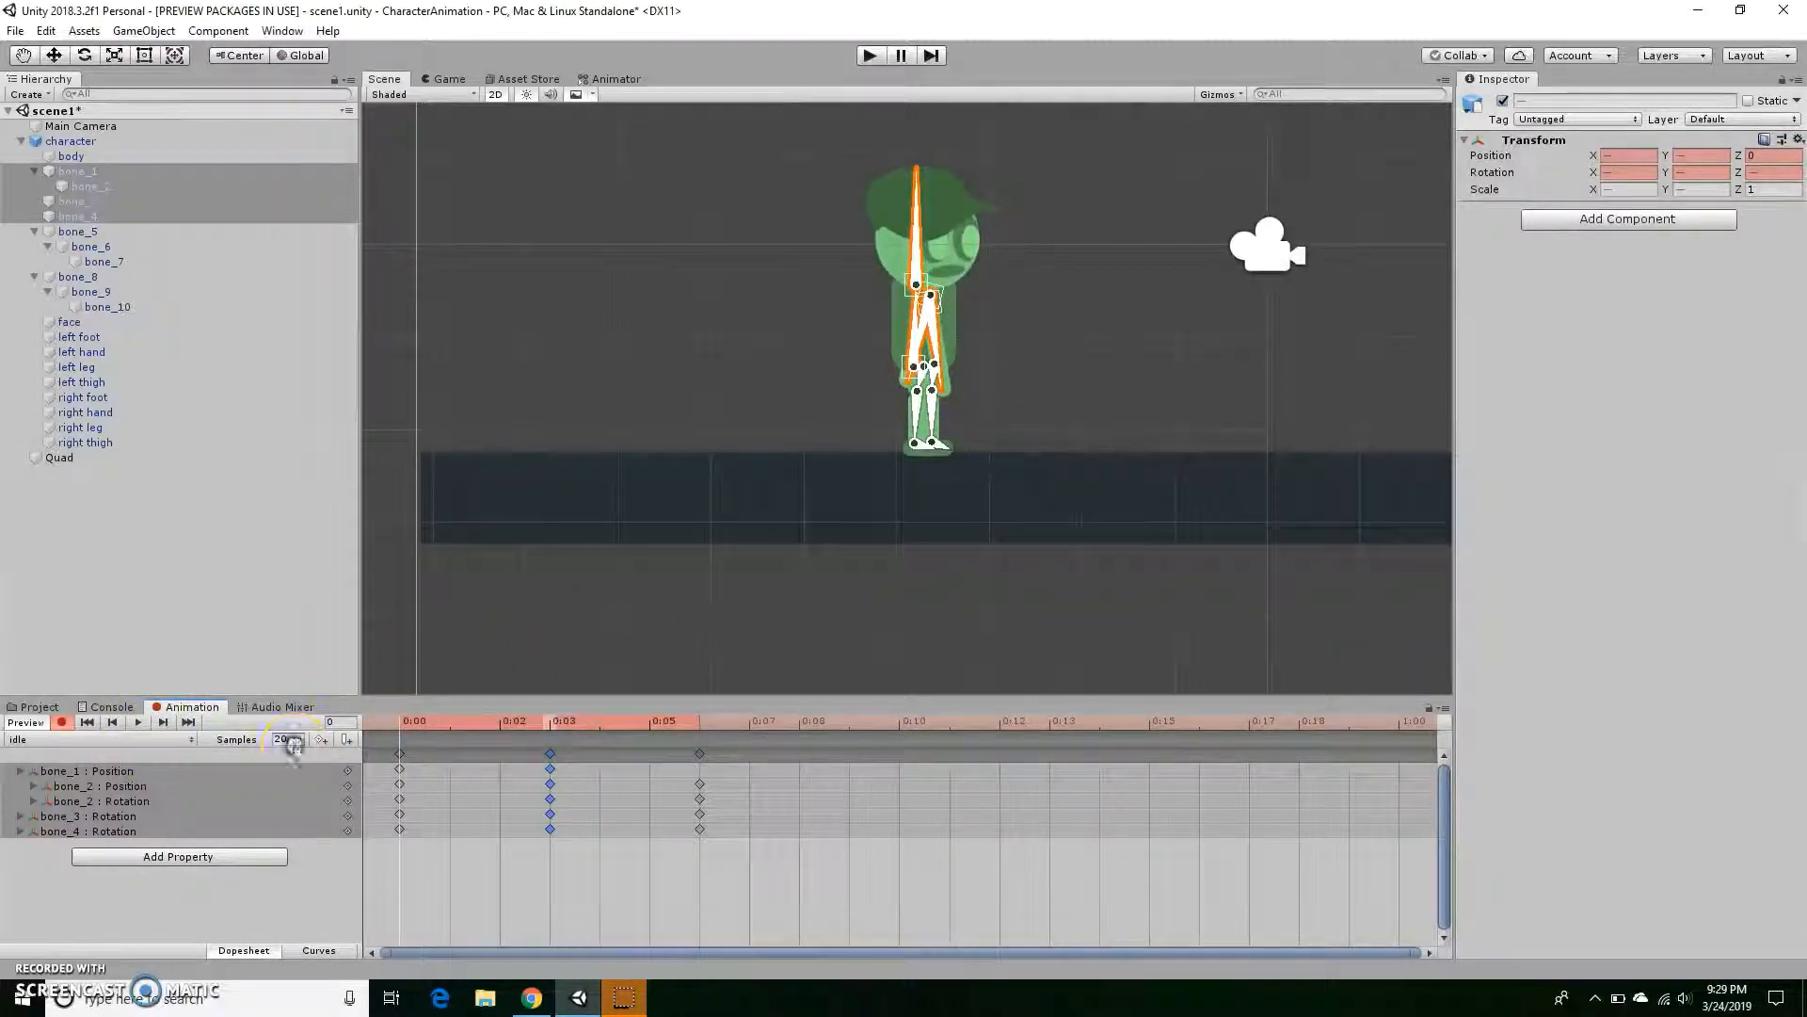
text(10)
key(Return)
click(139, 723)
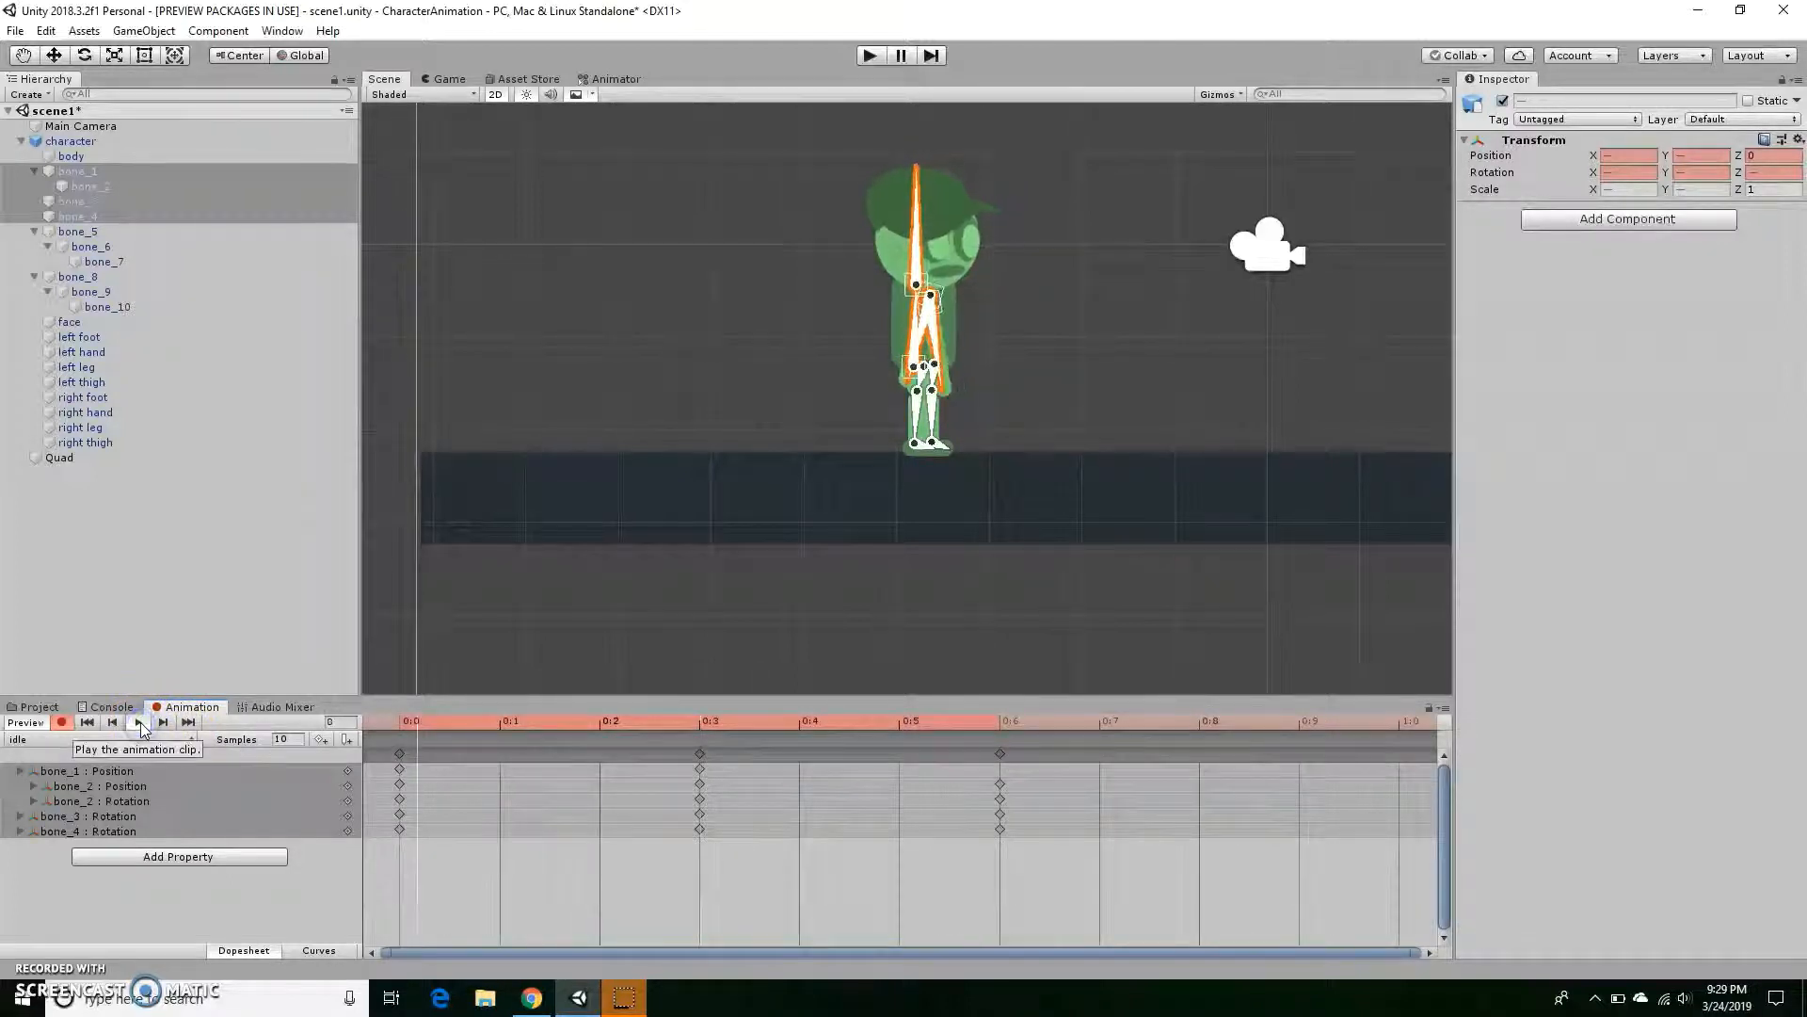
click(139, 723)
Set the idle clip's sample rate to 15 and play it back to check the speed.
click(280, 738)
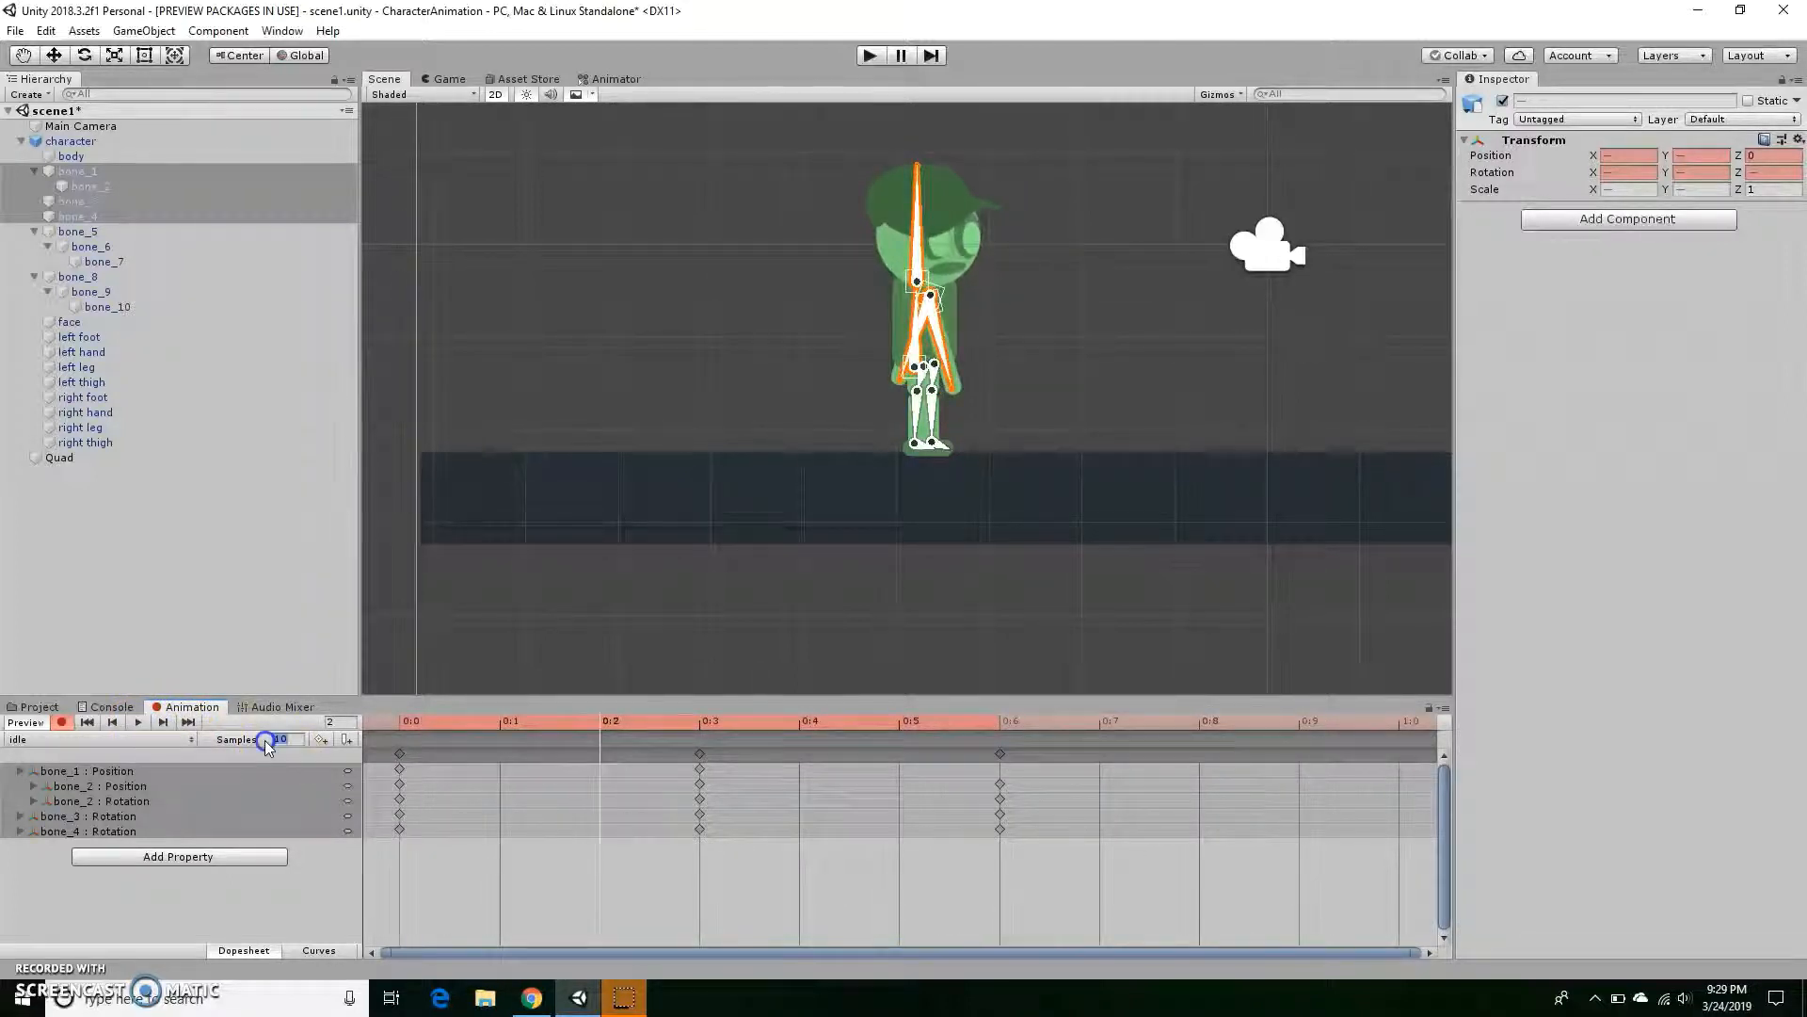
text(15)
key(Return)
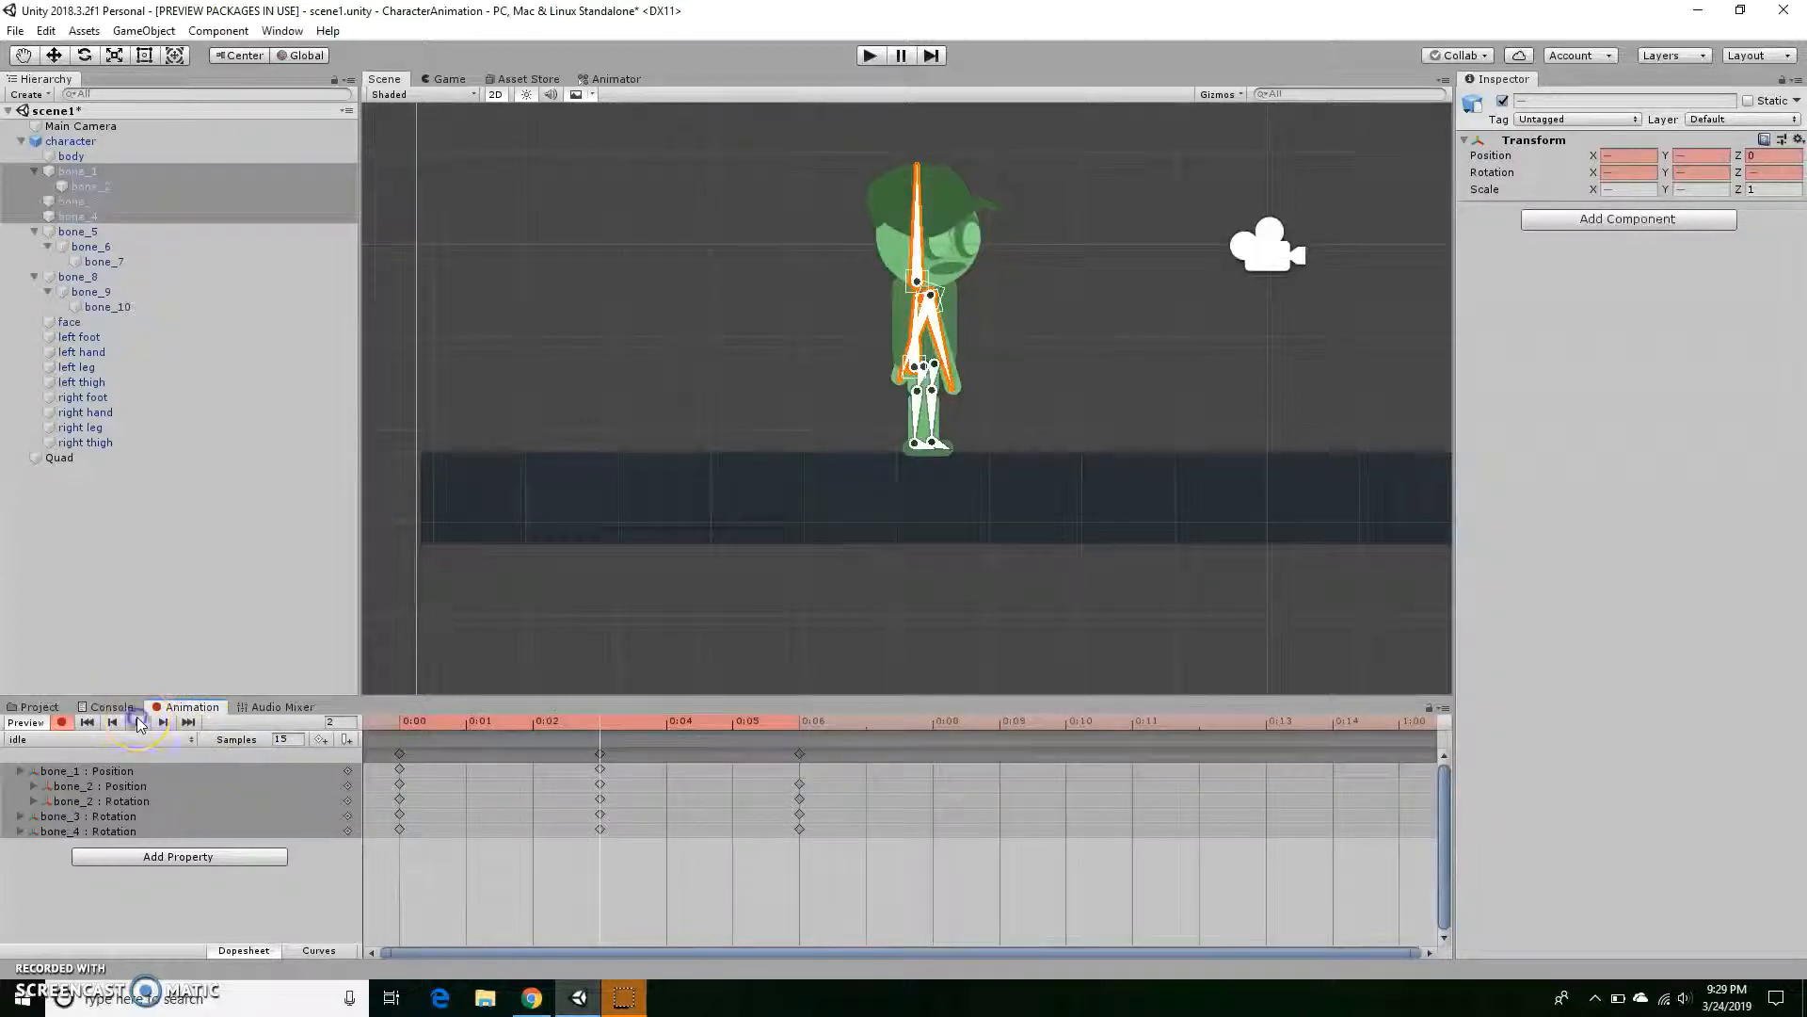
click(138, 723)
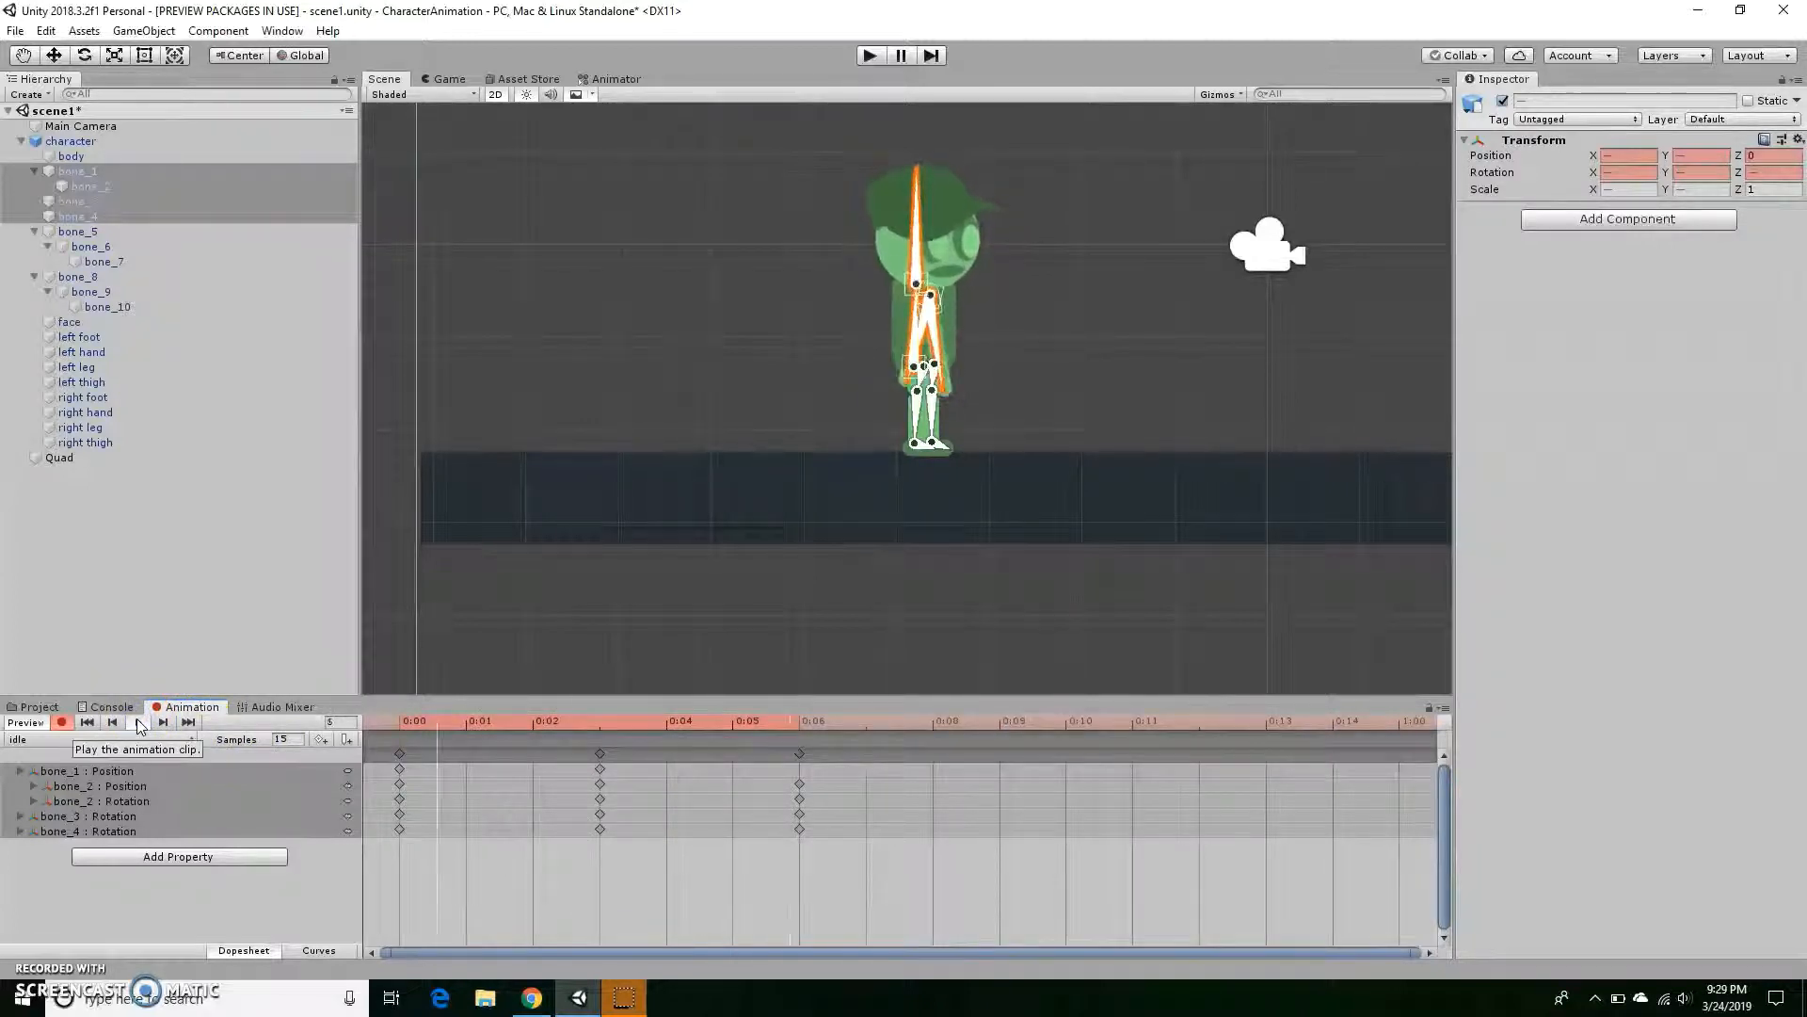
click(138, 723)
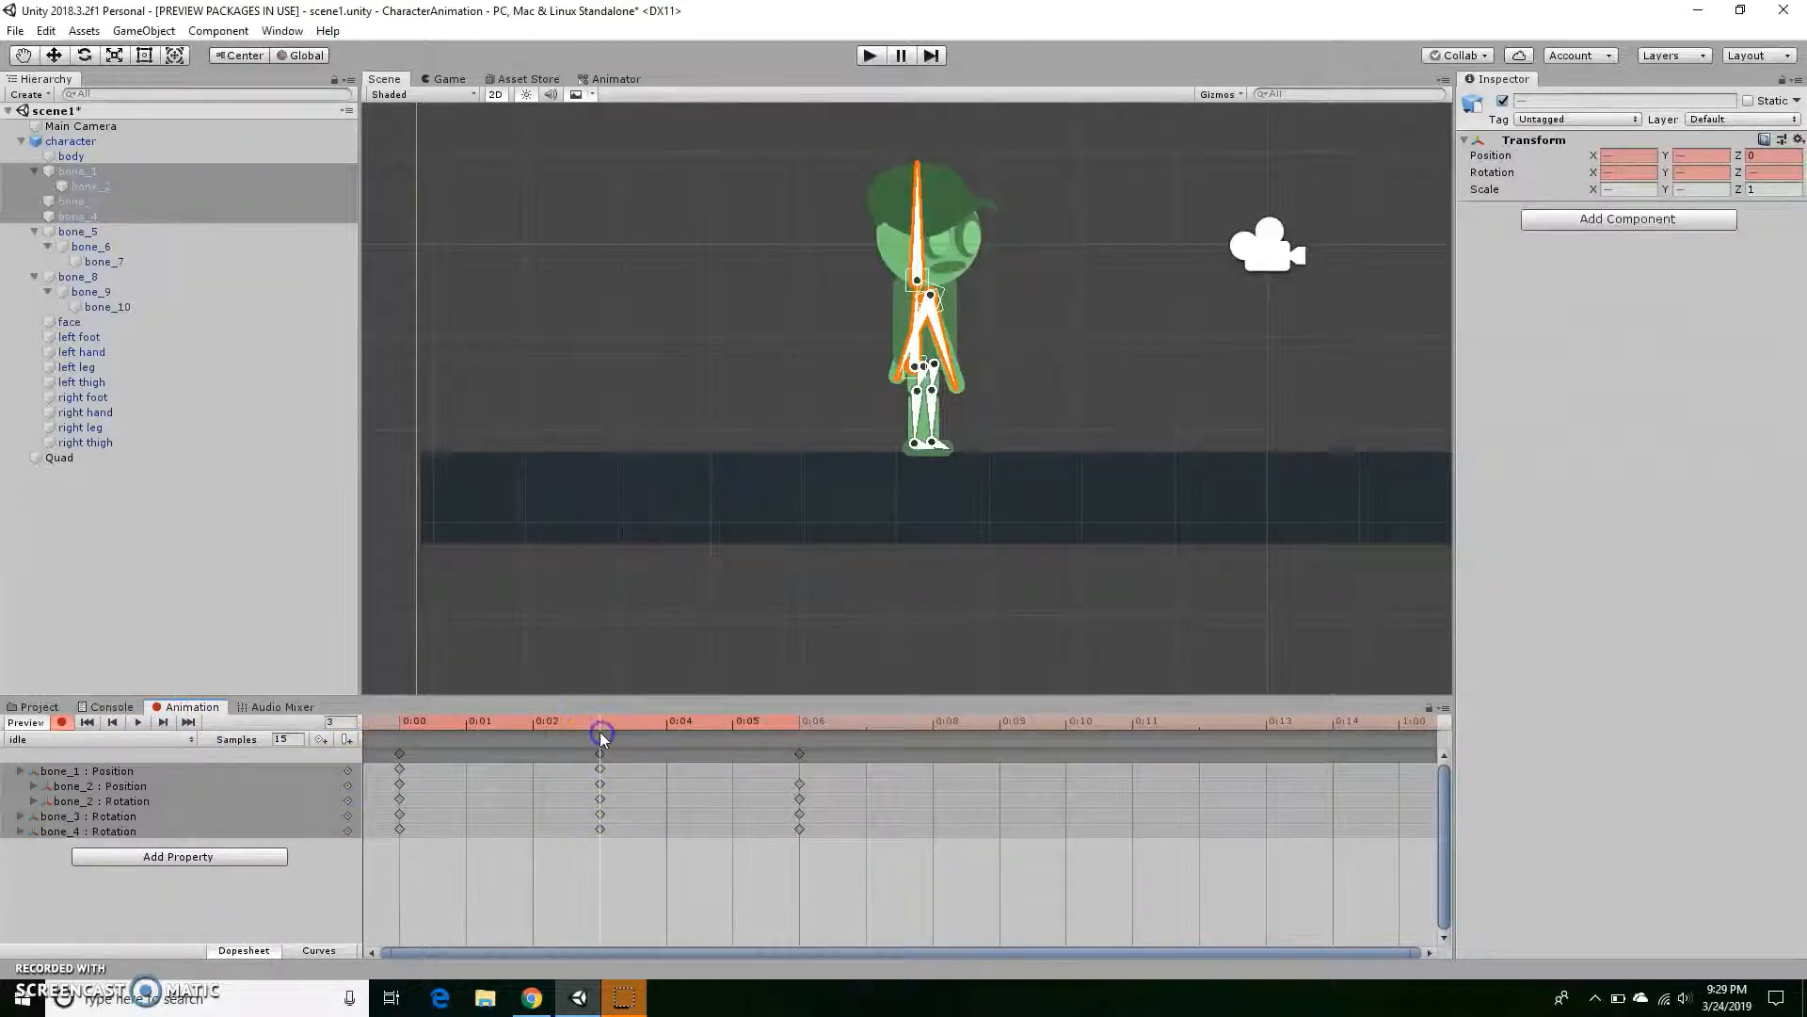
At frame 3, swing both arm bones closer to the body, rotating bone_4 to about -102.2°.
drag(953, 387, 941, 388)
key(ctrl+z)
click(1009, 390)
key(ctrl+z)
click(1009, 390)
click(908, 382)
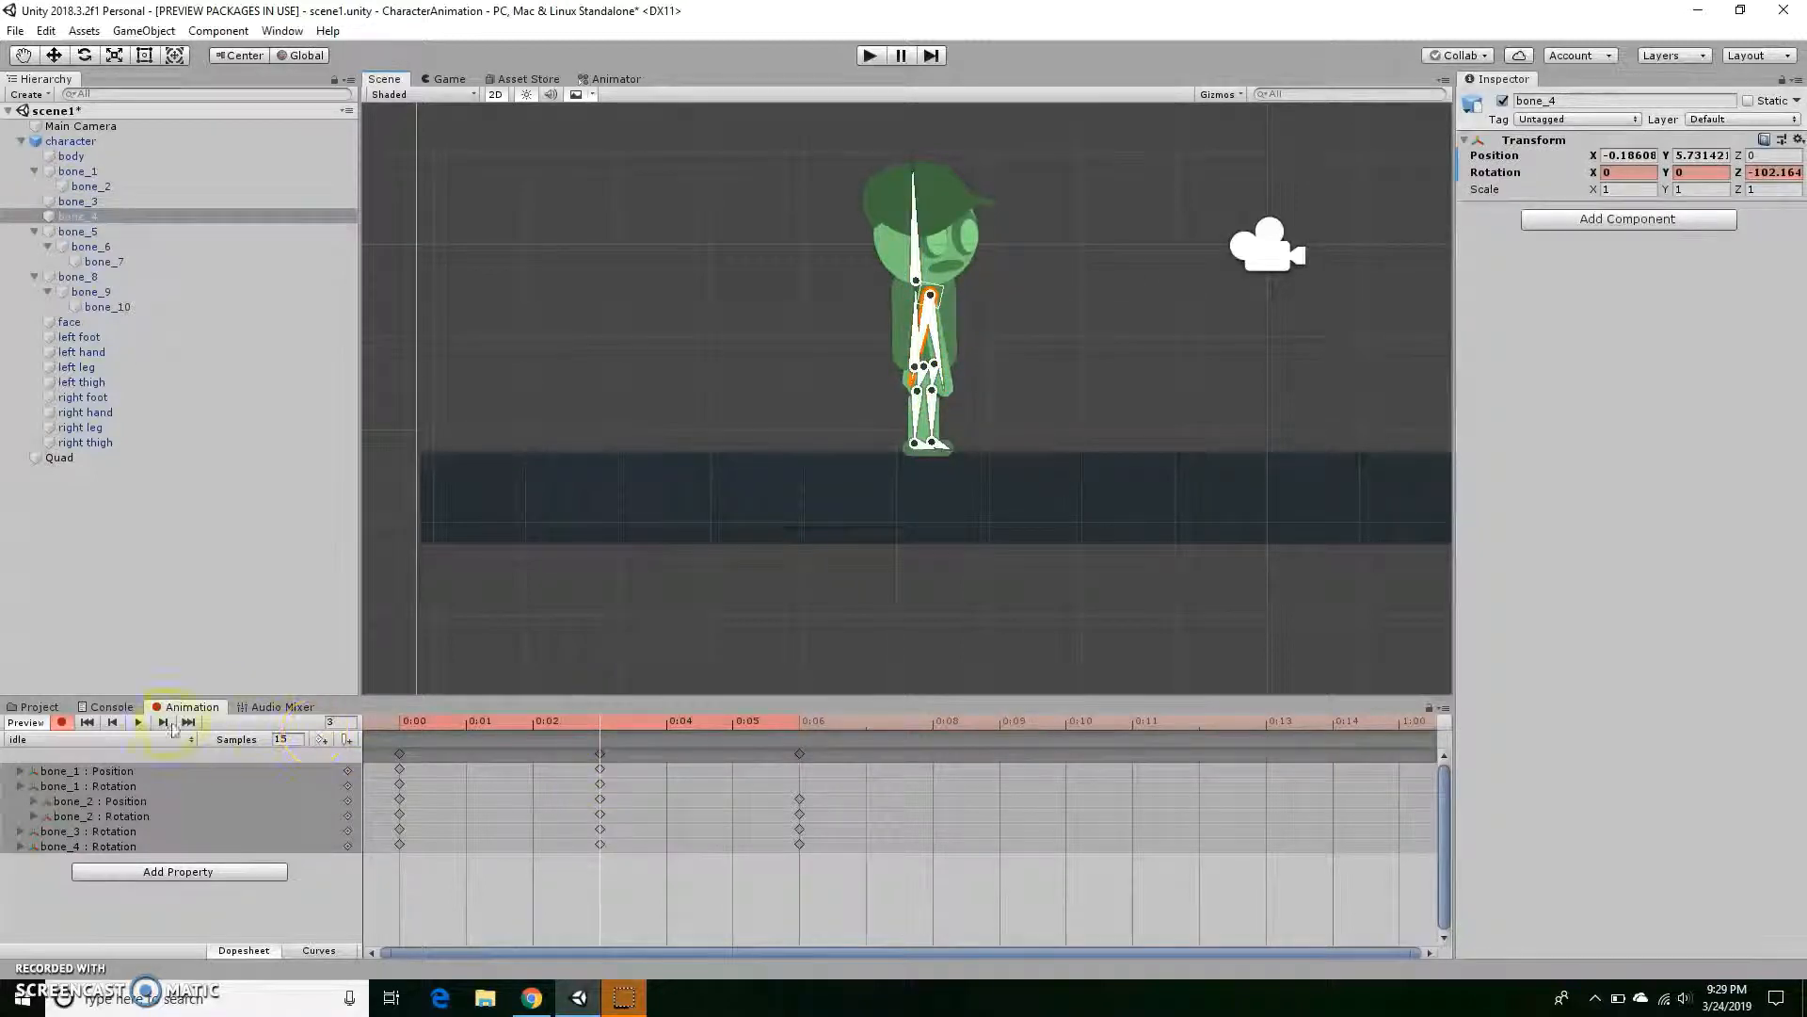
Scrub through the idle clip and play it from frame 0 to check the arm and body motion.
click(138, 722)
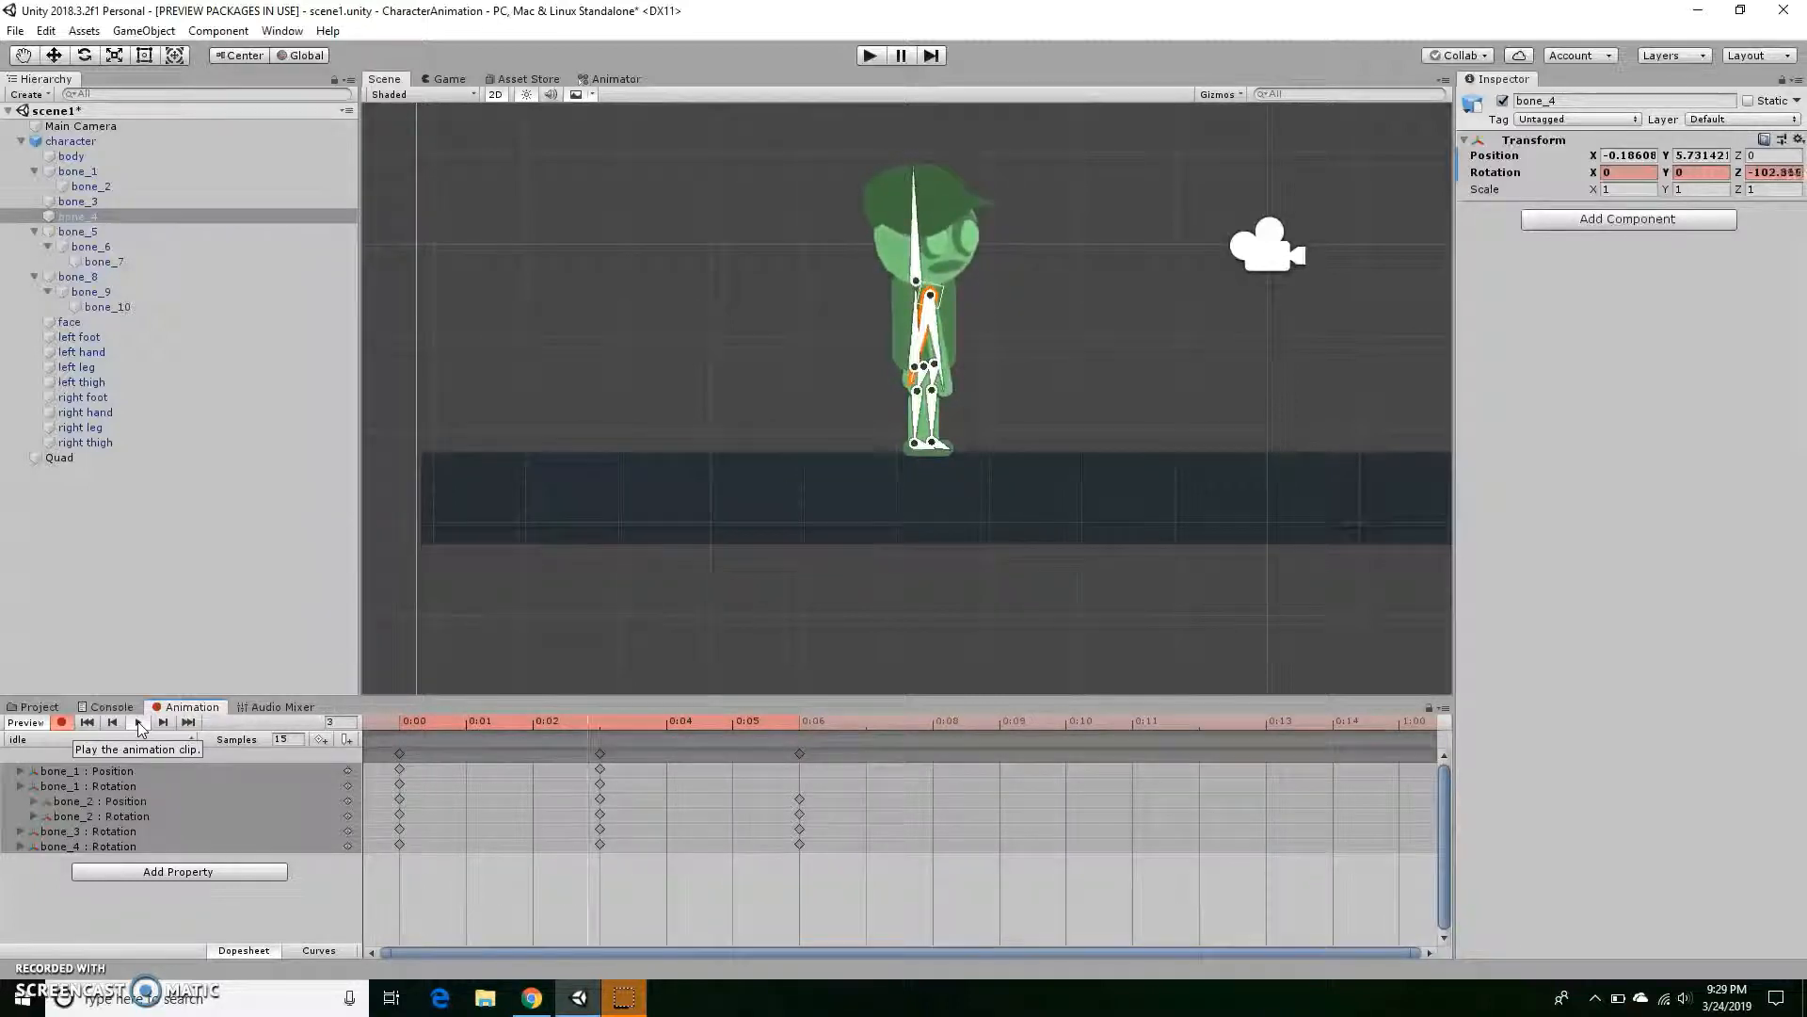
click(598, 727)
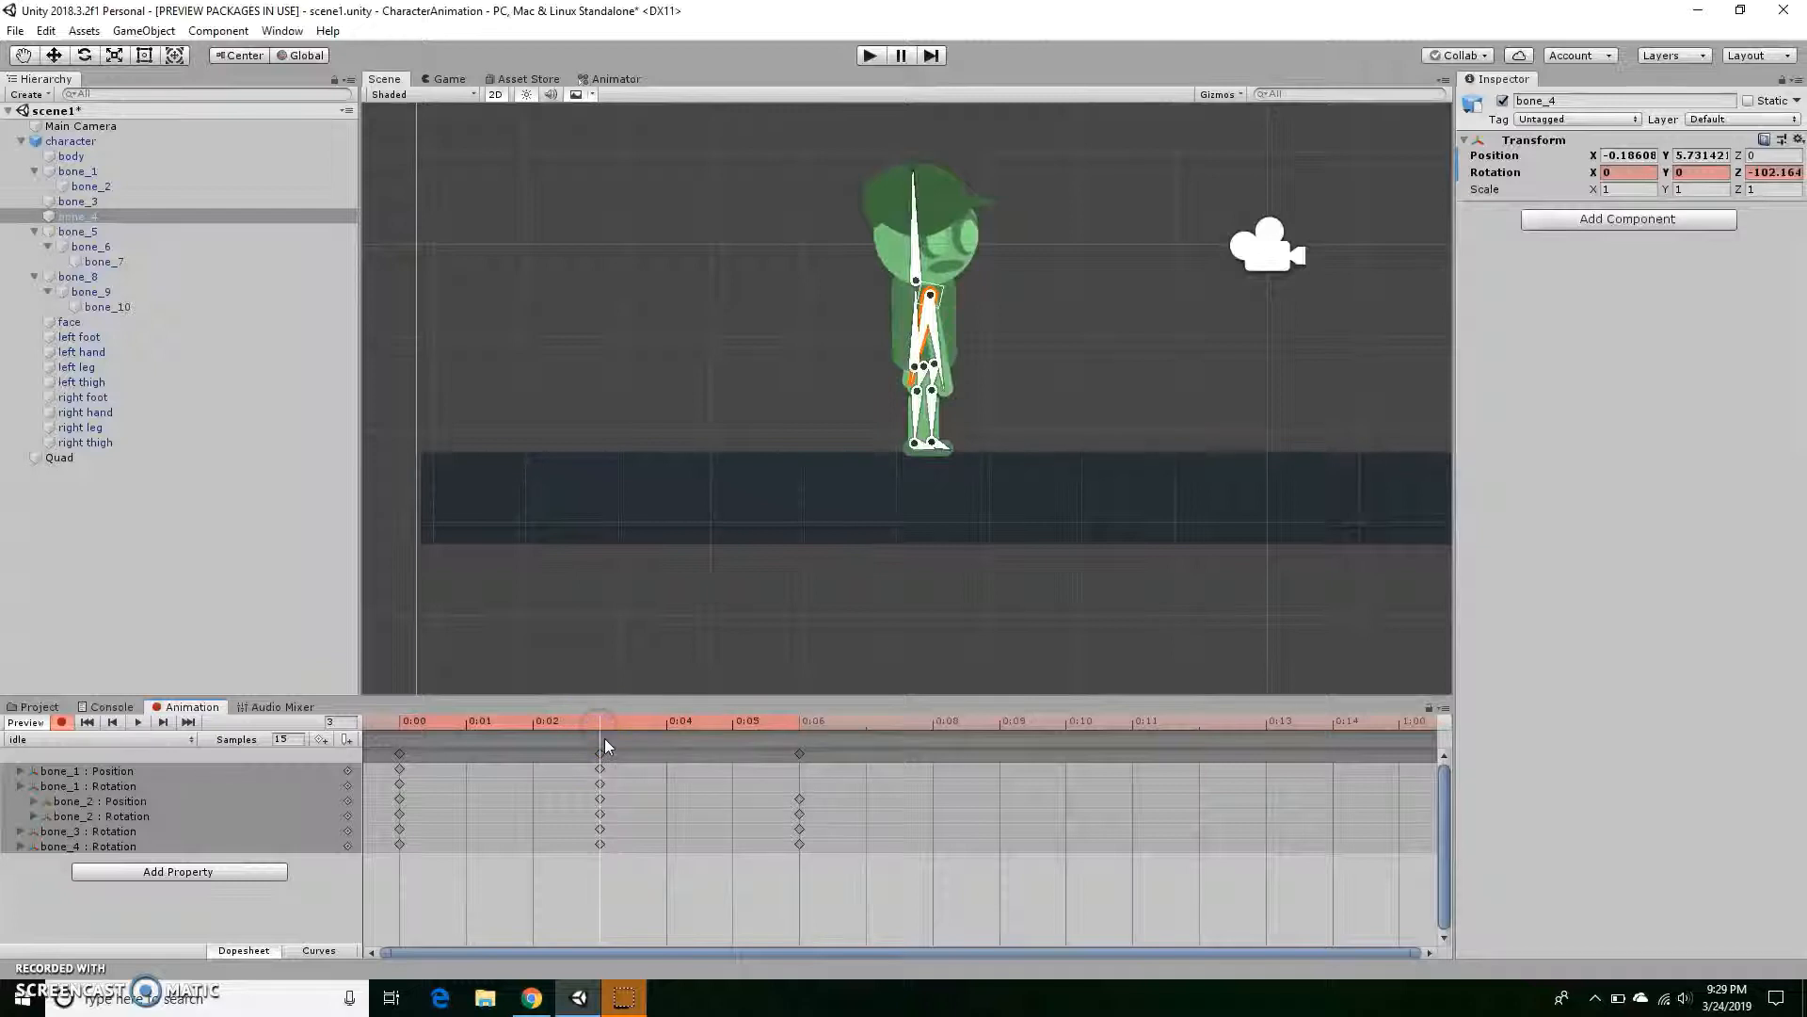
click(411, 723)
click(522, 737)
drag(522, 737, 443, 758)
click(396, 723)
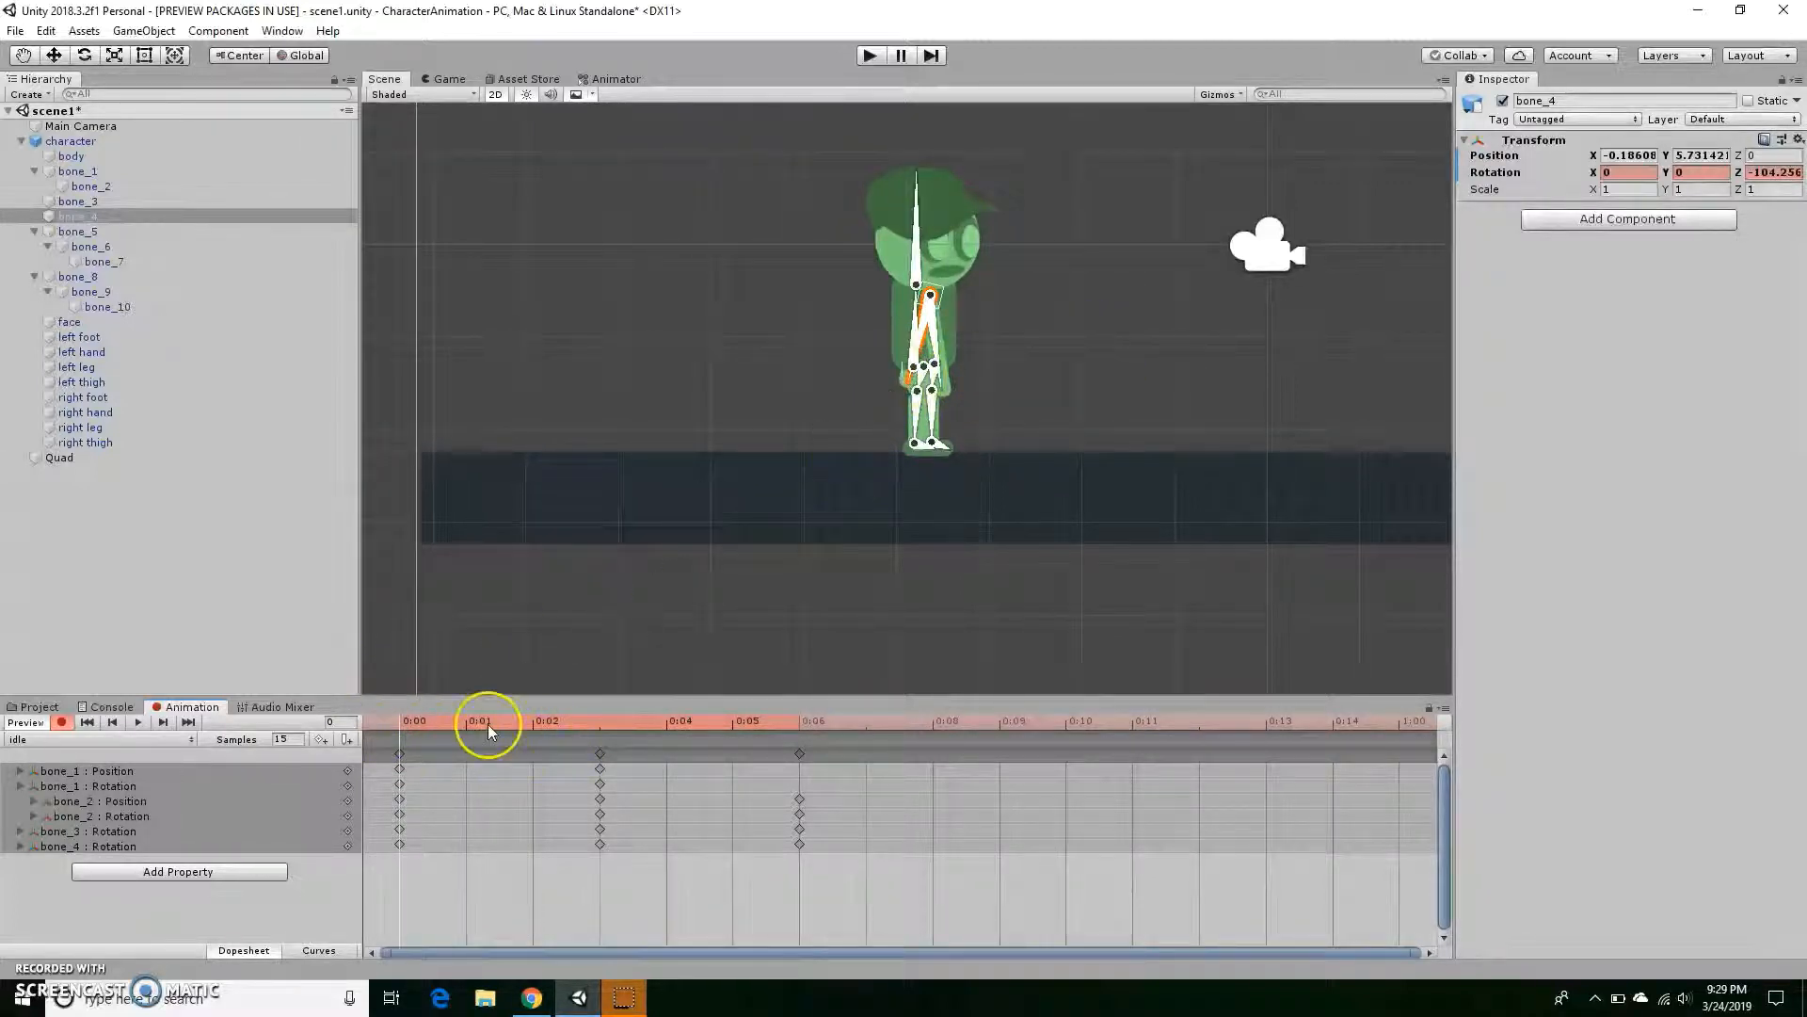
mouse_move(403, 726)
mouse_down()
mouse_move(774, 760)
mouse_move(403, 743)
mouse_up()
click(137, 721)
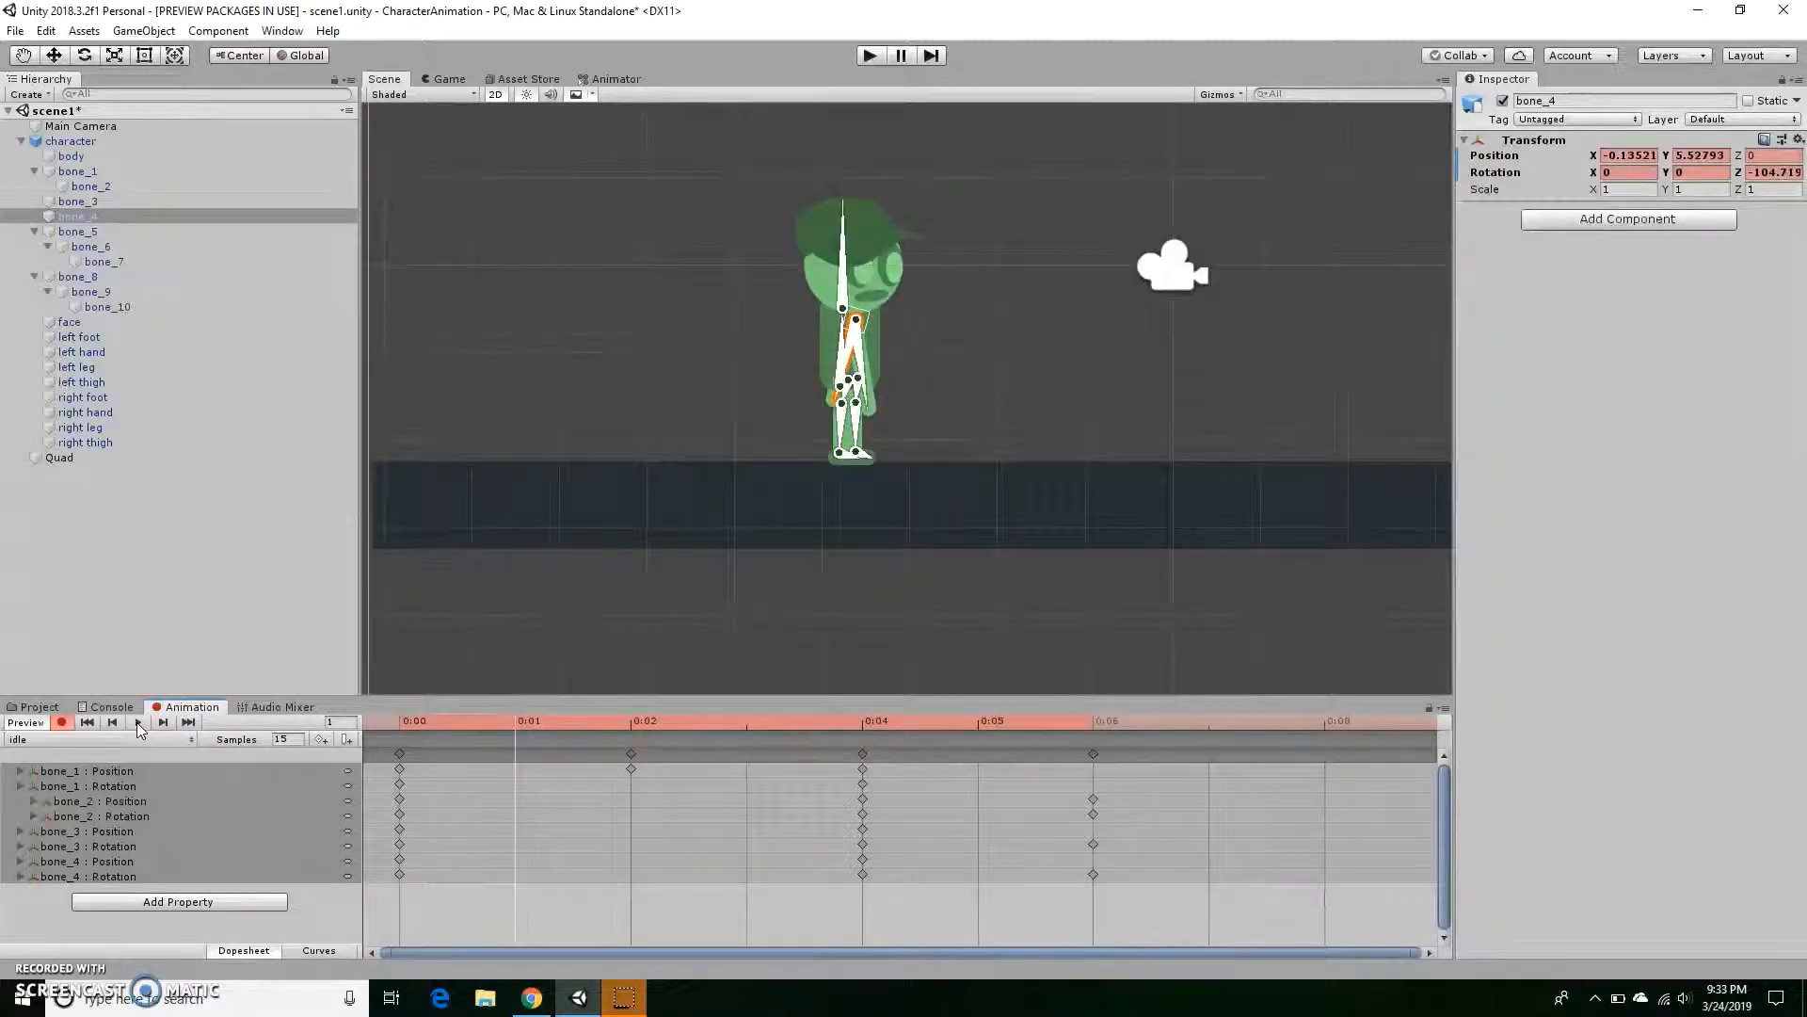
click(395, 721)
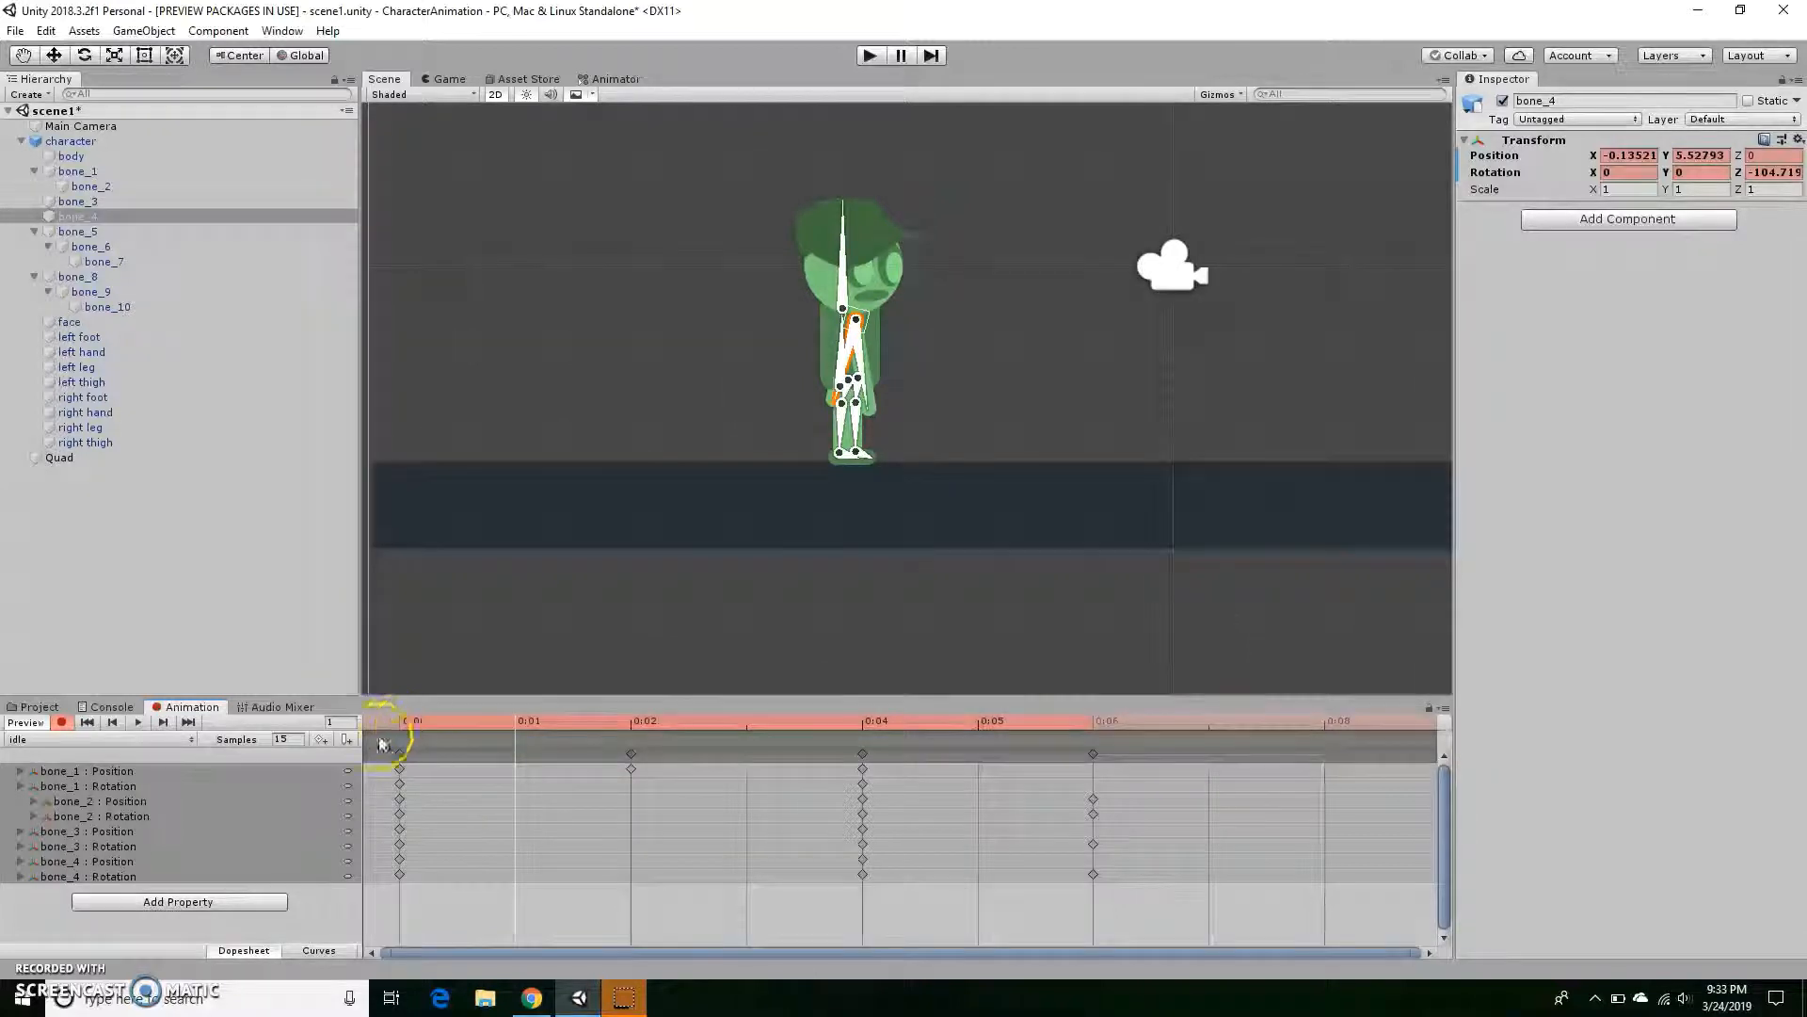
click(137, 723)
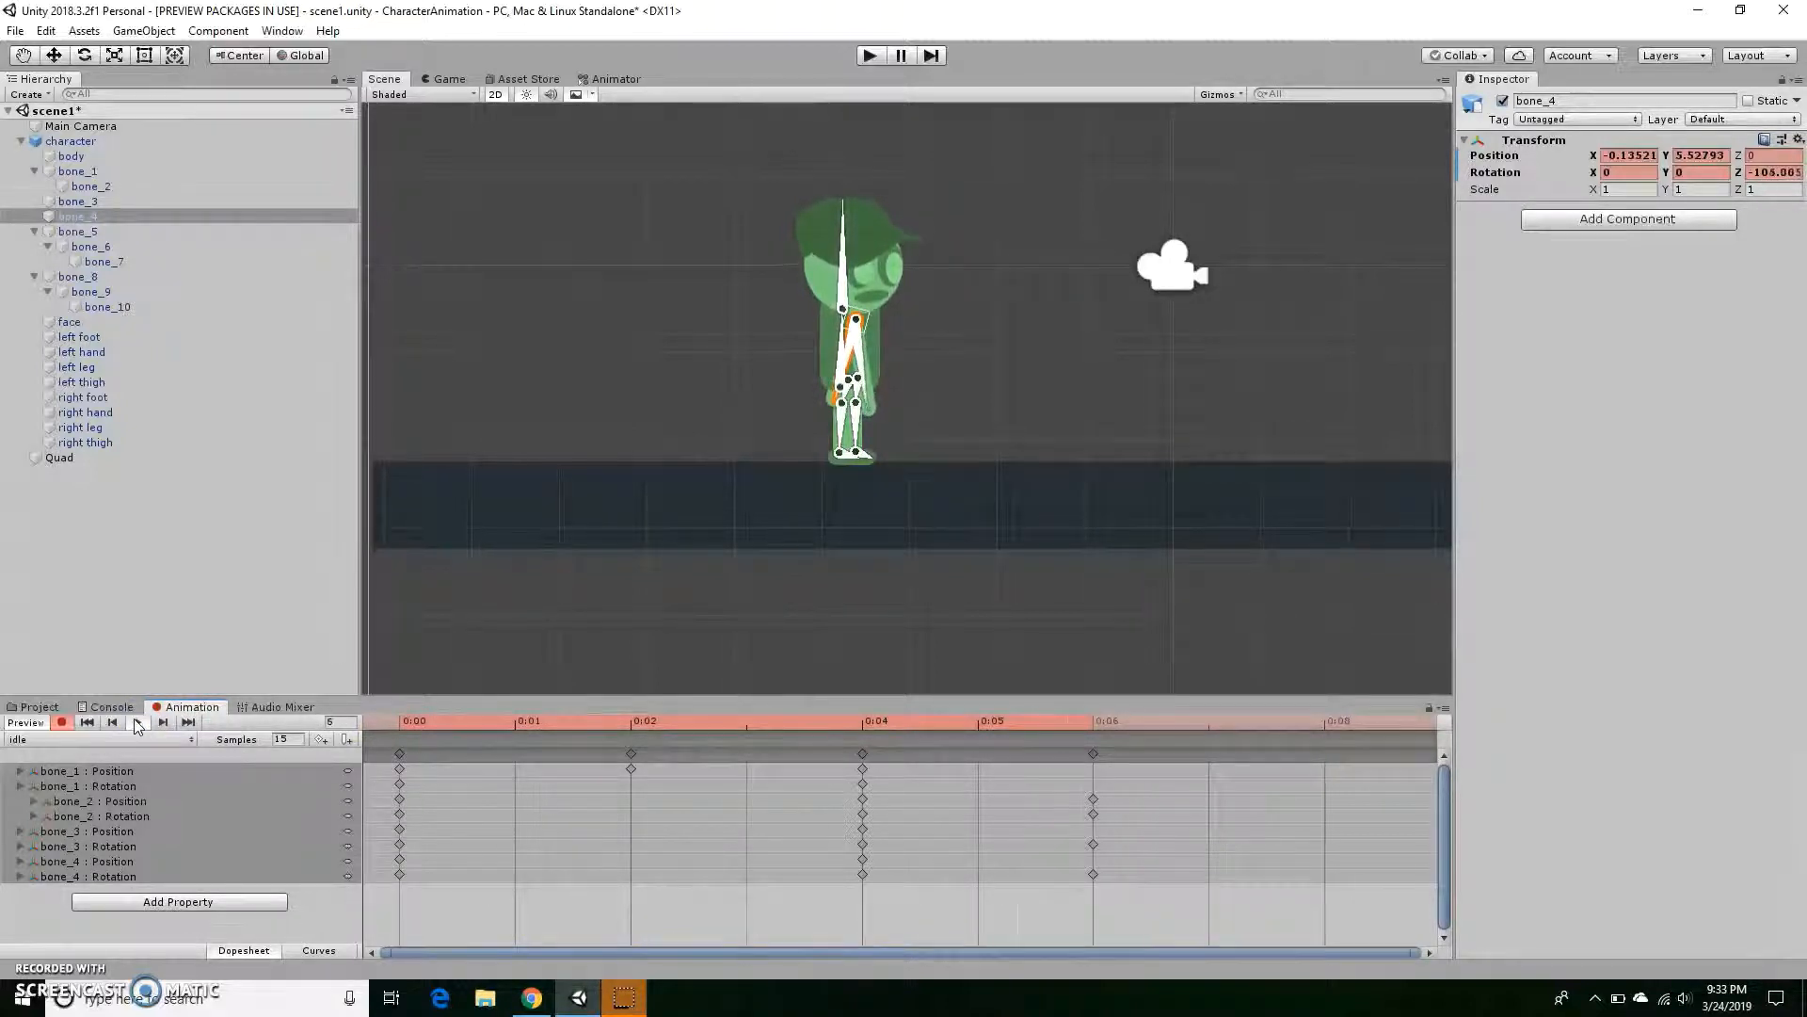
click(136, 723)
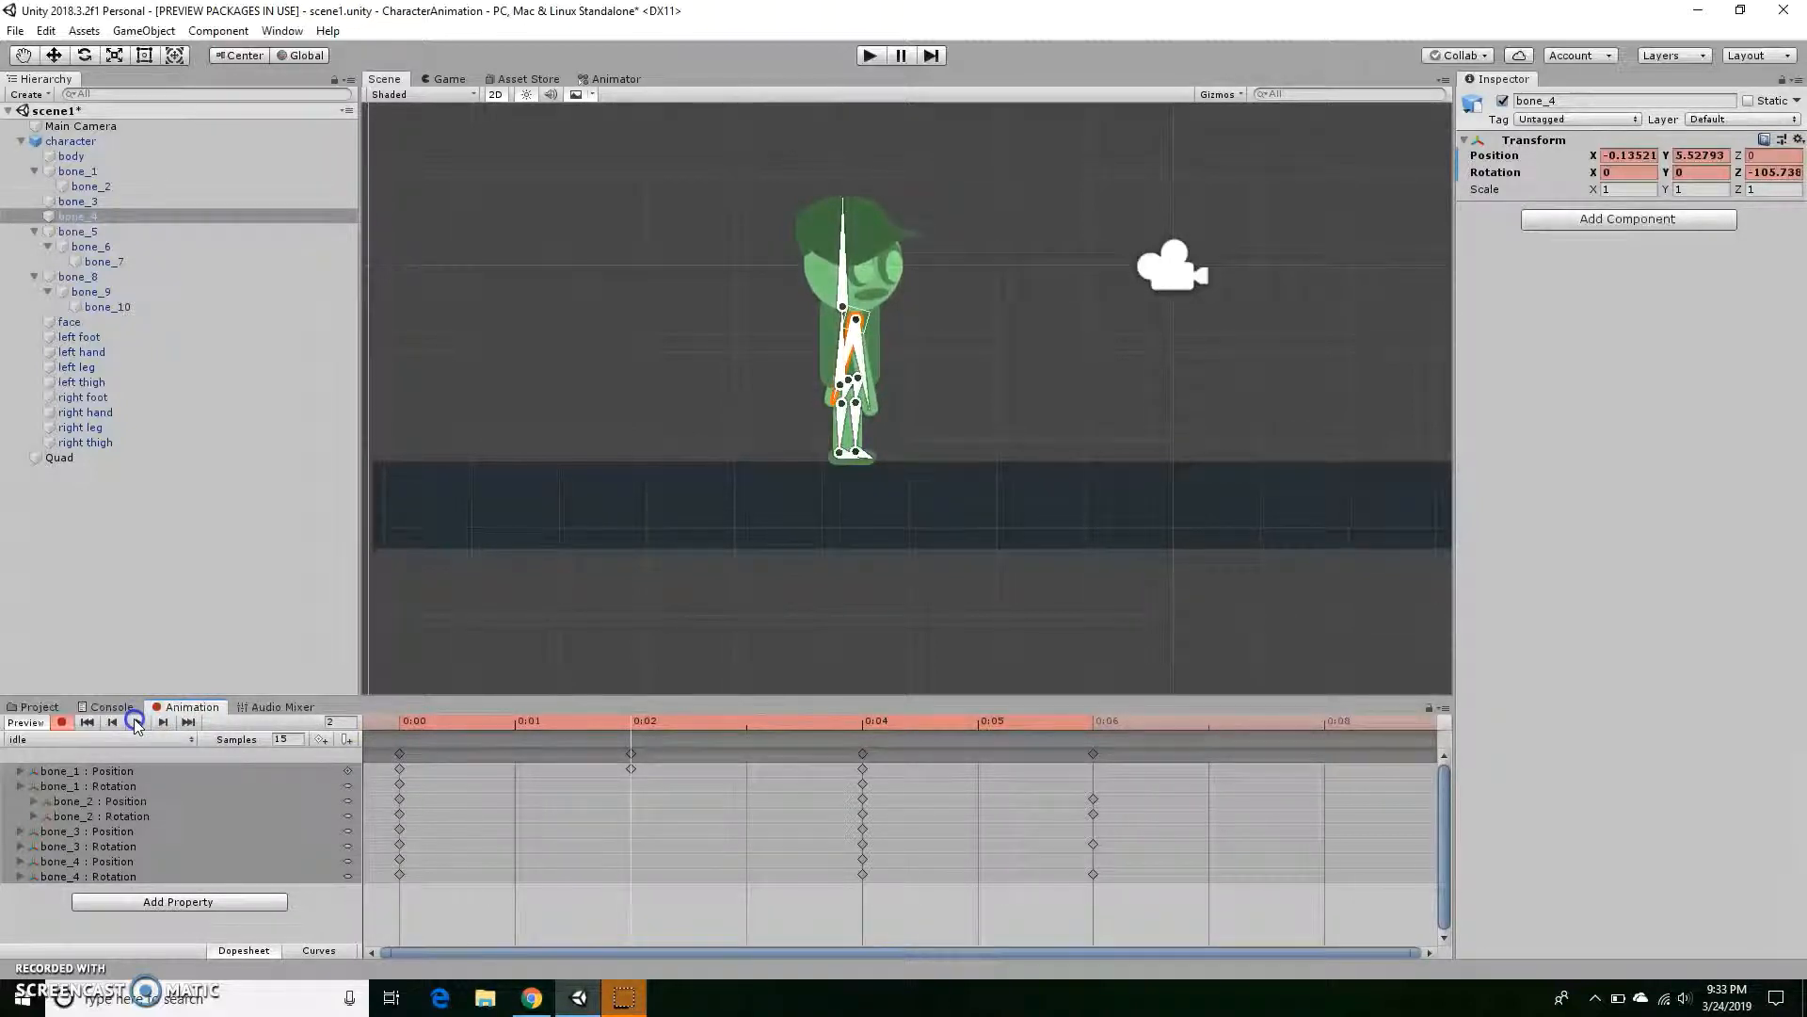
Stop keyframe recording, switch to the walking clip and play it back.
click(60, 722)
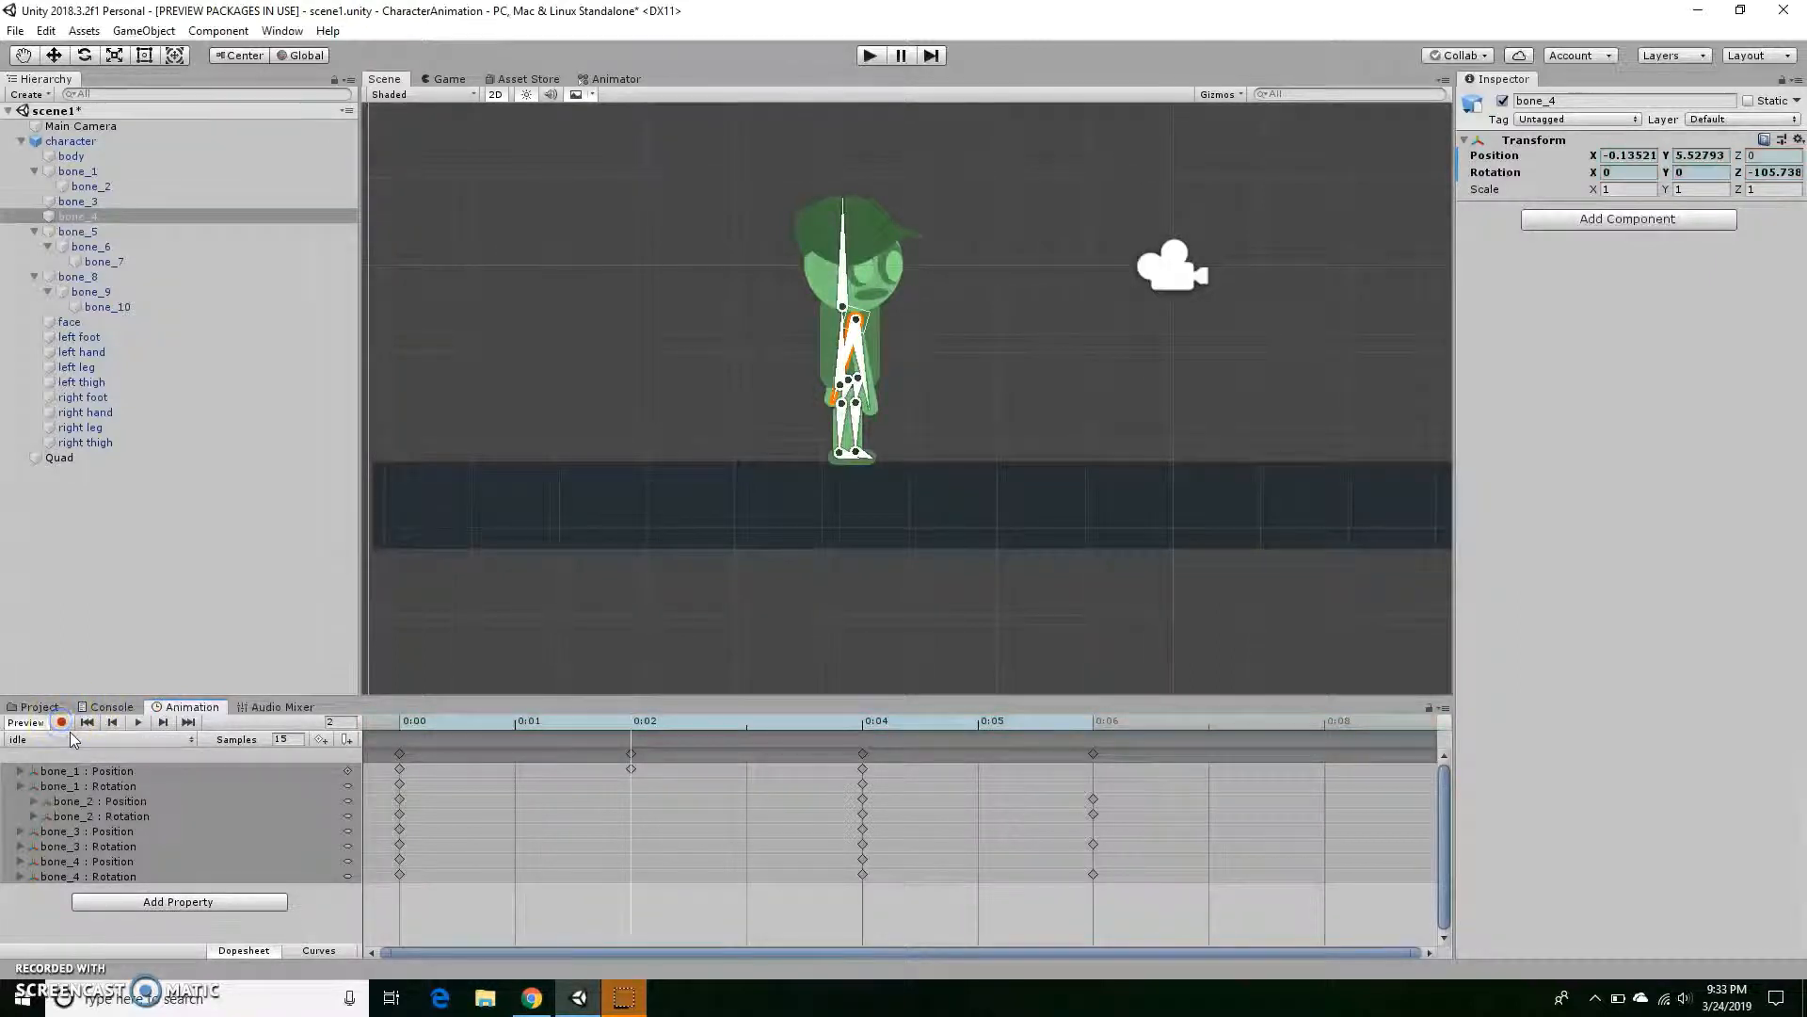
click(151, 741)
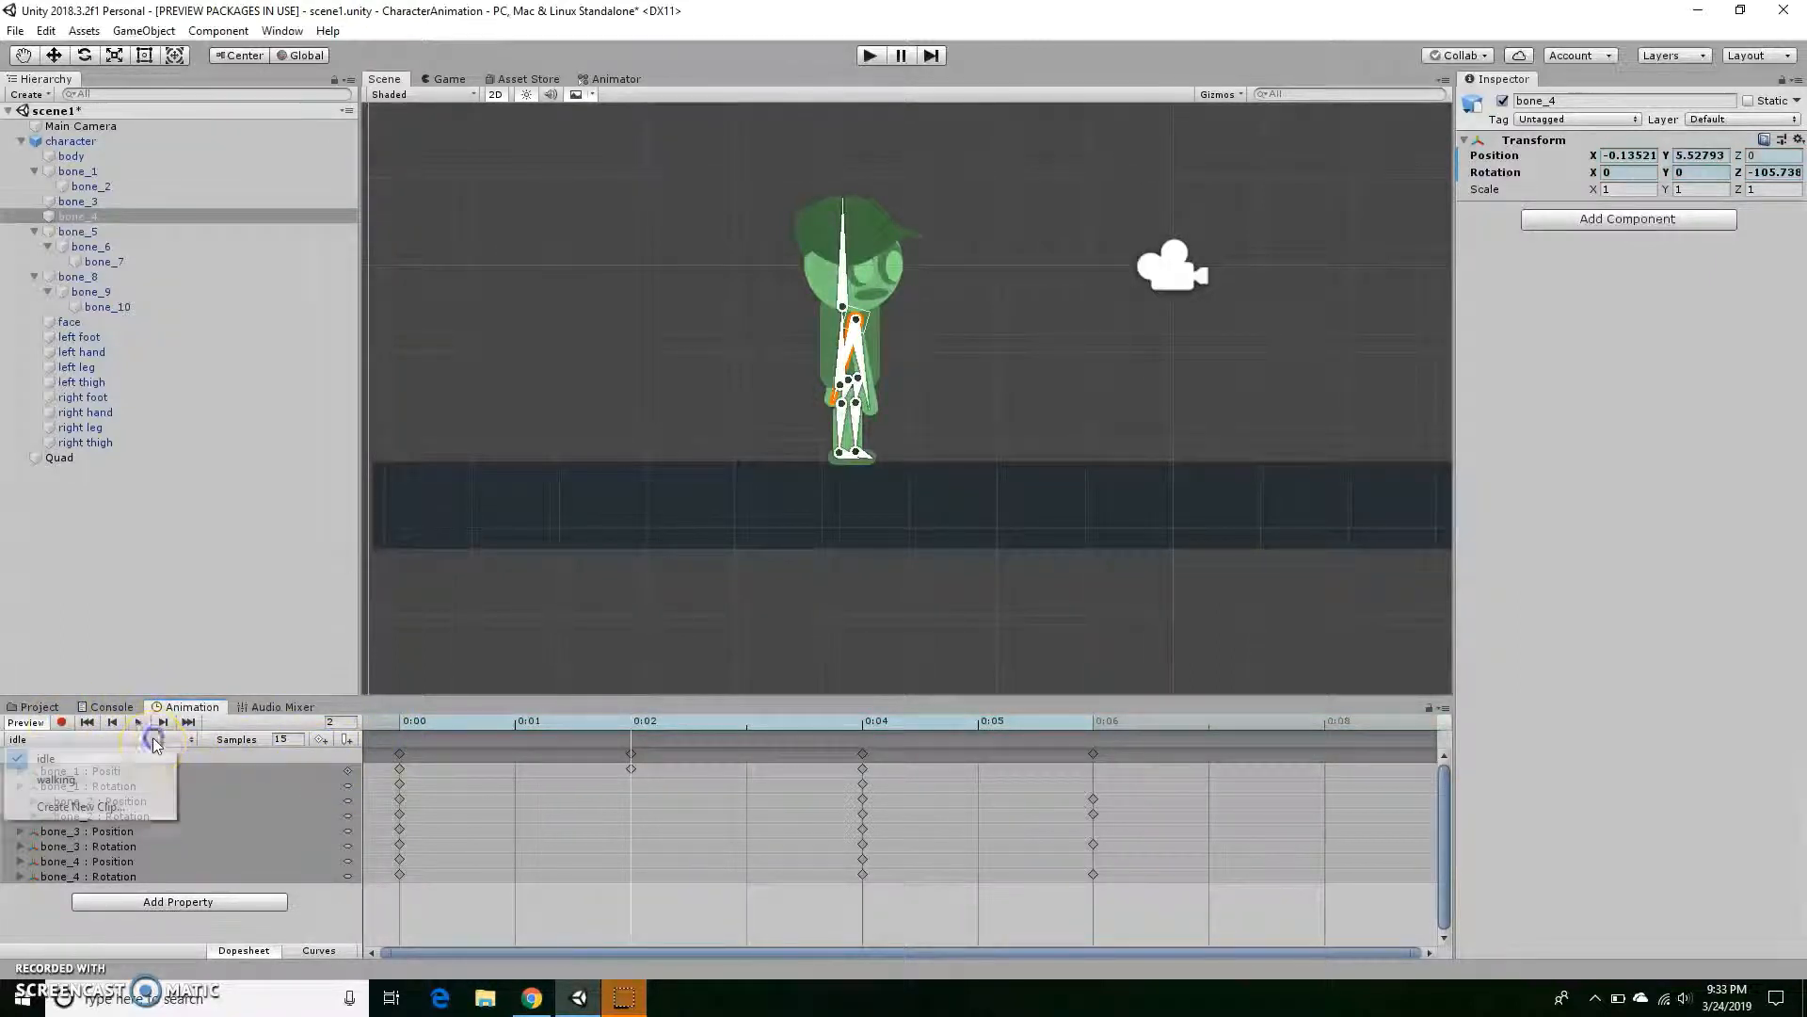
click(75, 768)
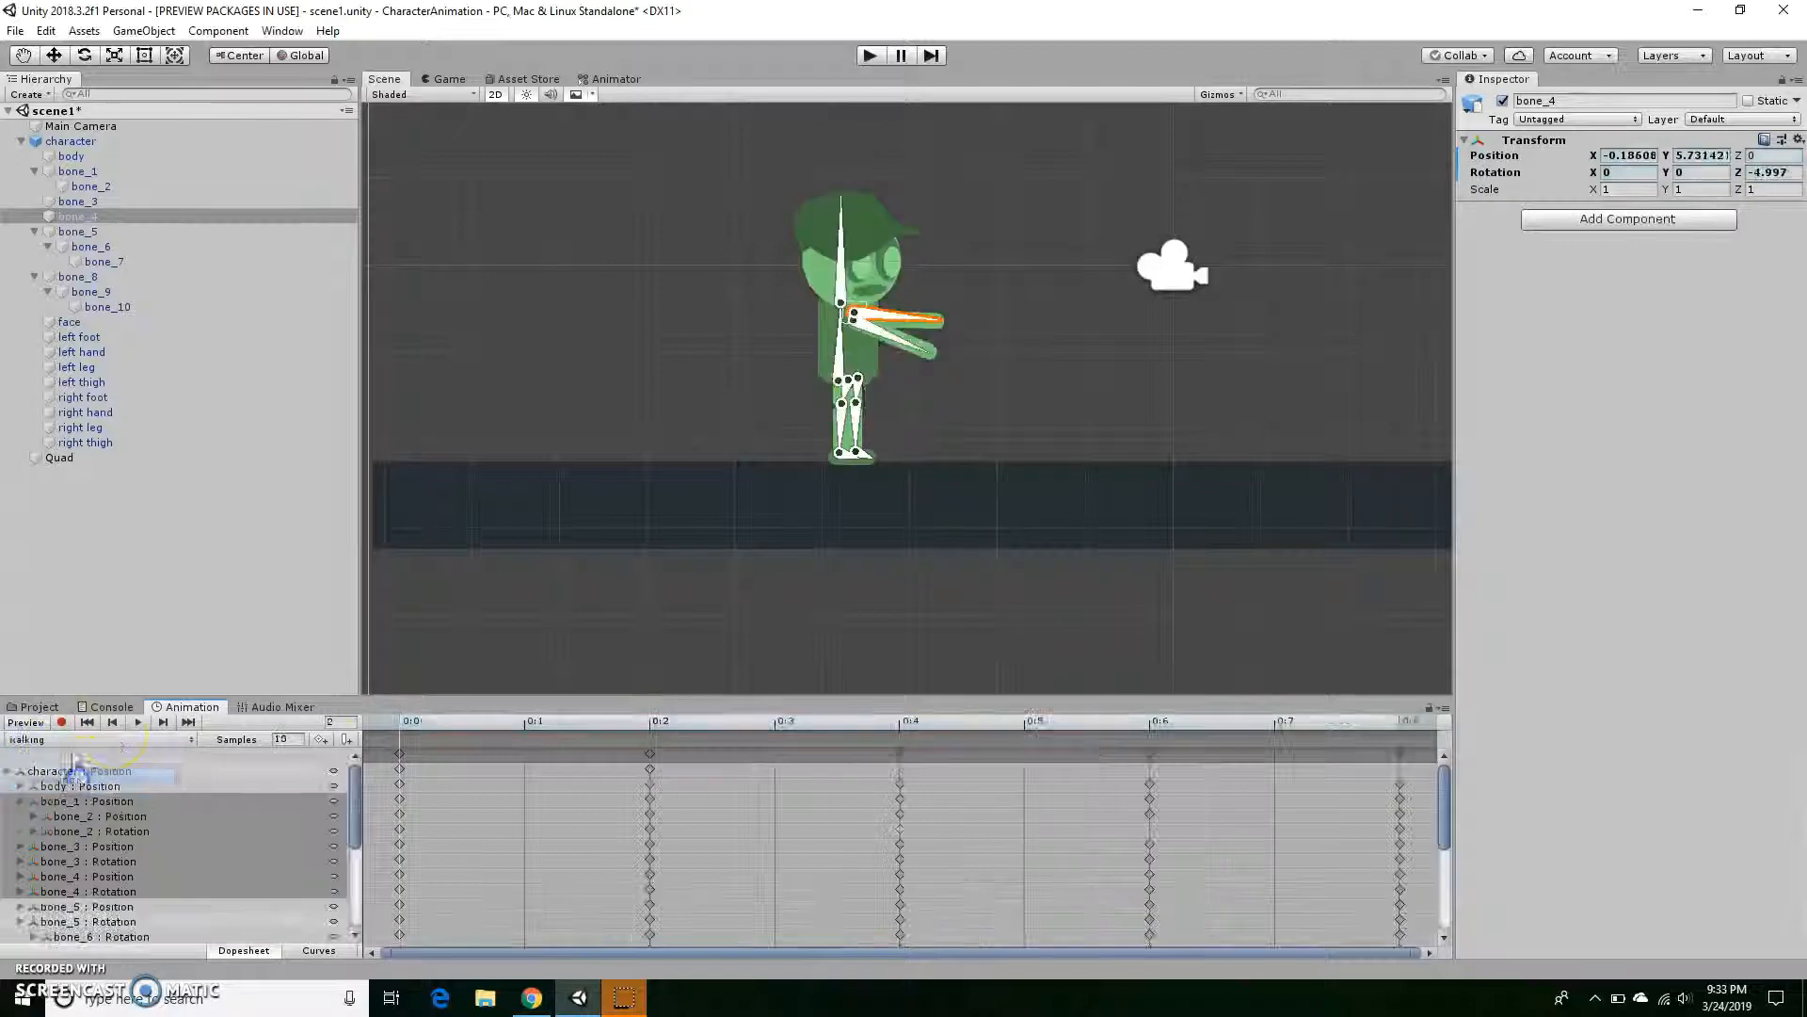
click(144, 724)
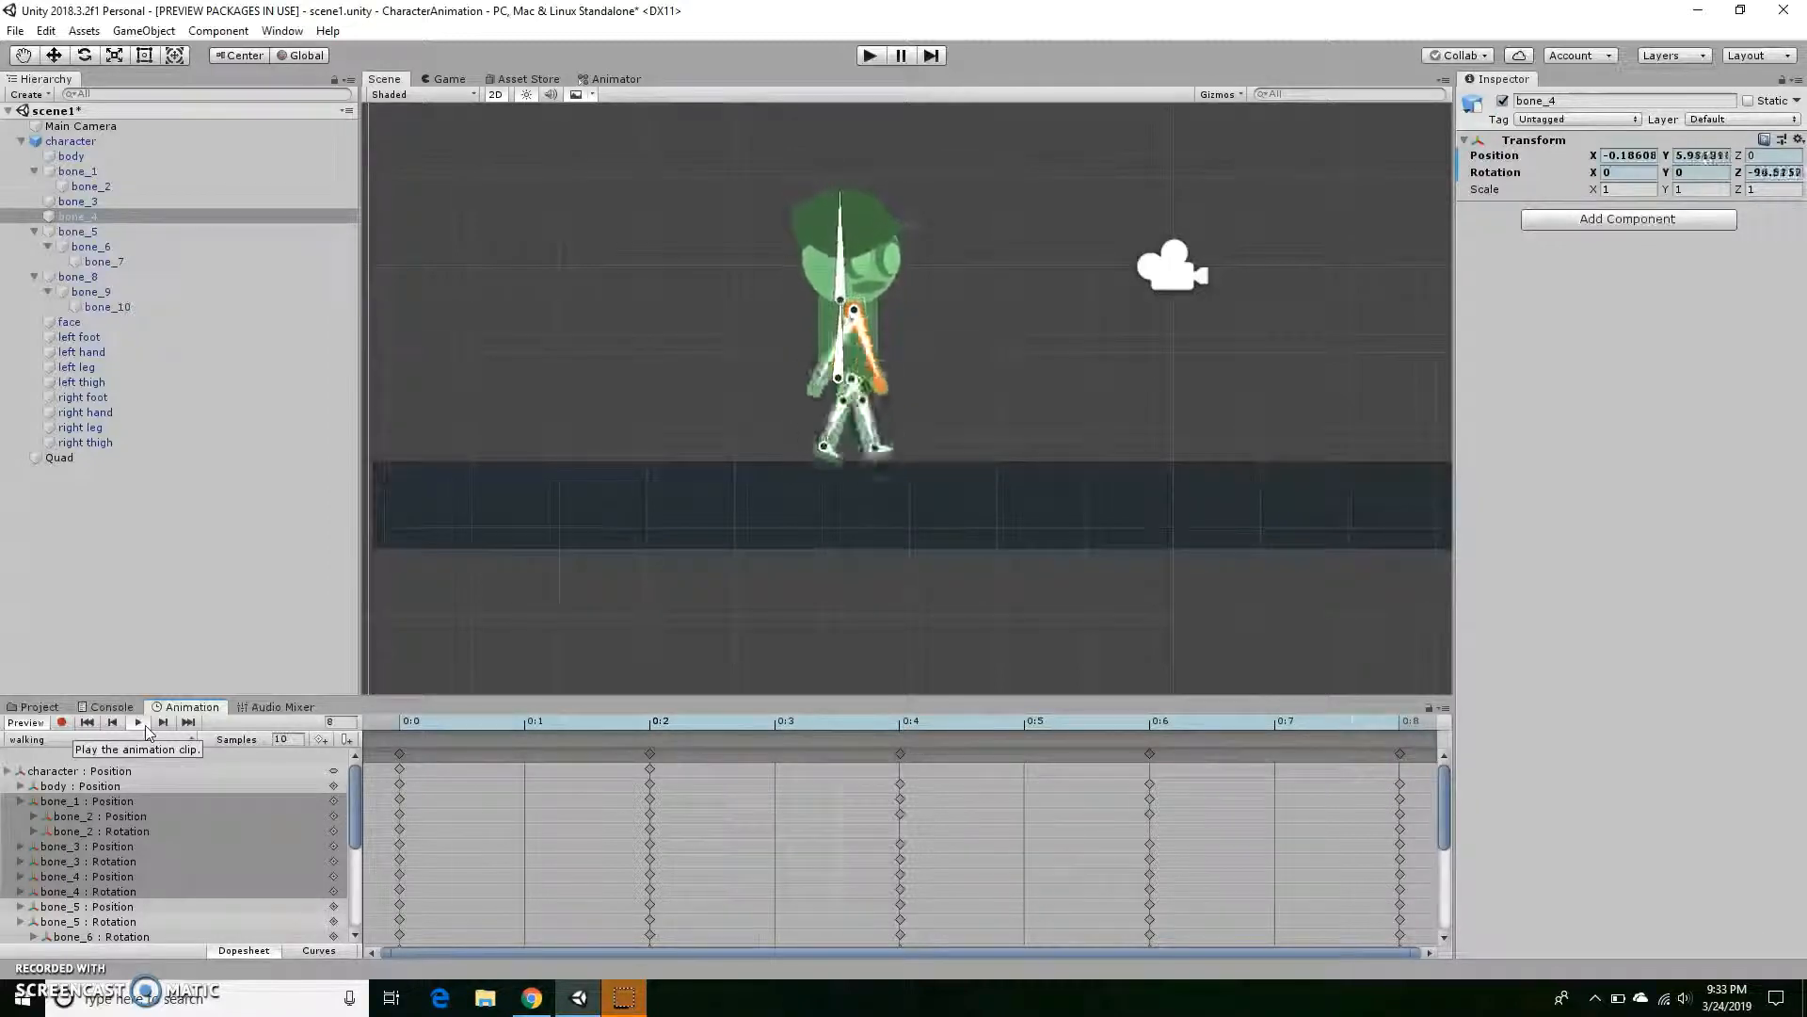
click(138, 722)
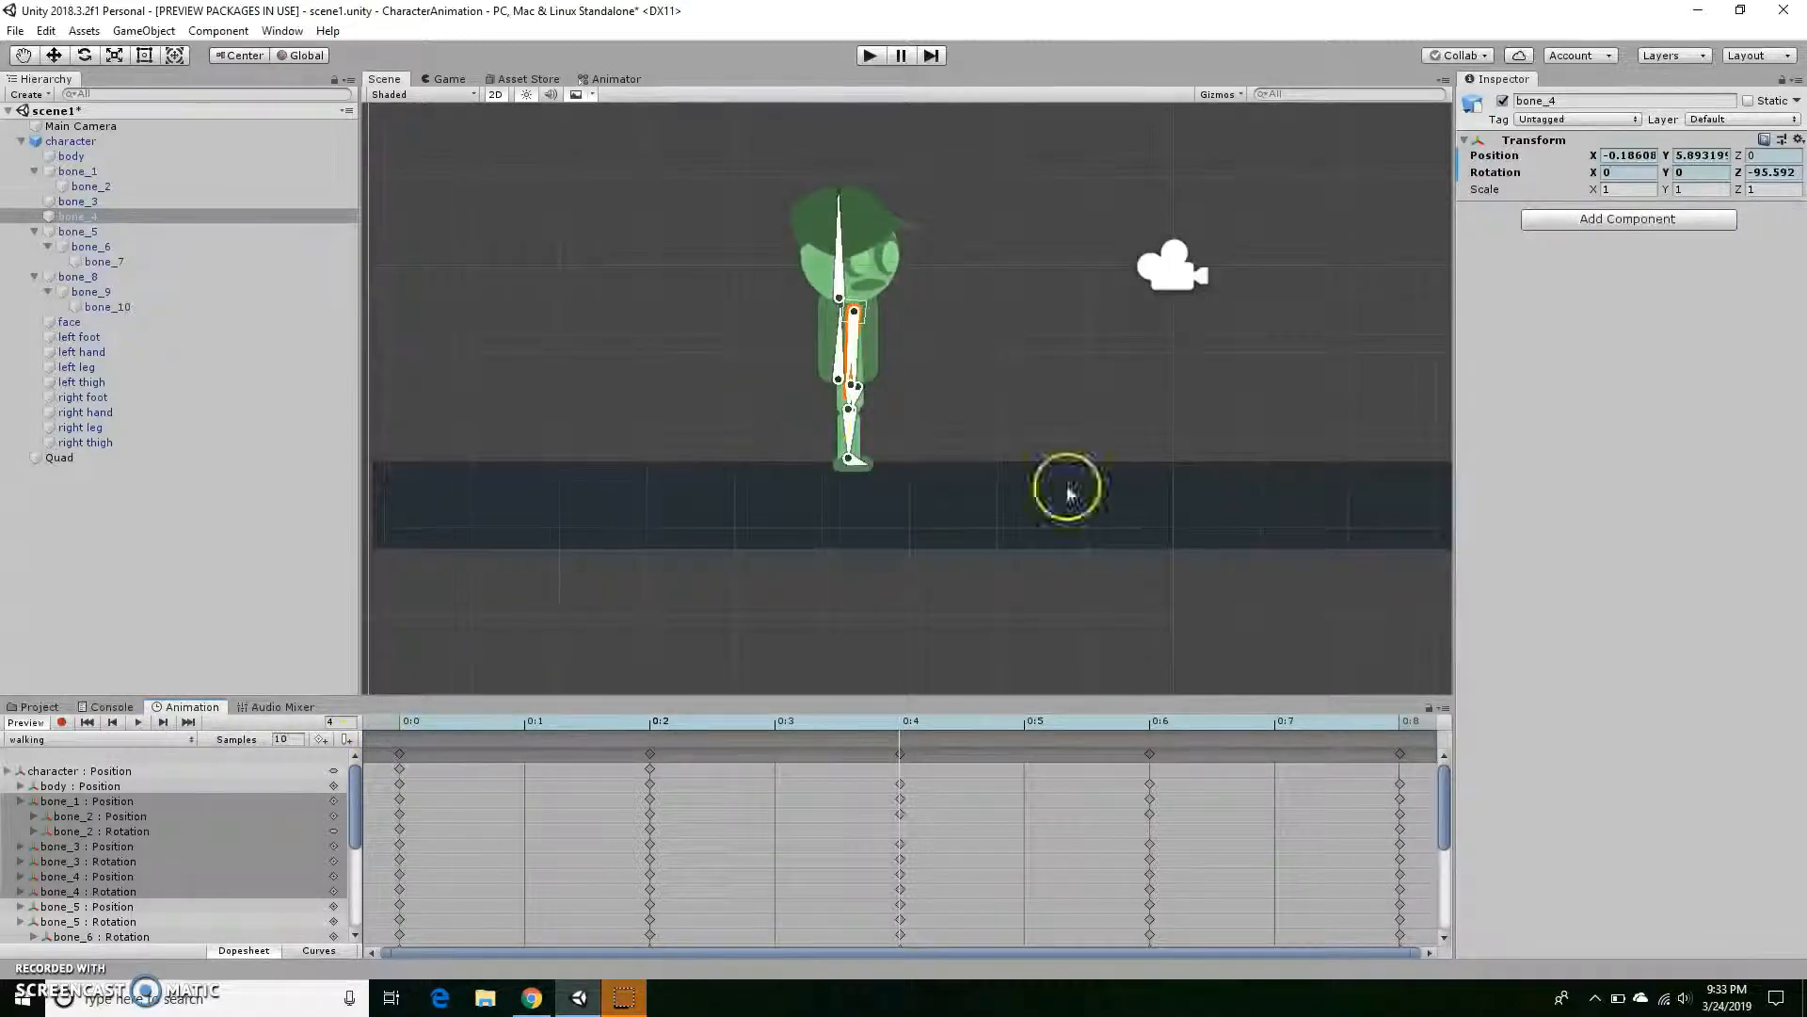
Create a new animation clip named jump in the Animations folder.
click(103, 741)
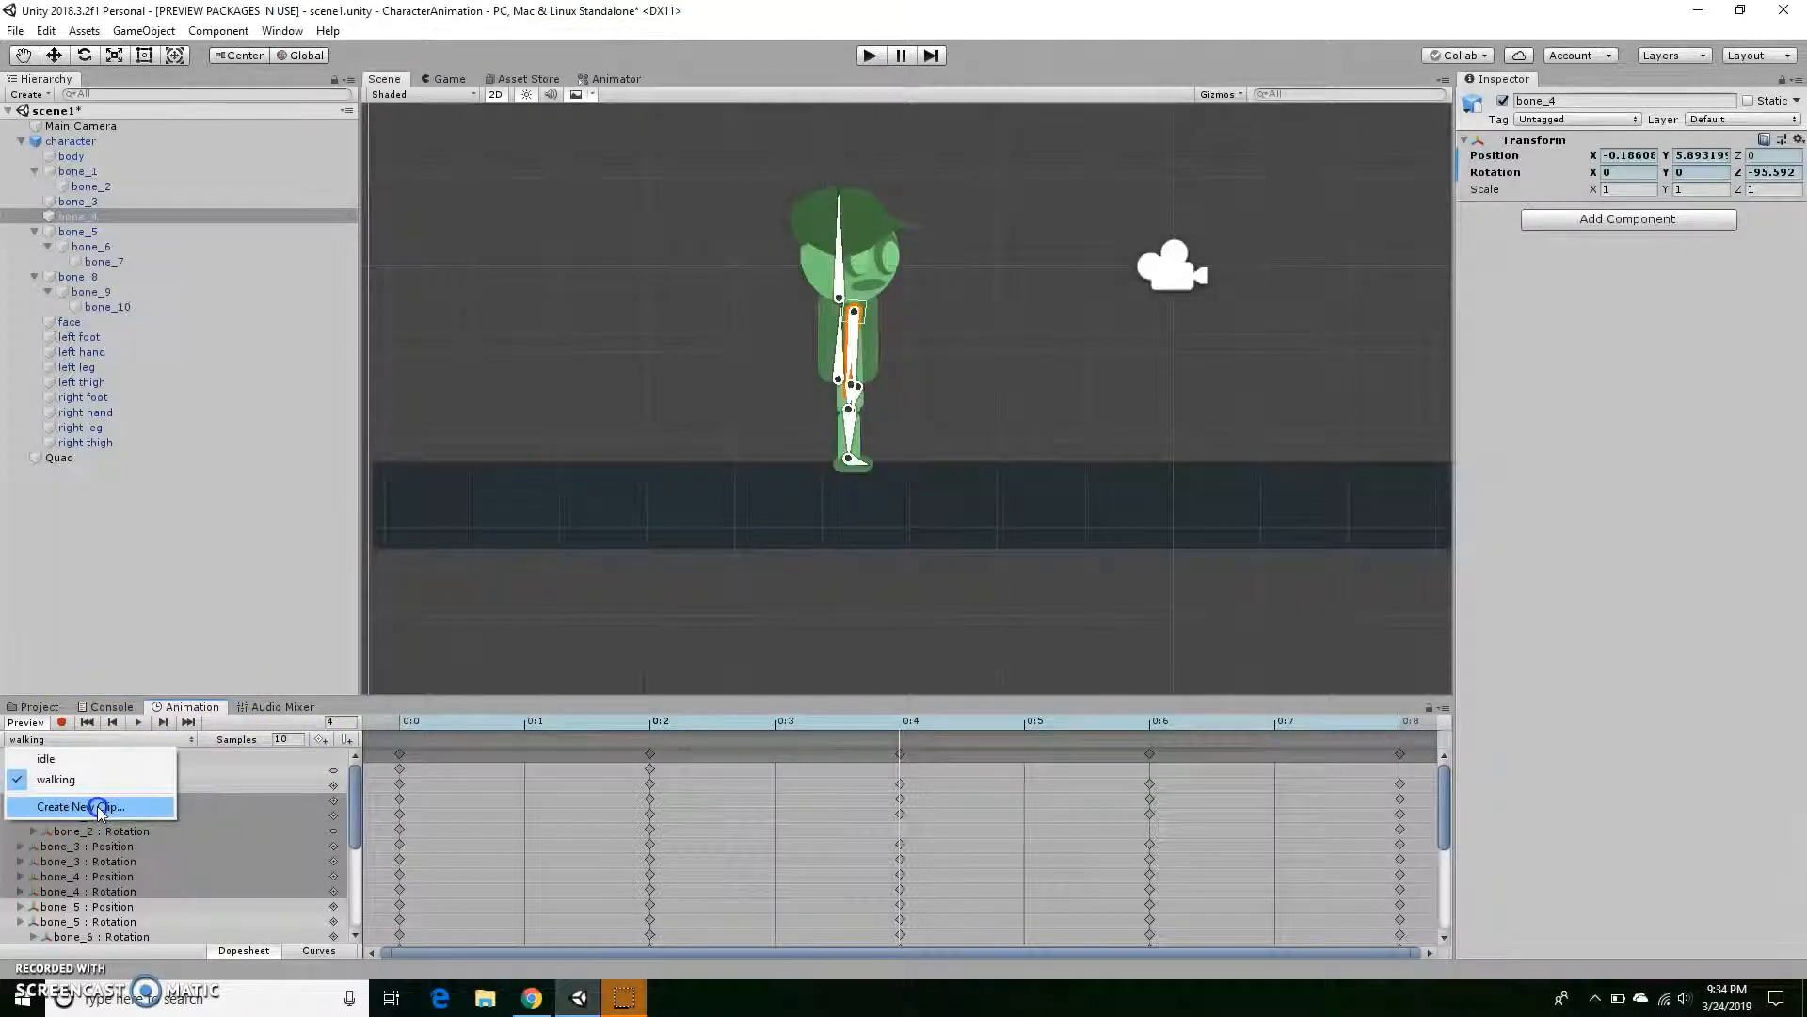
click(85, 807)
text(jum)
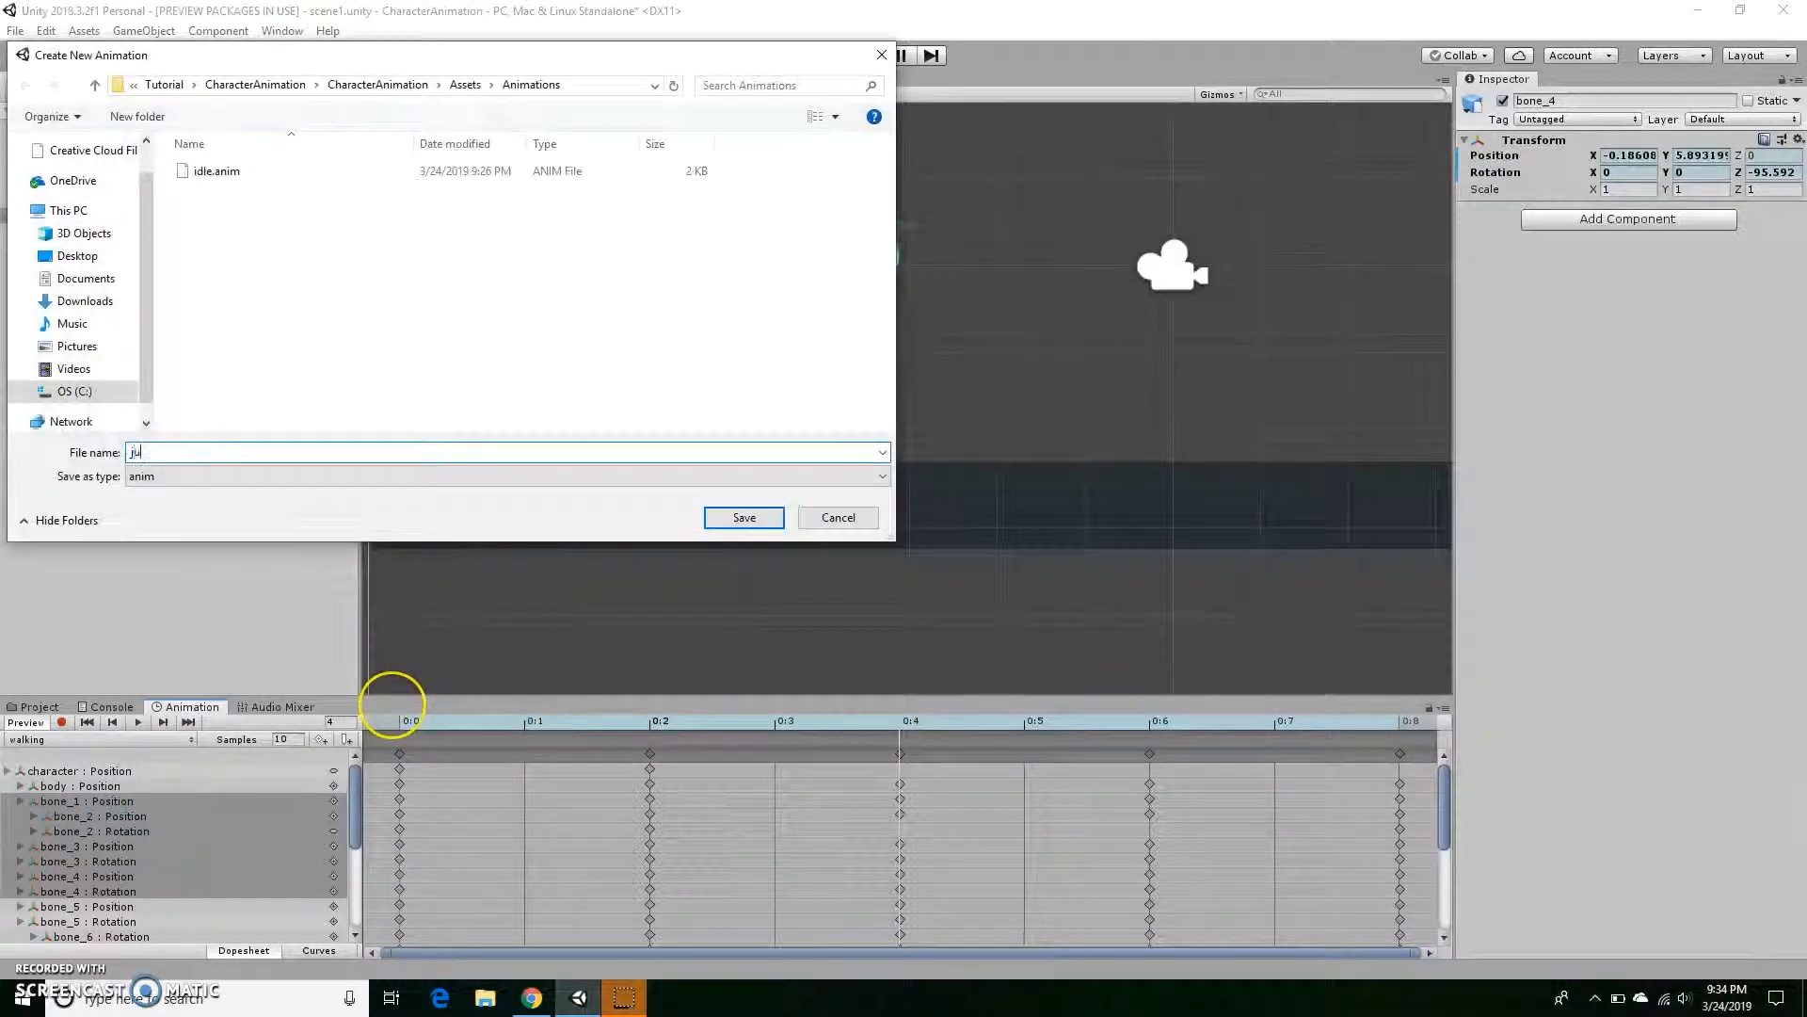
text(p)
key(Return)
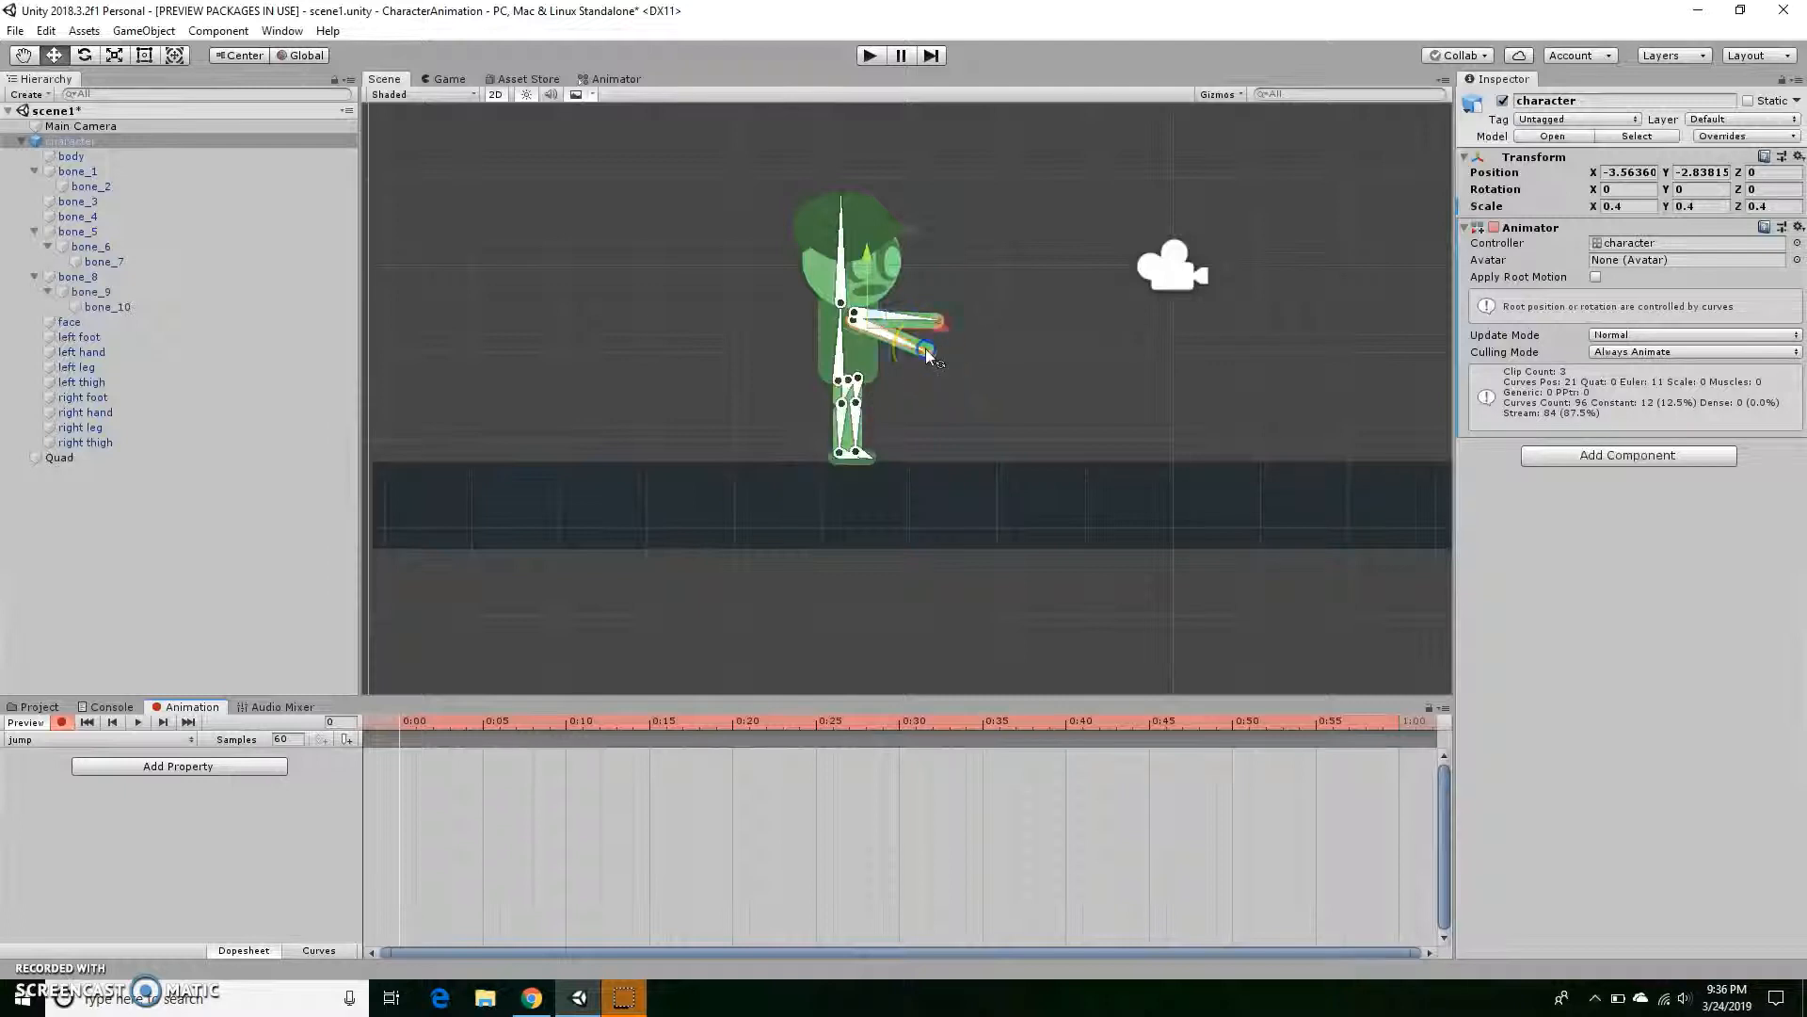
At frame 0 of the jump clip, swing arm bones bone_3 and bone_4 down, rotating bone_4 to about -78.8°.
drag(924, 348, 885, 386)
drag(937, 320, 868, 394)
click(426, 780)
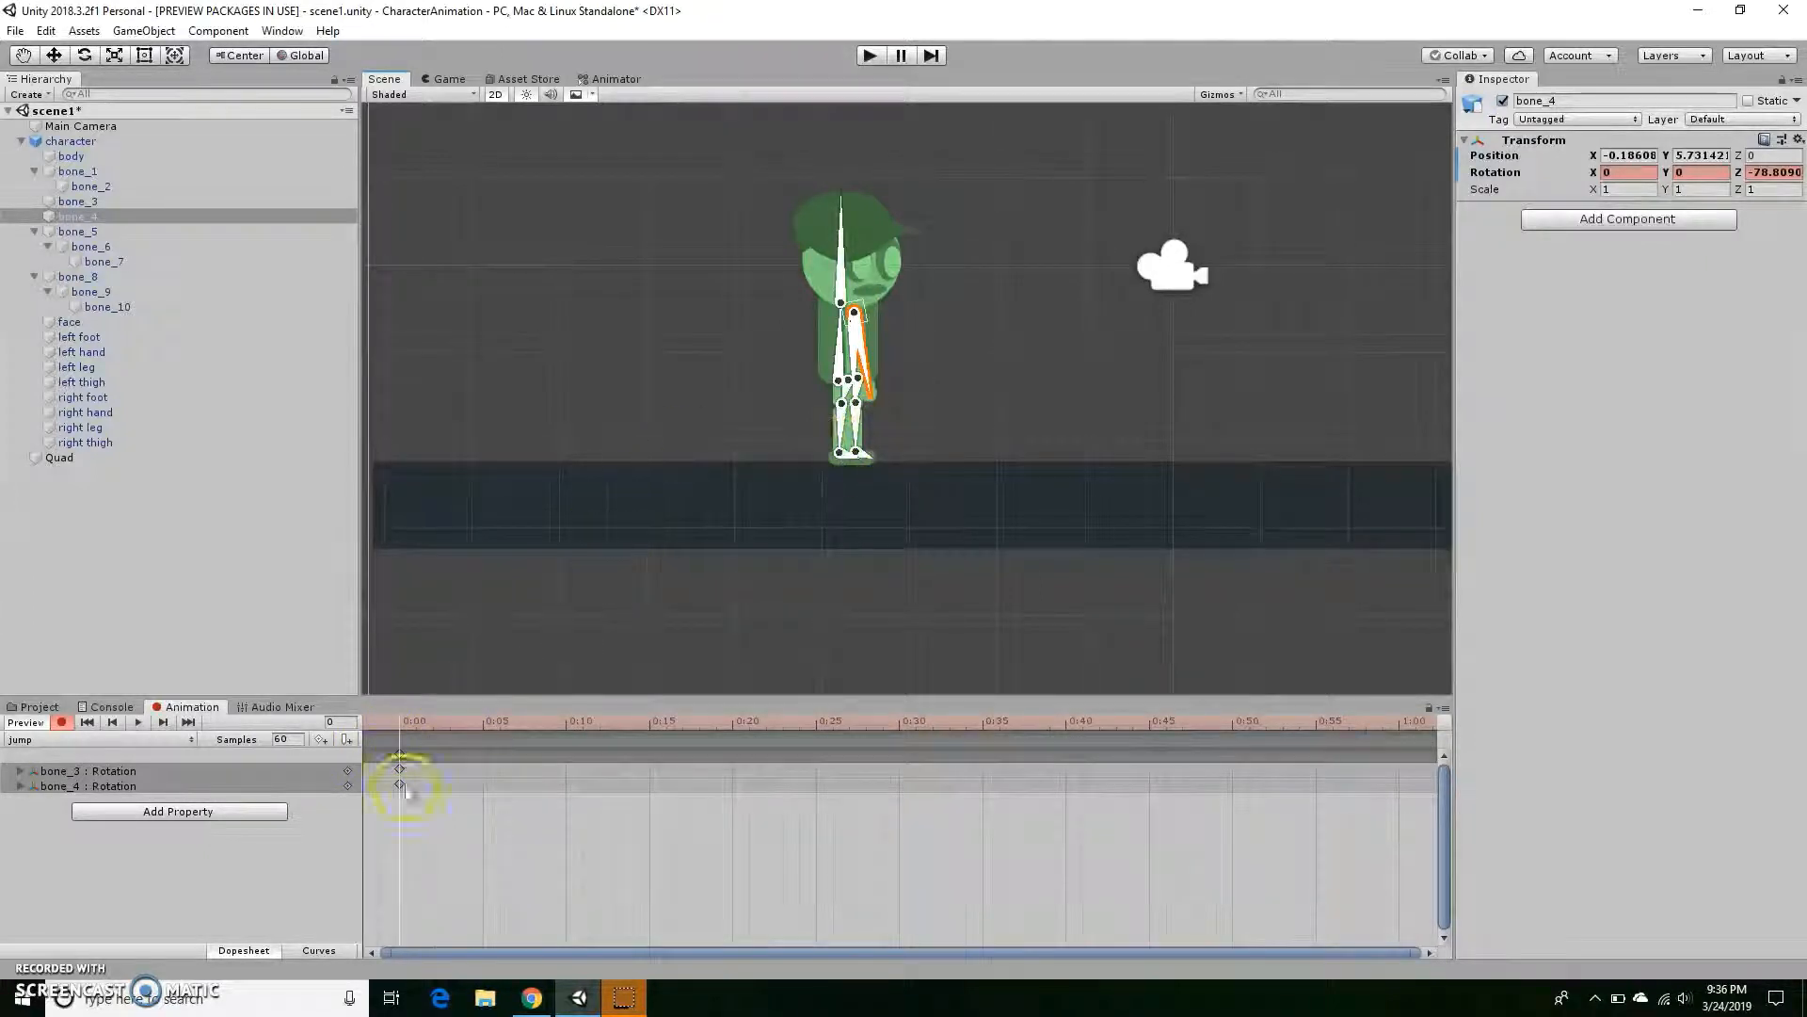
Bend lower leg bone_6 backward to about -15.4°, then try moving an arm bone and undo that move.
drag(838, 437, 819, 443)
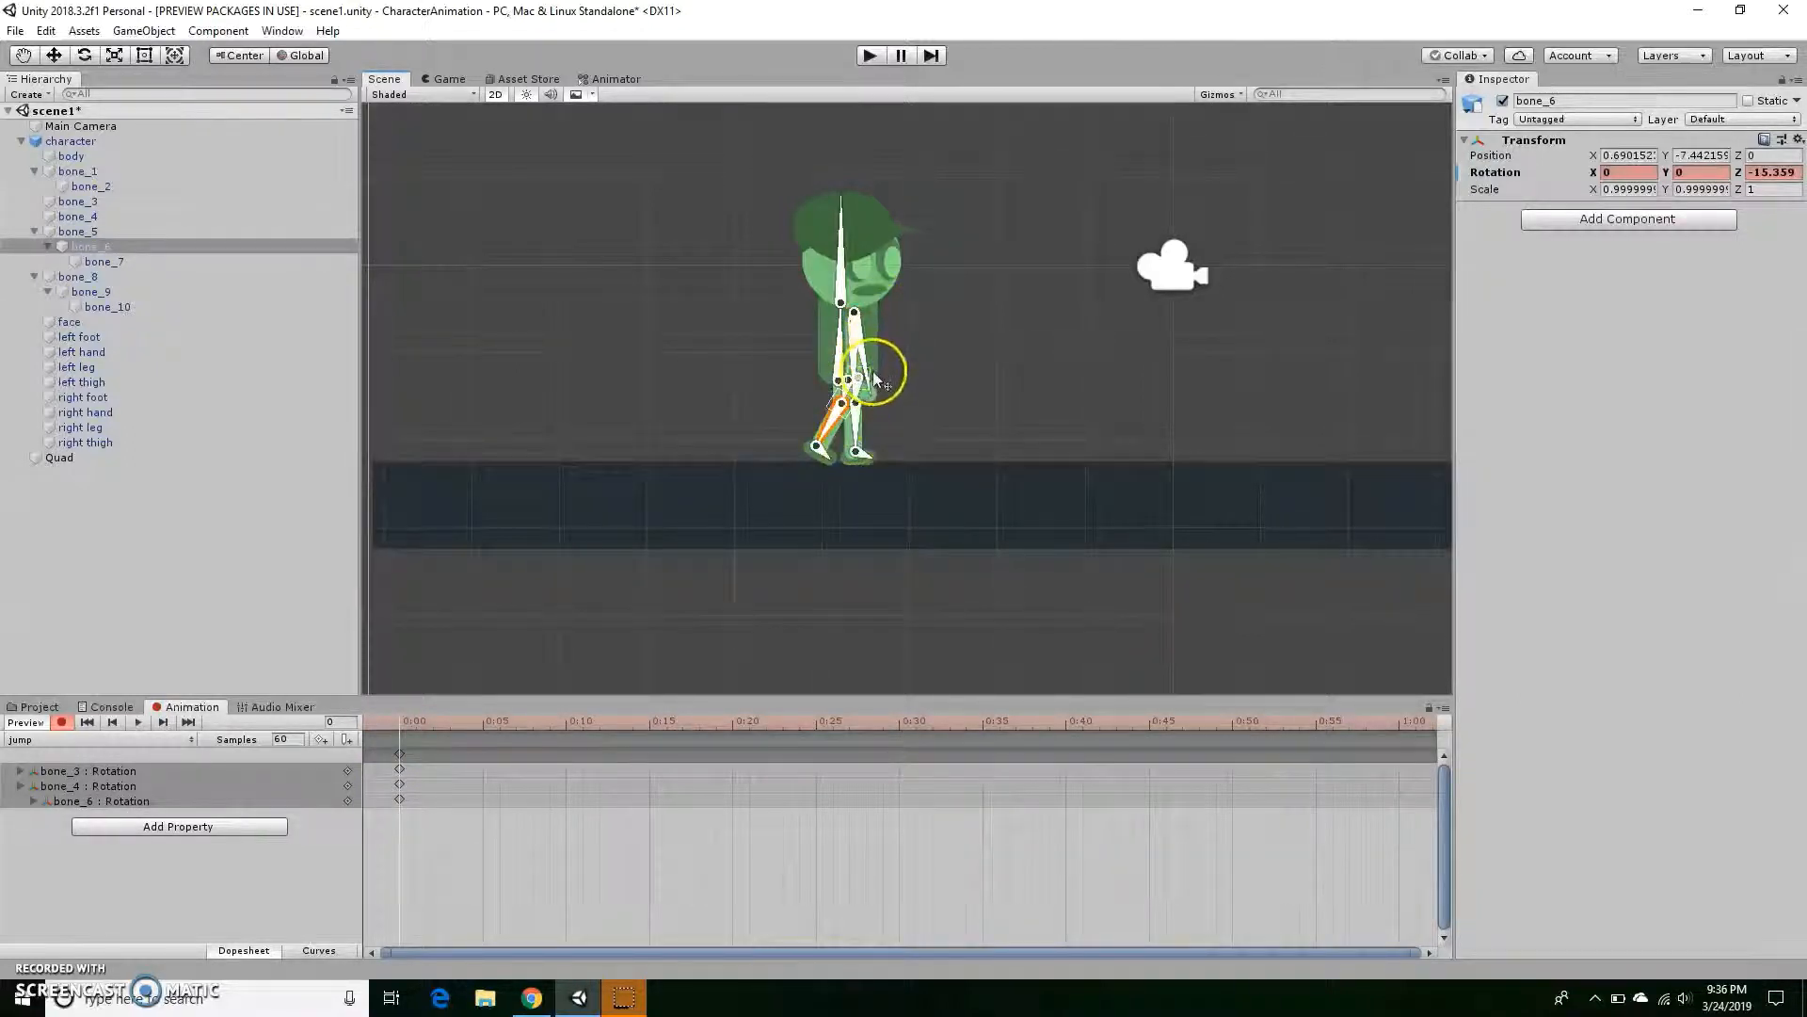
drag(875, 379, 911, 369)
key(ctrl+z)
key(ctrl+z)
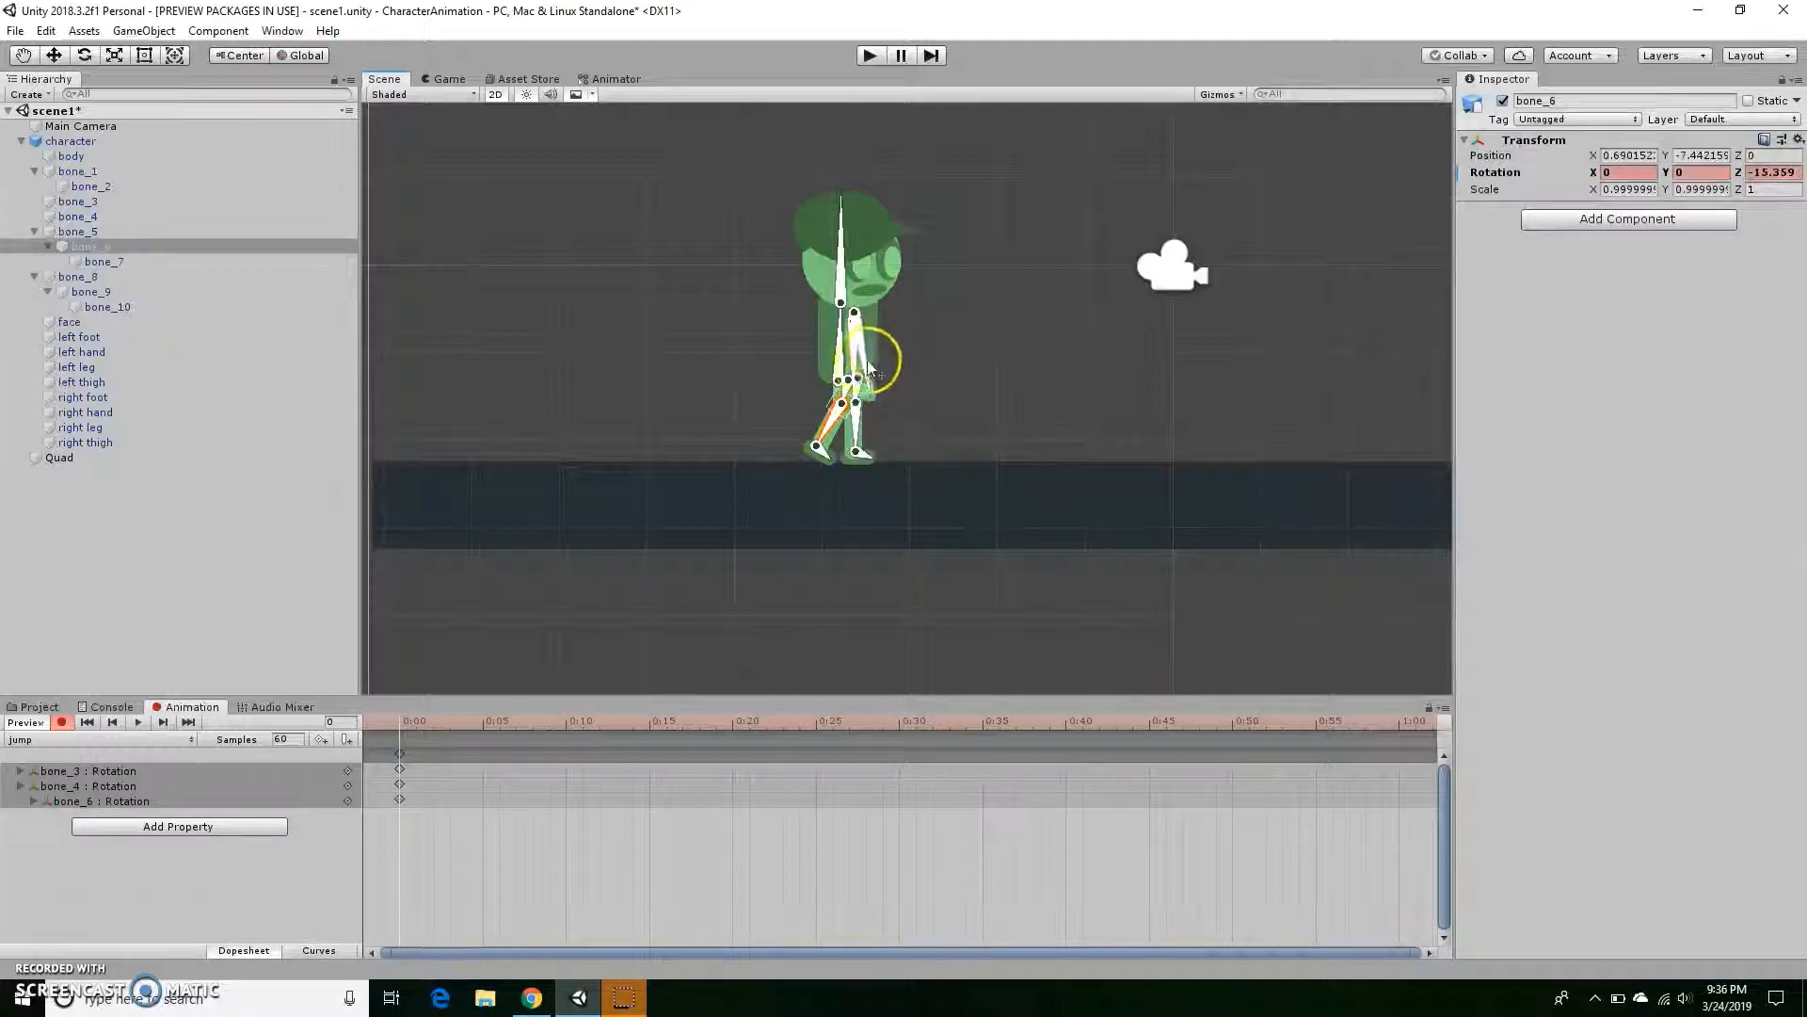
Raise both arms in front of the character at frame 0, with bone_3 angled up higher than bone_4.
mouse_move(870, 345)
mouse_down()
mouse_move(902, 337)
mouse_move(894, 322)
mouse_up()
click(860, 353)
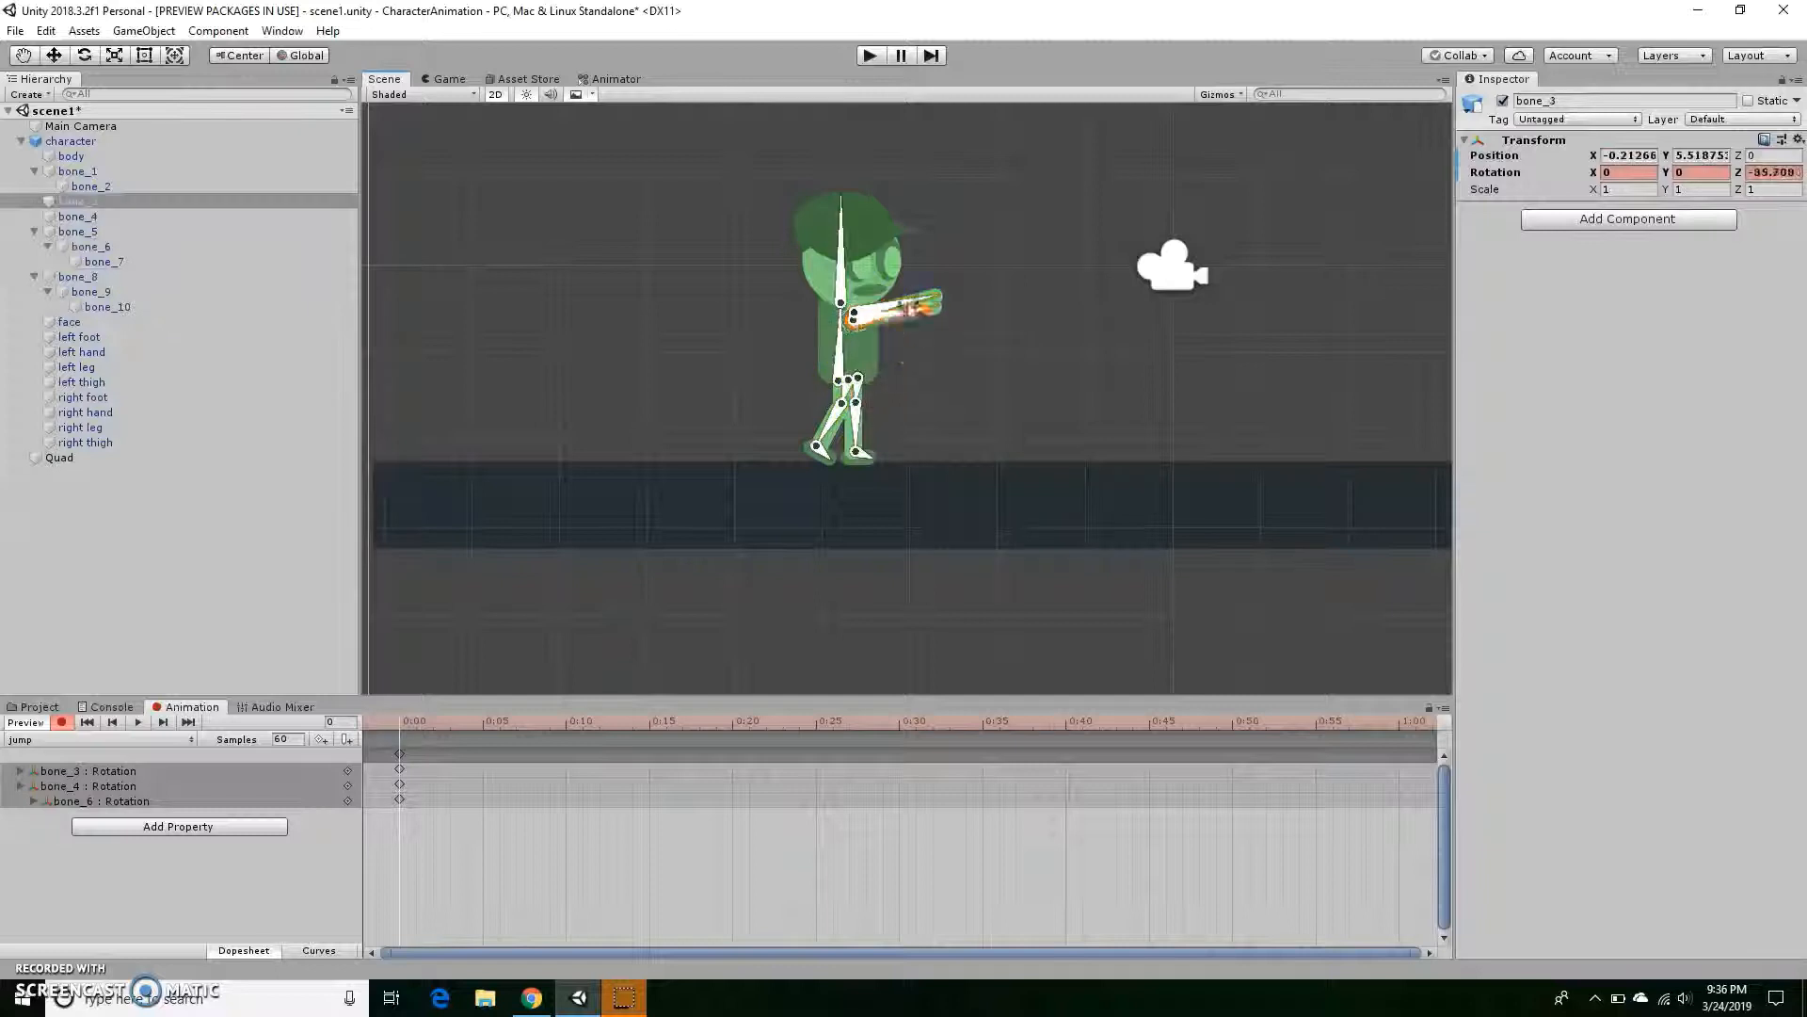
mouse_move(908, 256)
mouse_down()
mouse_move(851, 171)
mouse_move(889, 231)
mouse_up()
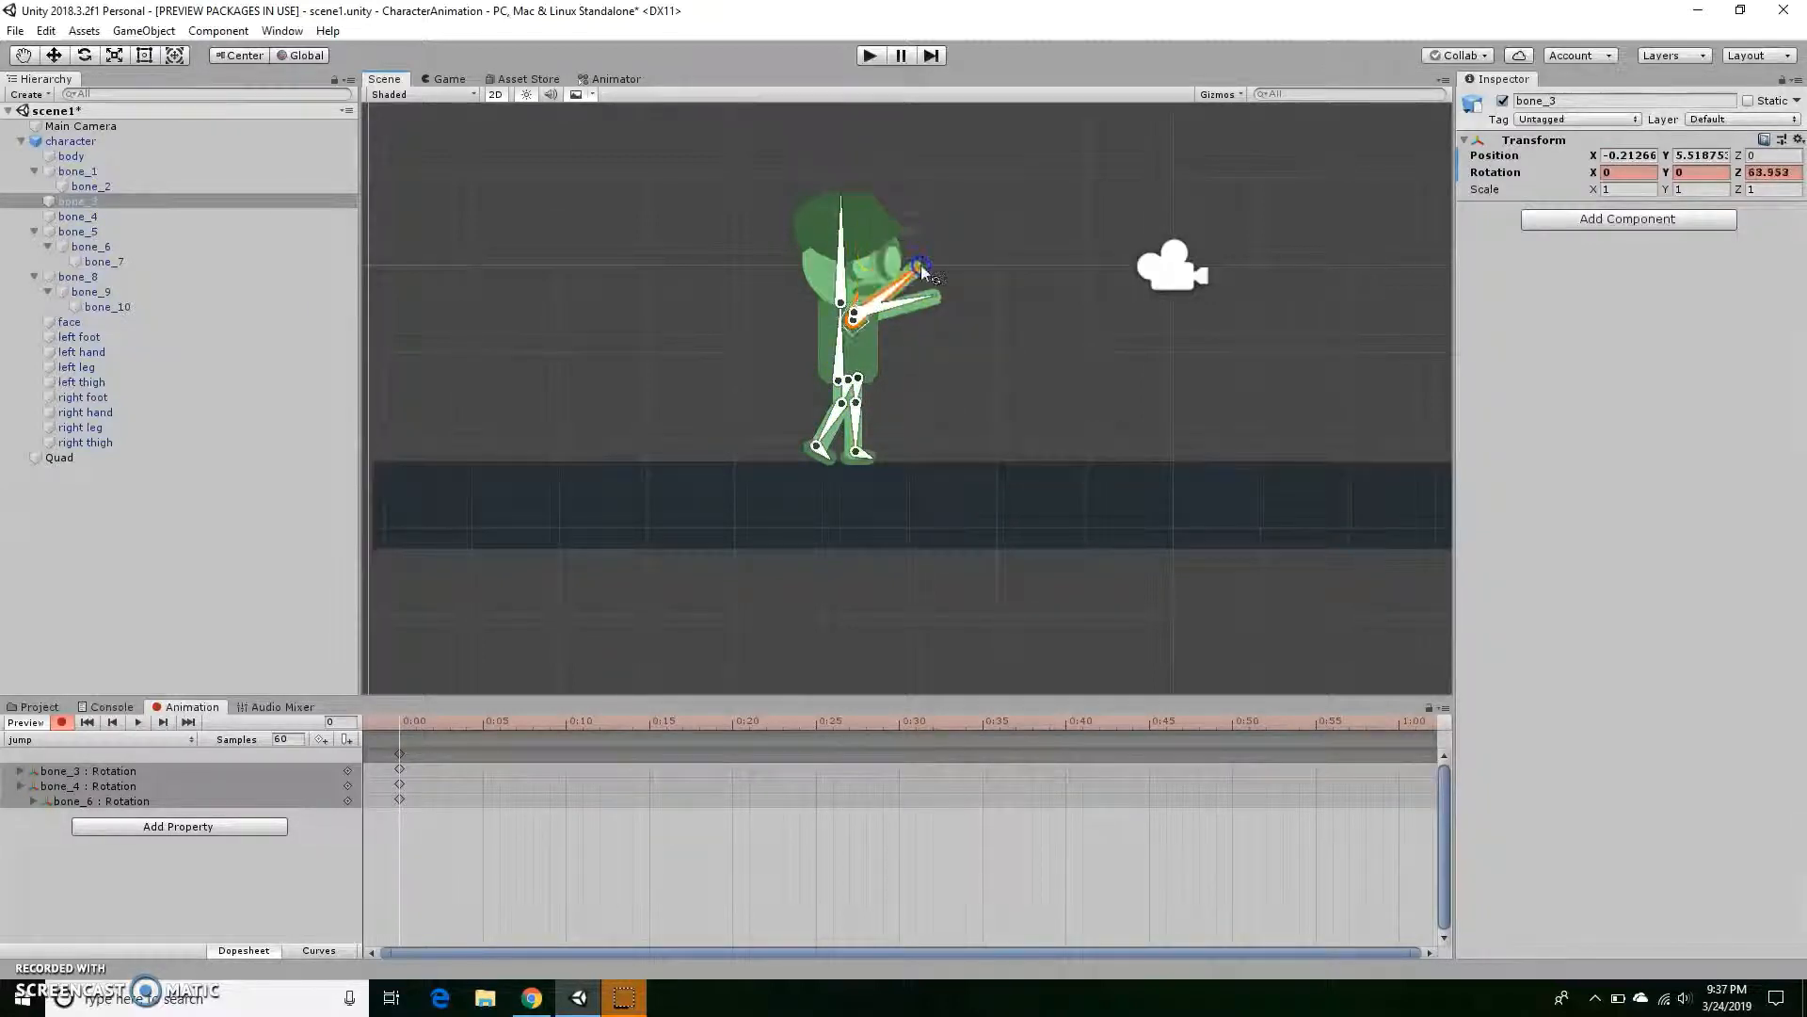
Bend both lower legs backward into a jump pose, rotating bone_6 to about -51.5°, and stop keyframe recording.
click(830, 426)
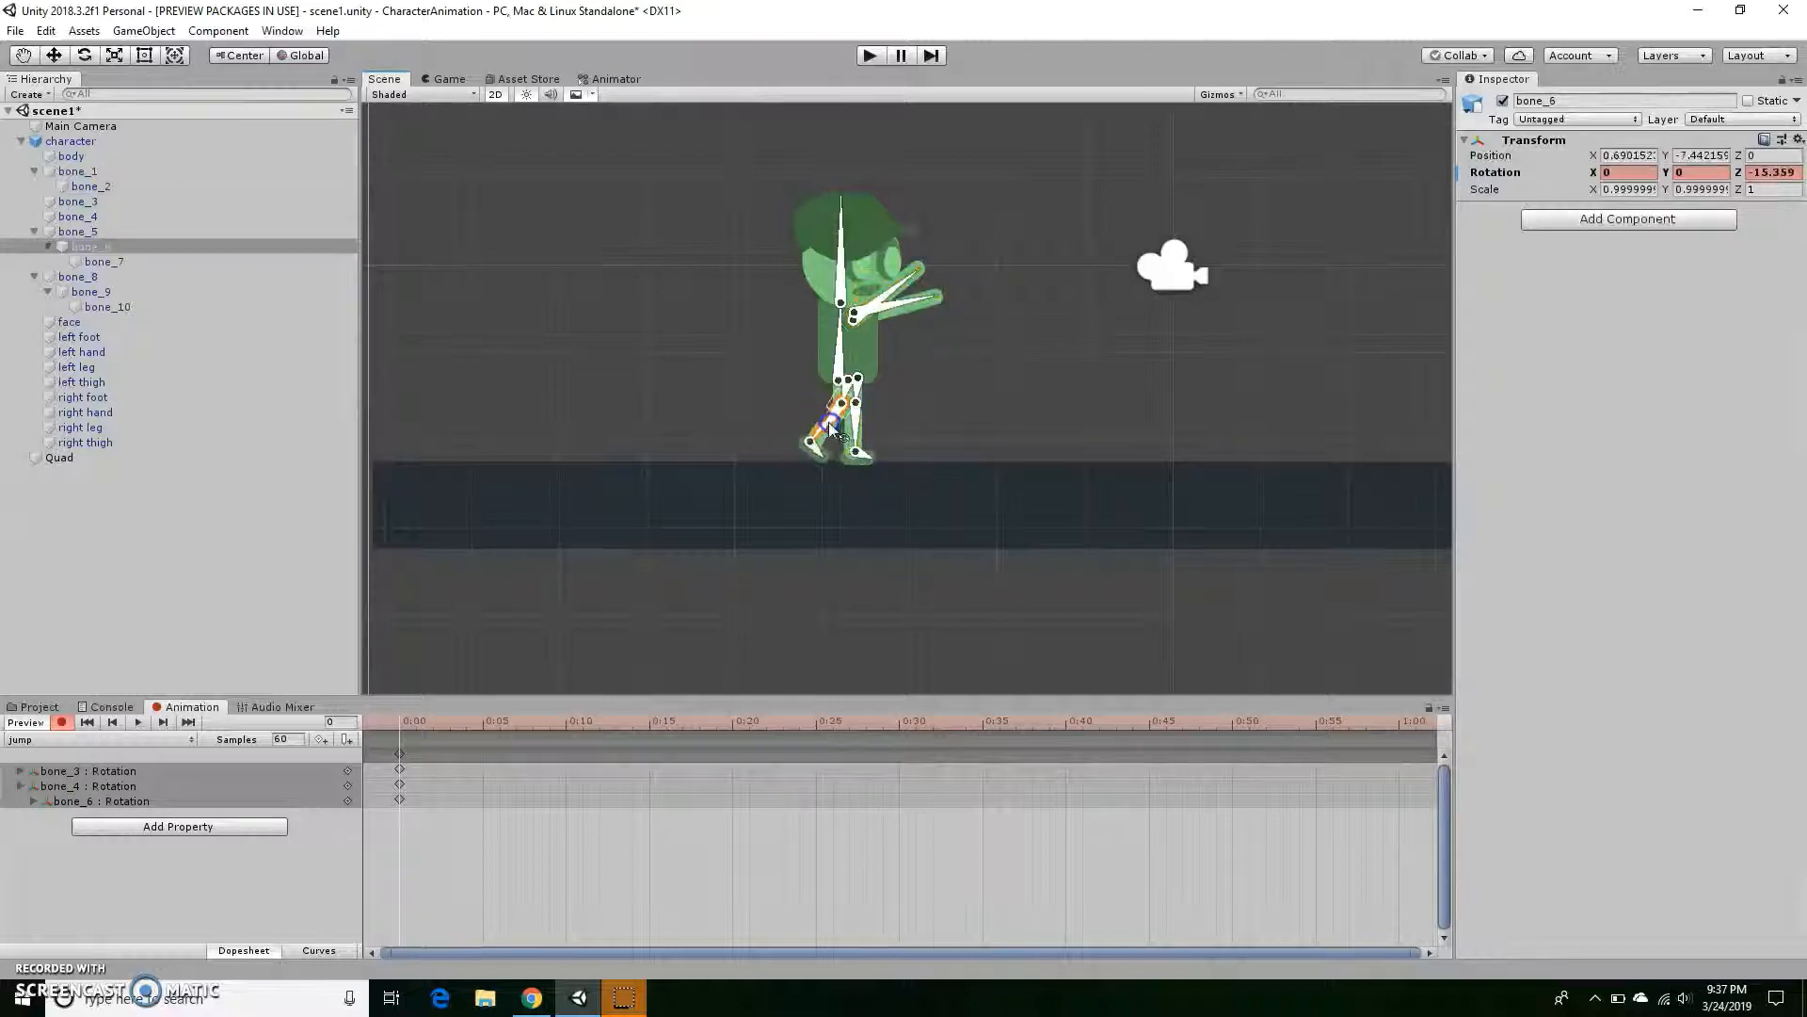
drag(829, 425, 895, 499)
key(ctrl+z)
key(ctrl+z)
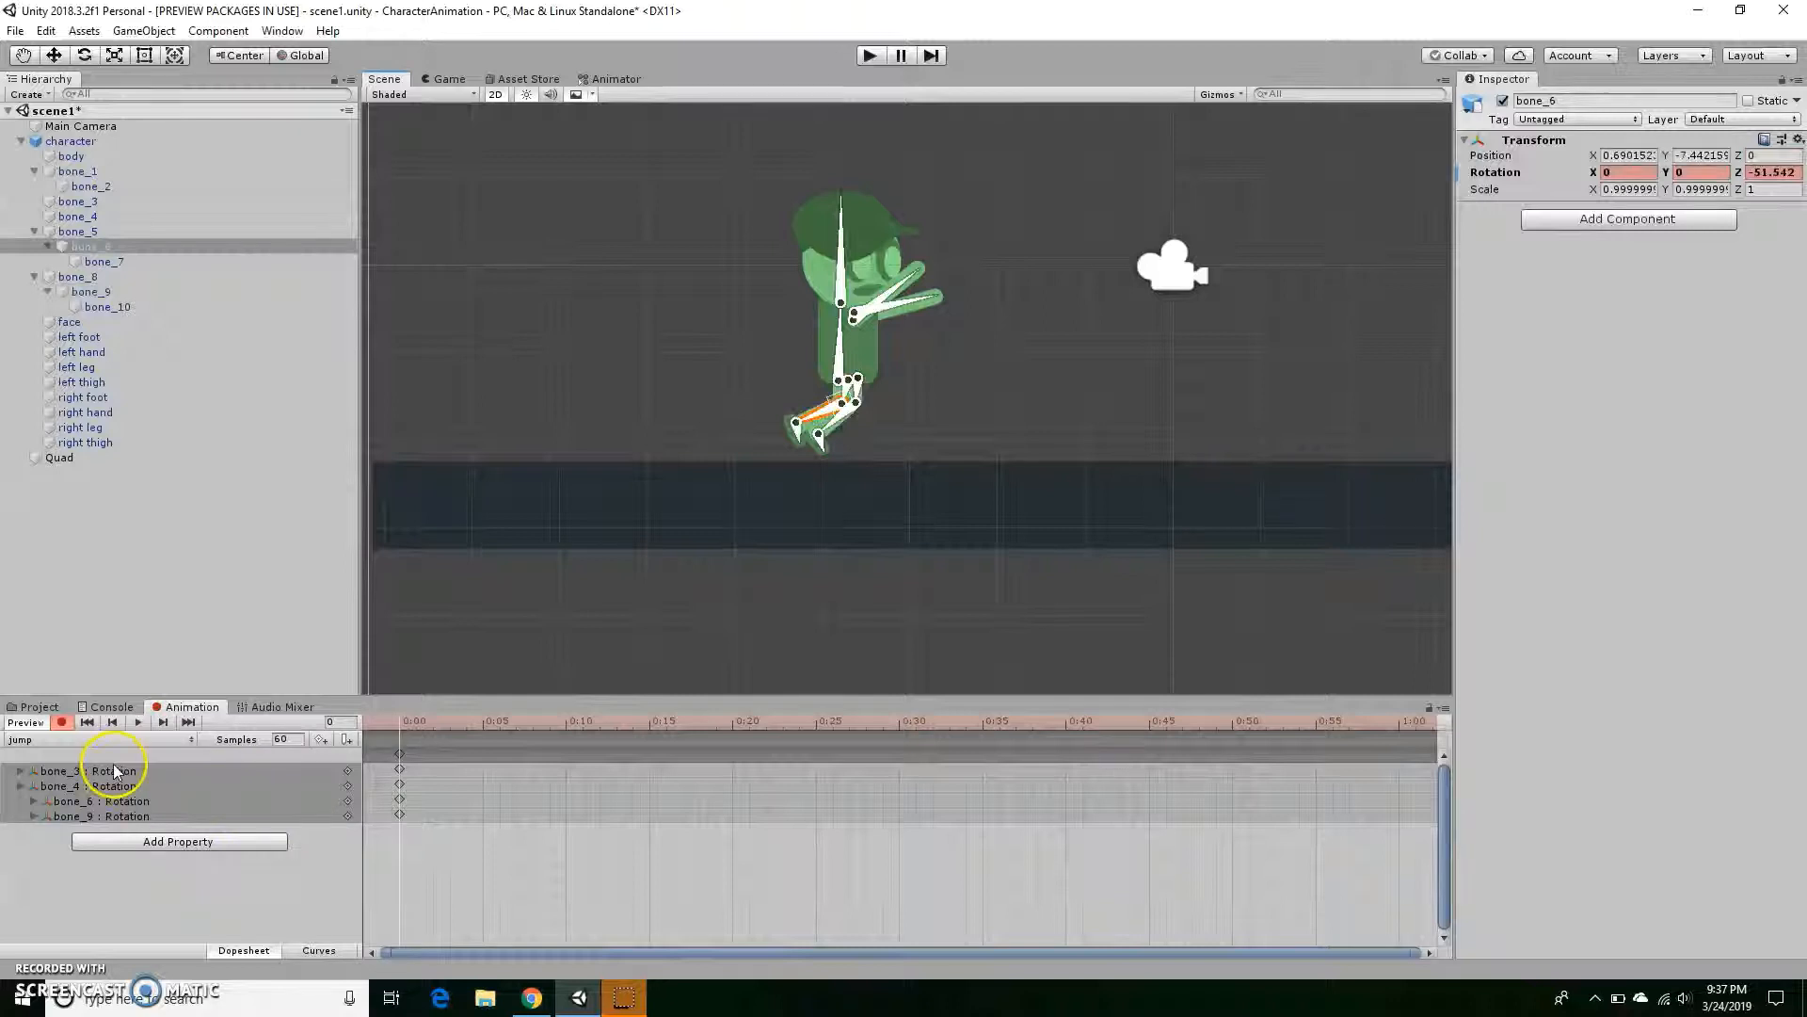
click(61, 722)
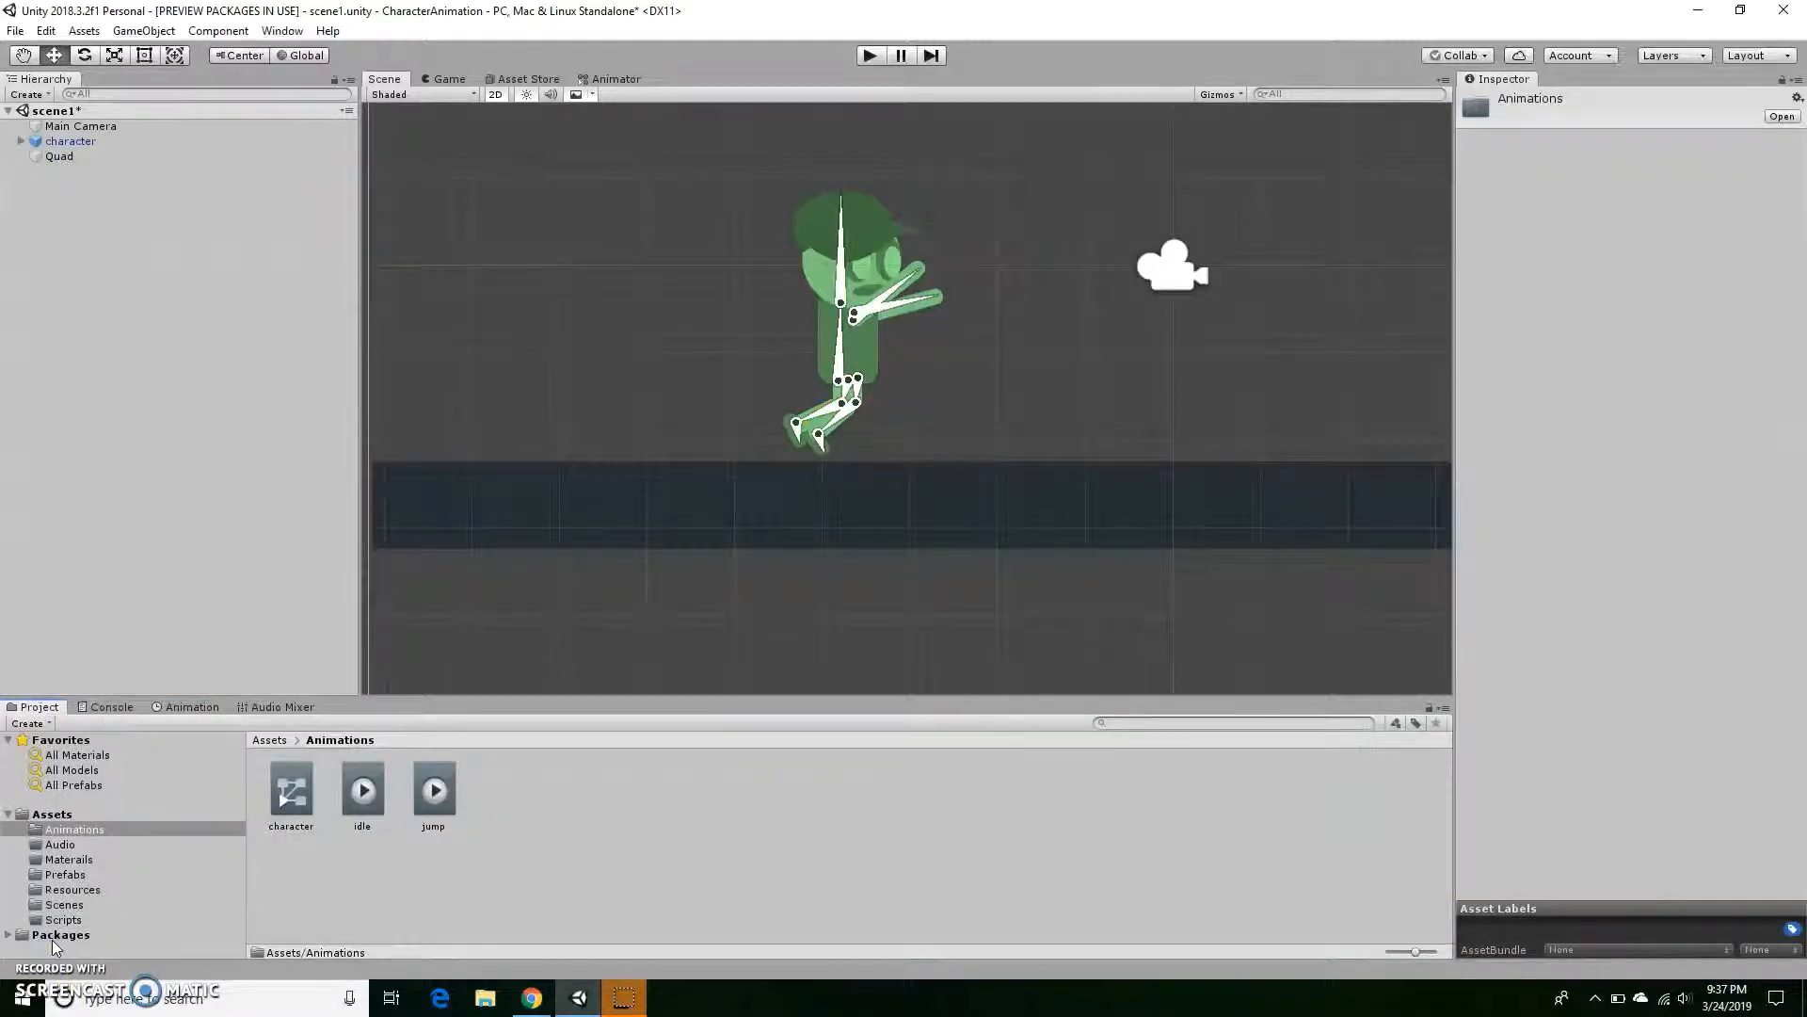
Assign the character animator controller from the Animations folder to the character object's Animator component.
click(64, 142)
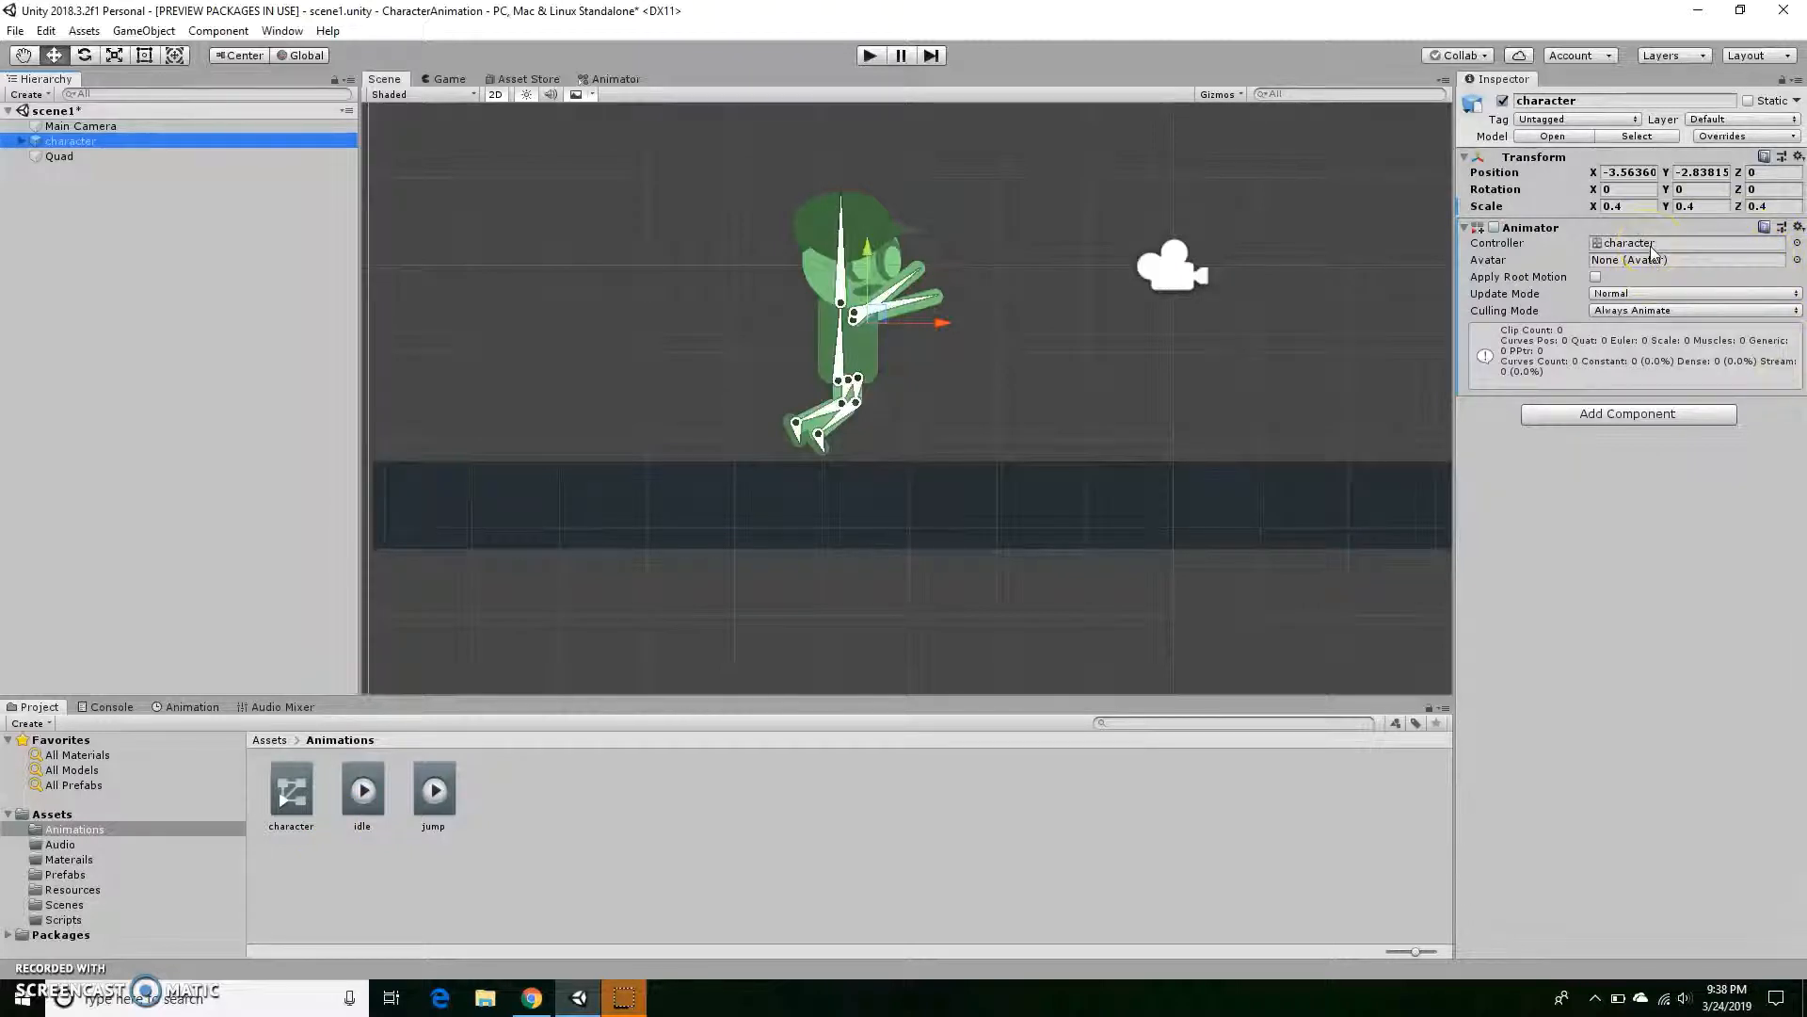
click(290, 808)
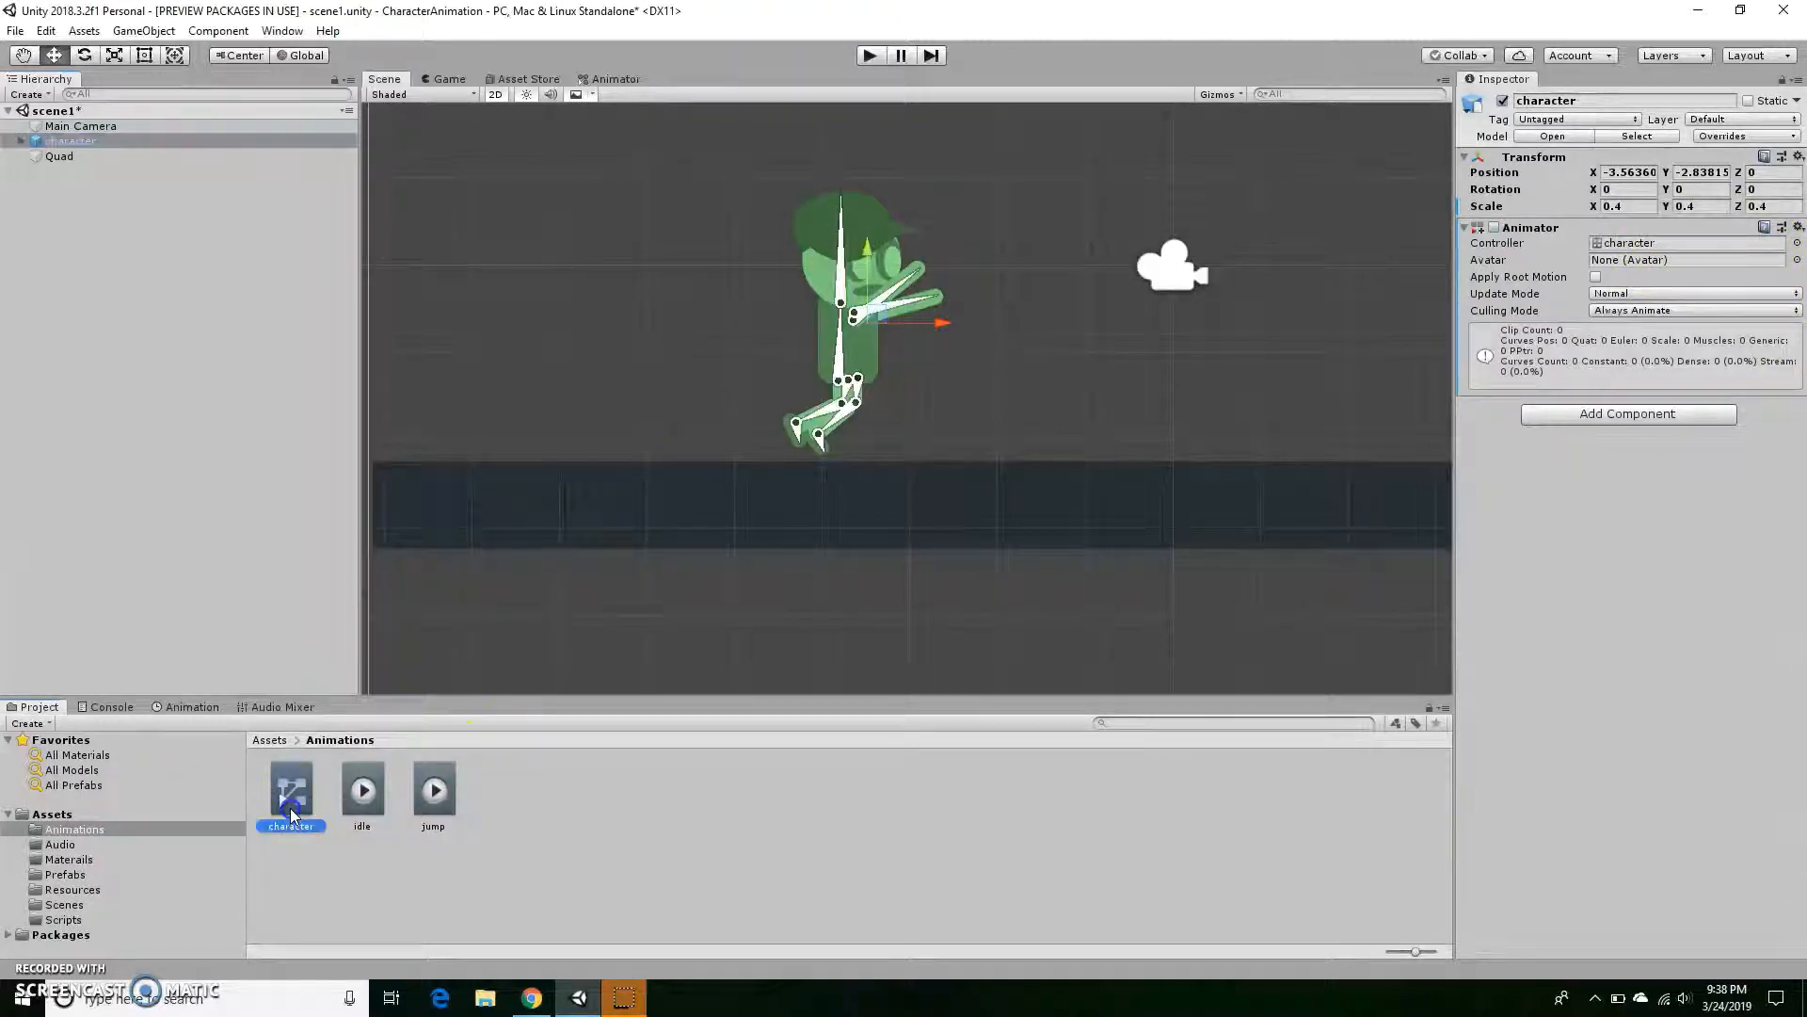
drag(289, 808, 1704, 247)
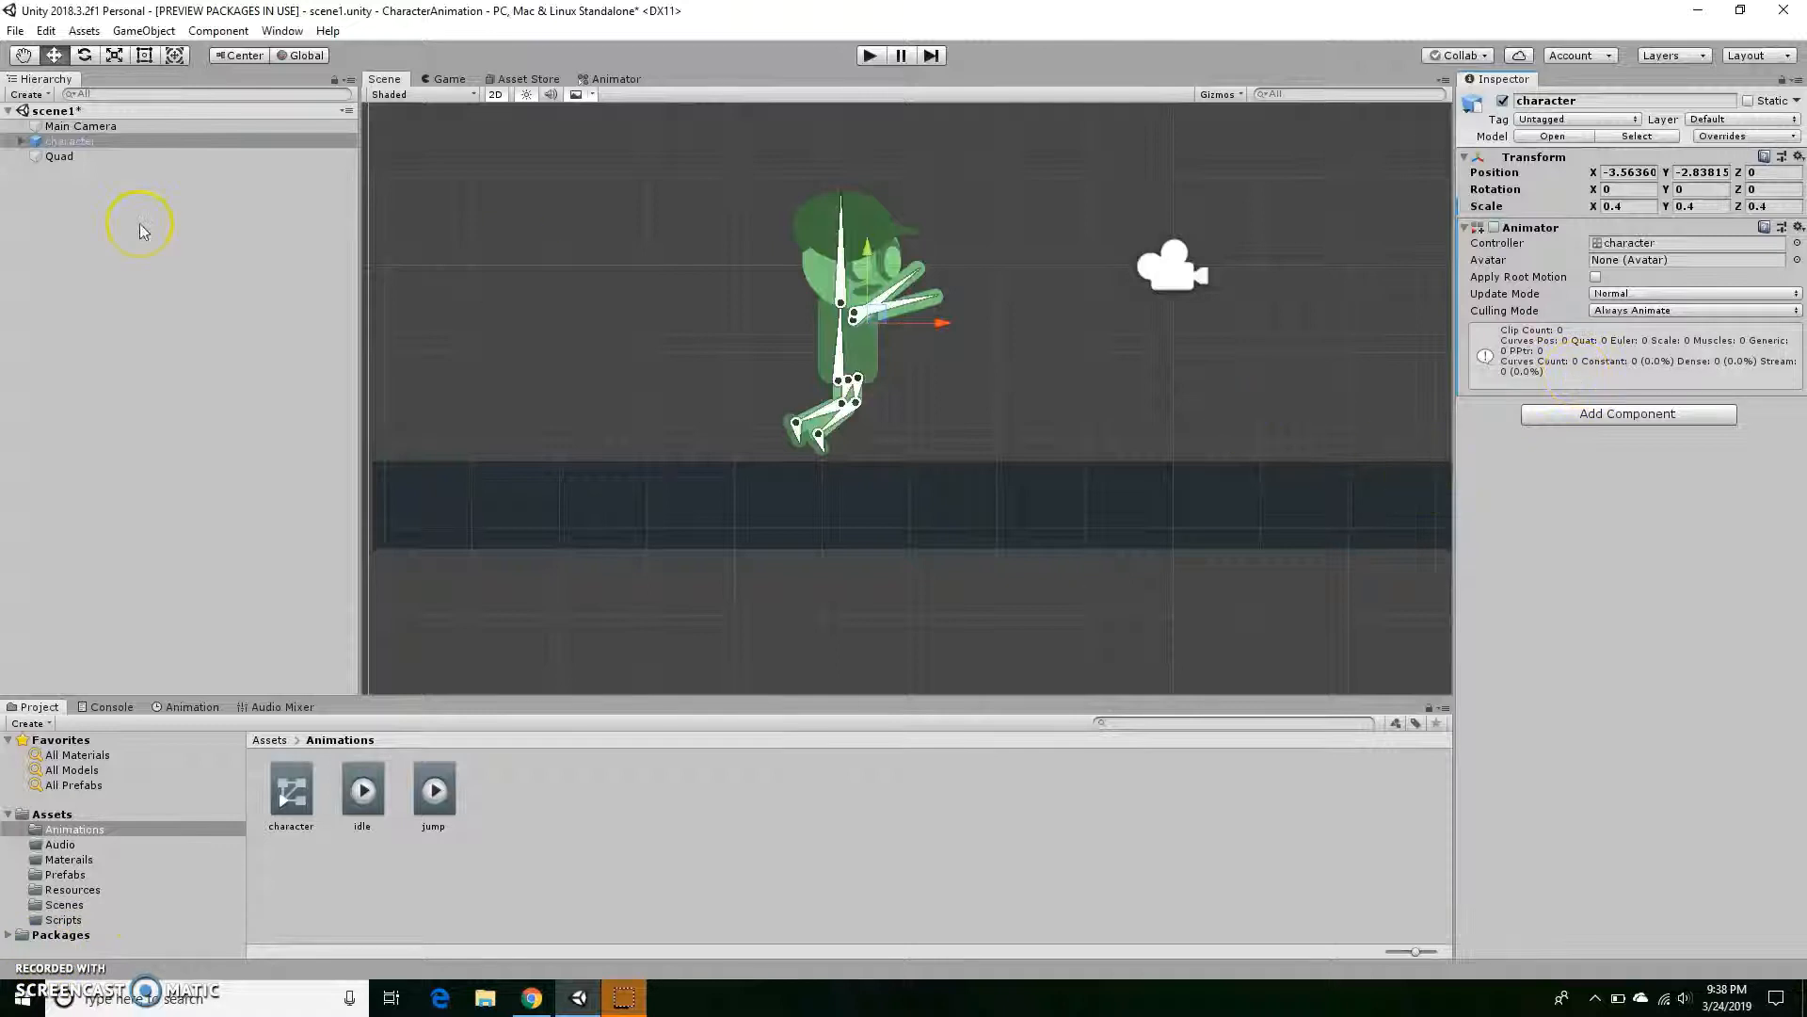
click(76, 142)
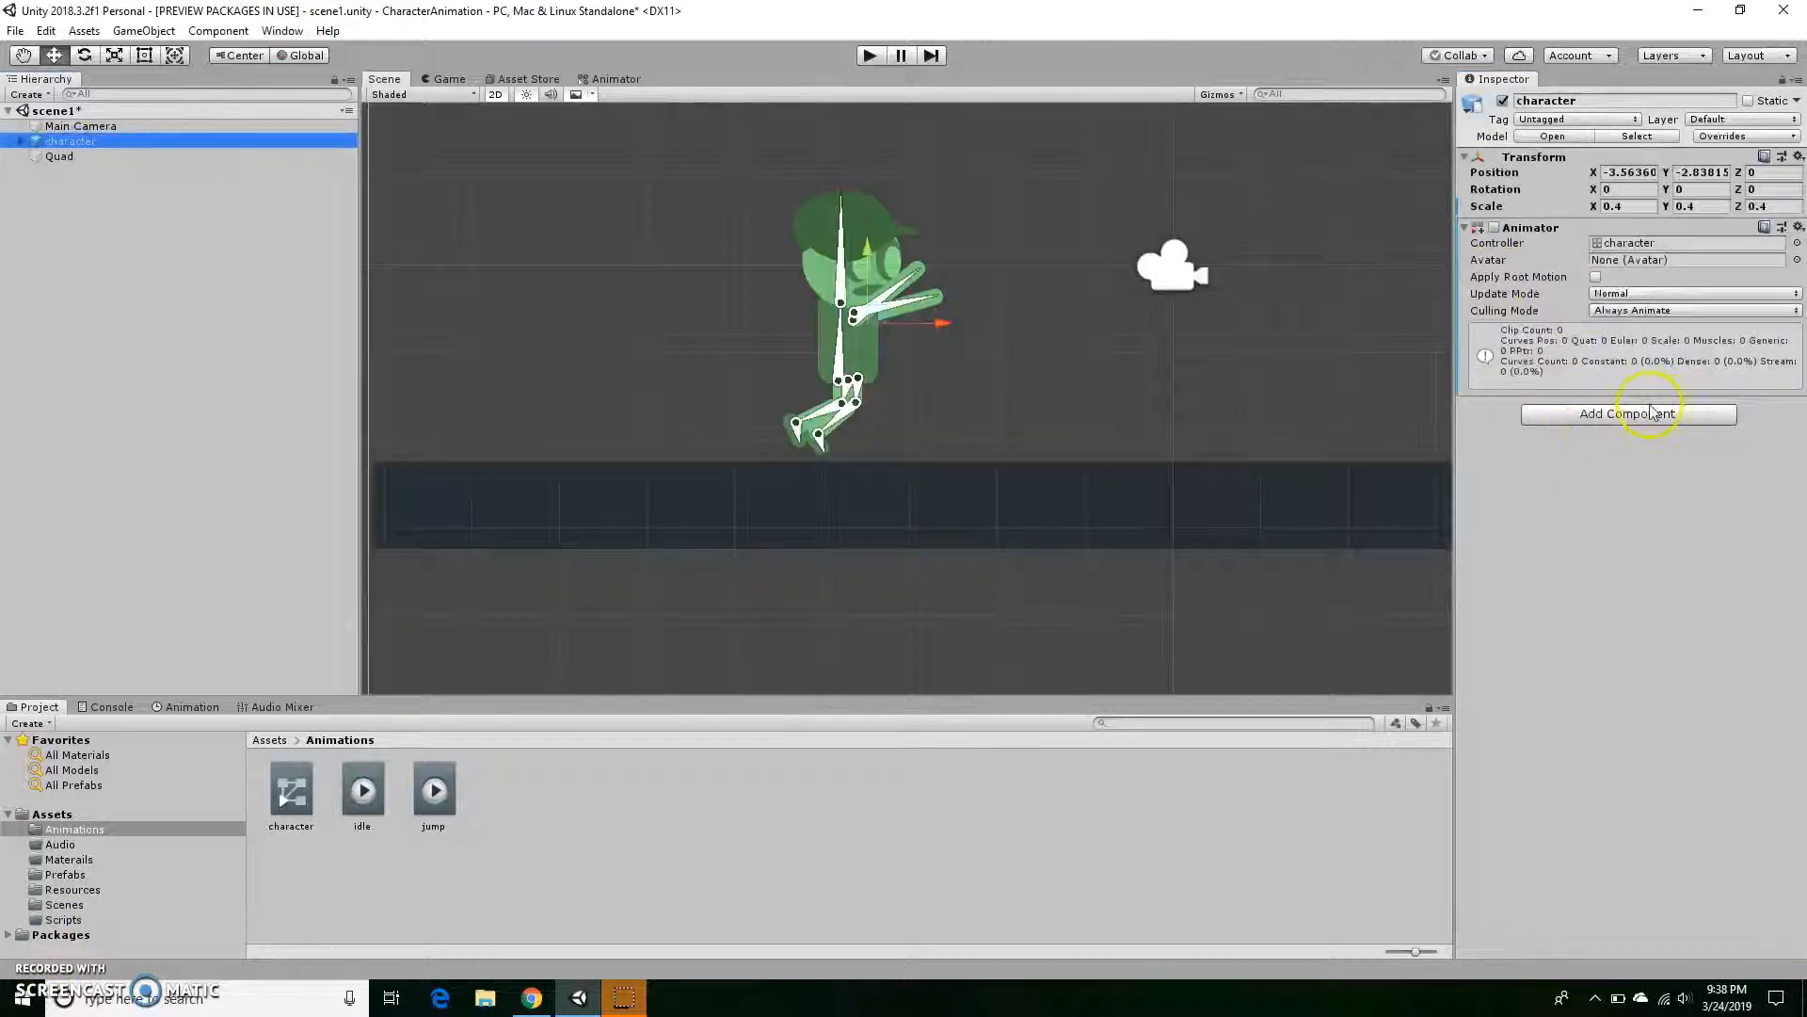
Add a Rigidbody 2D component to the character object.
click(1650, 412)
text(re)
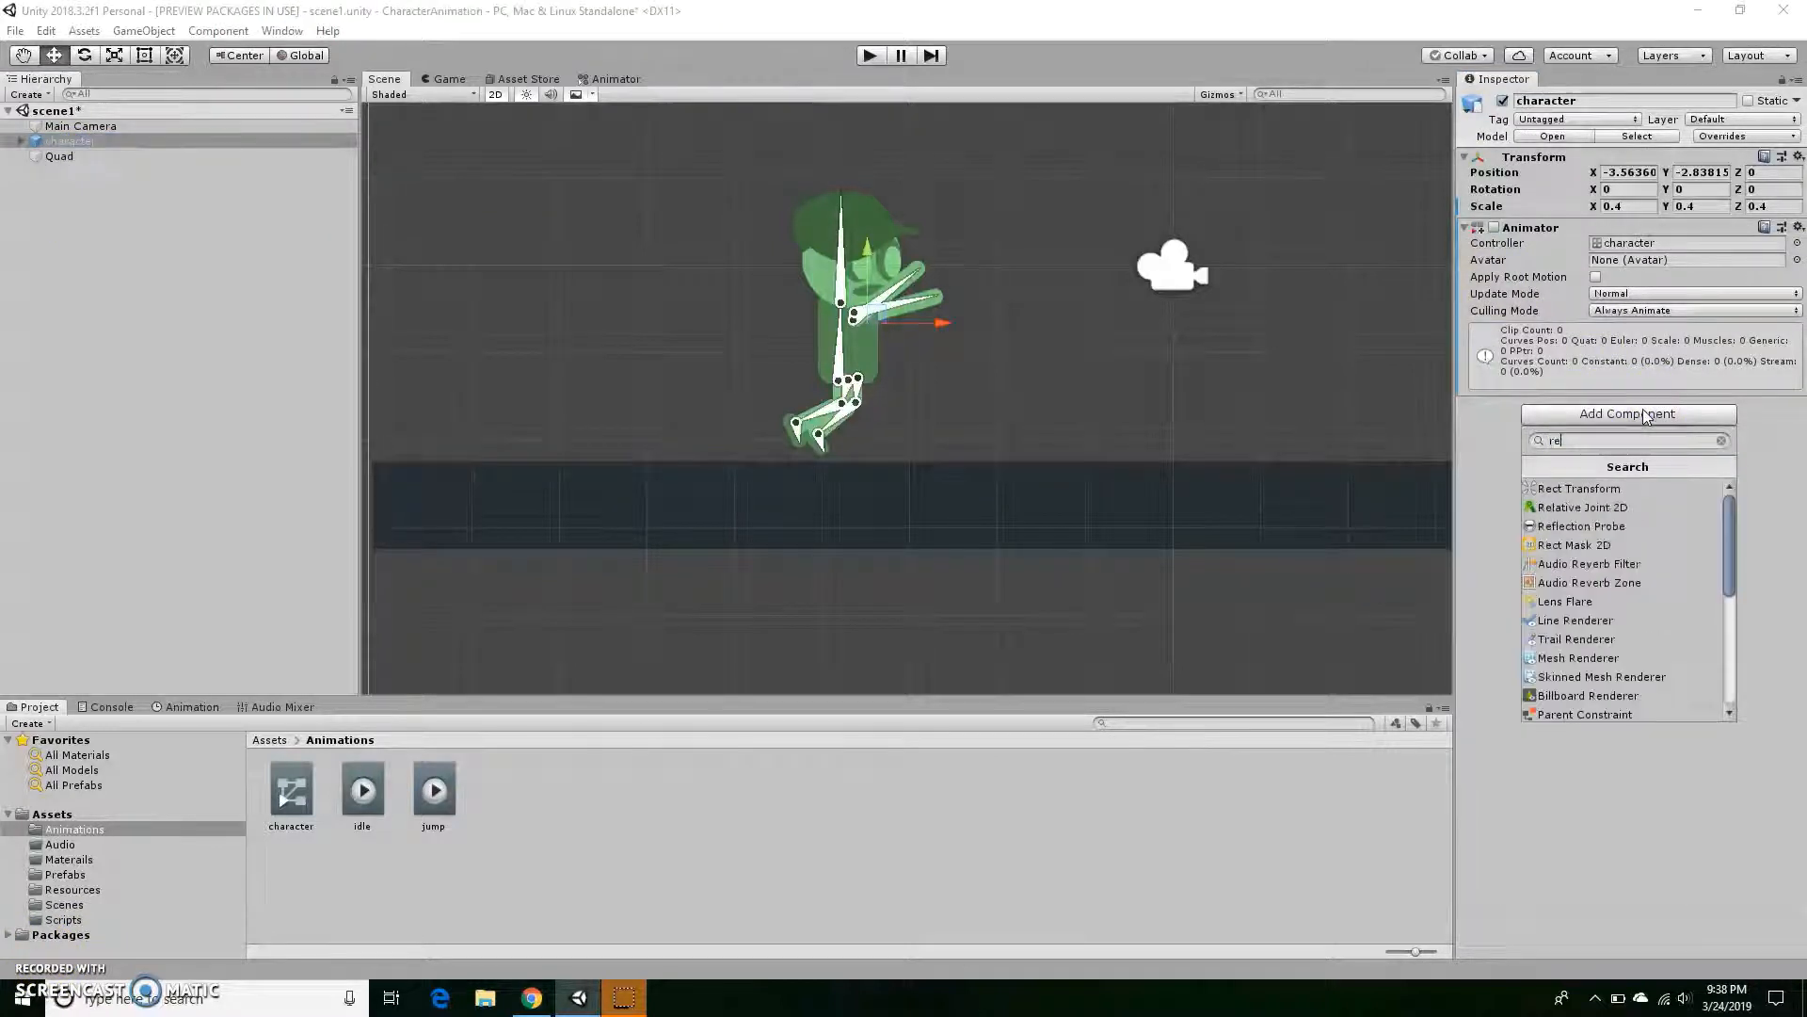
text(g)
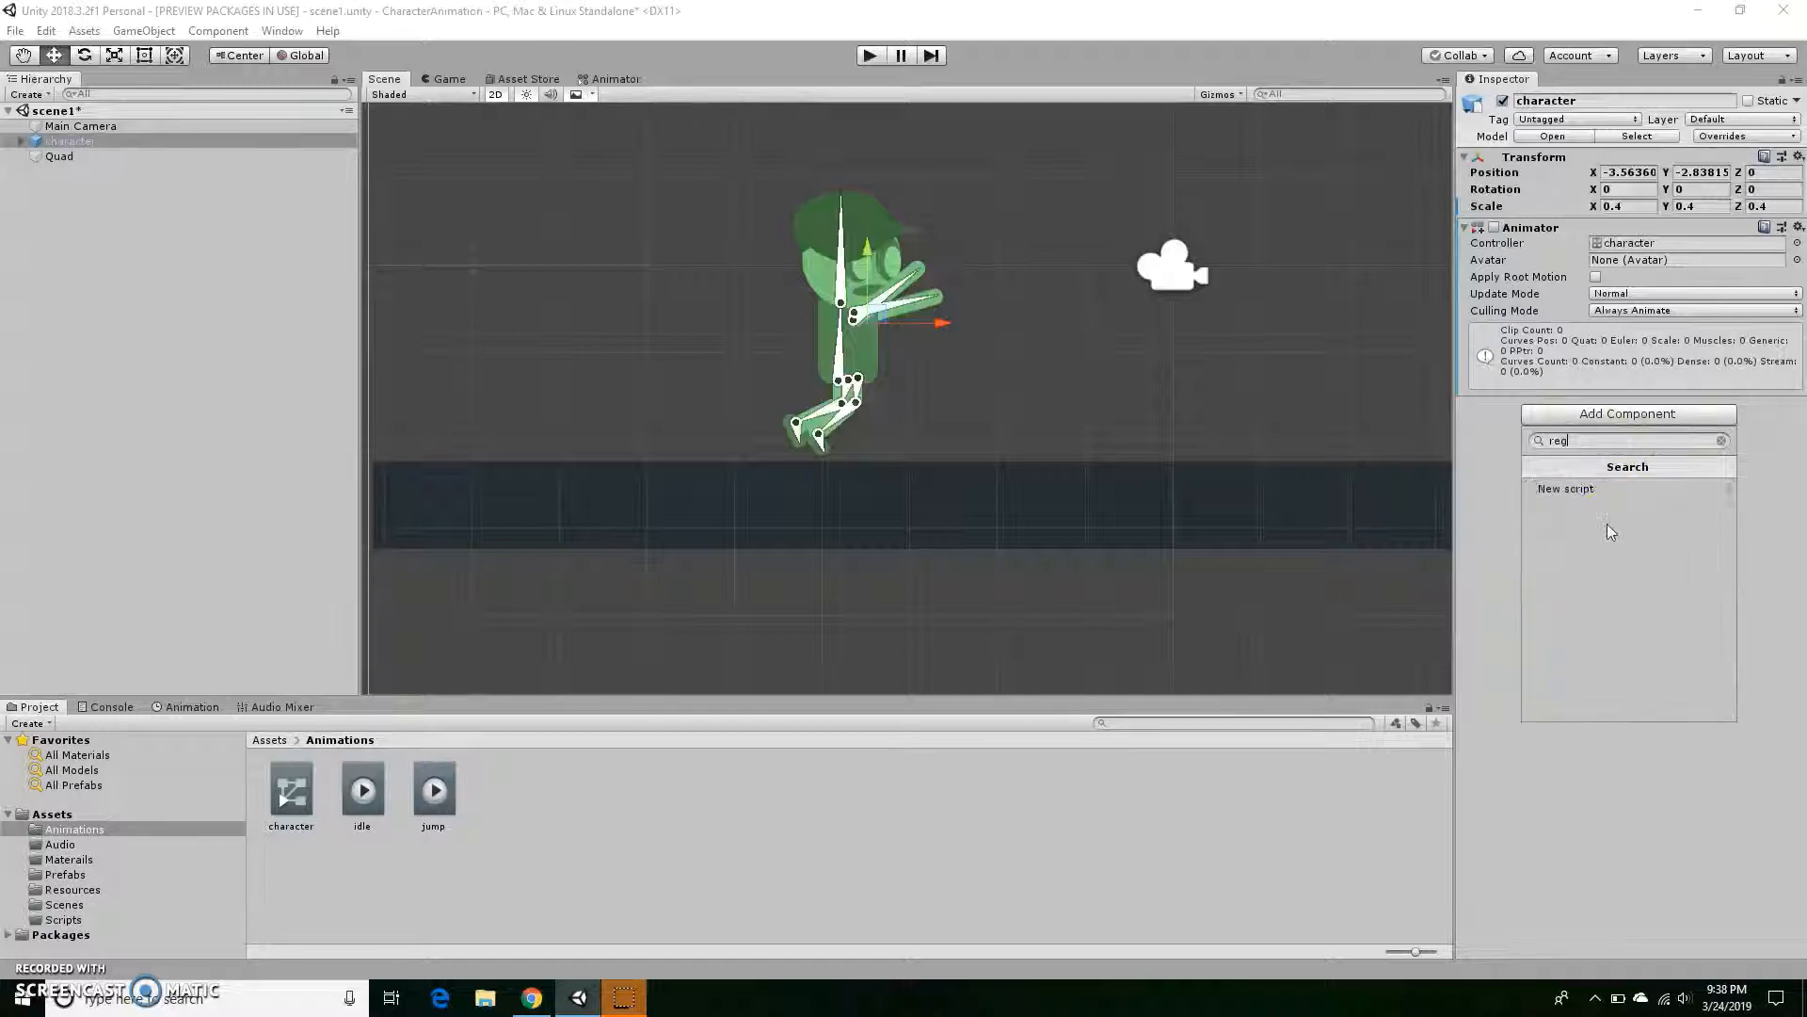
key(BackSpace)
key(BackSpace)
text(ig)
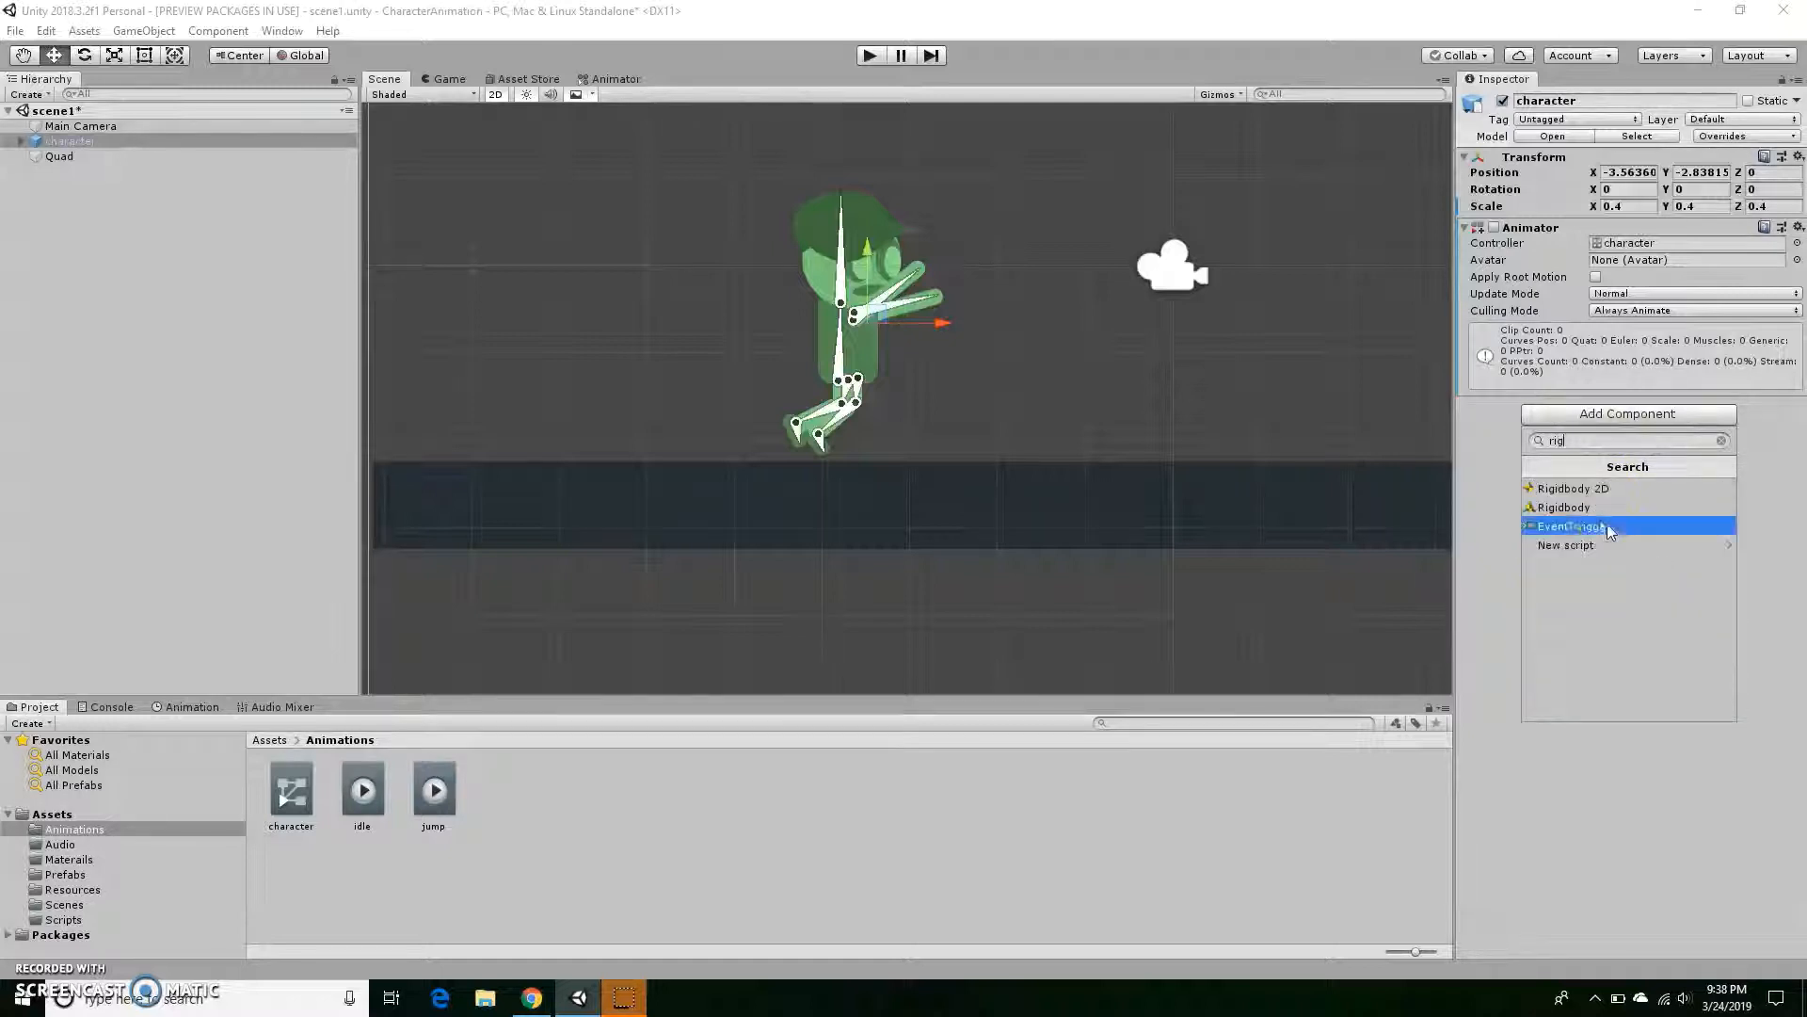
click(1591, 488)
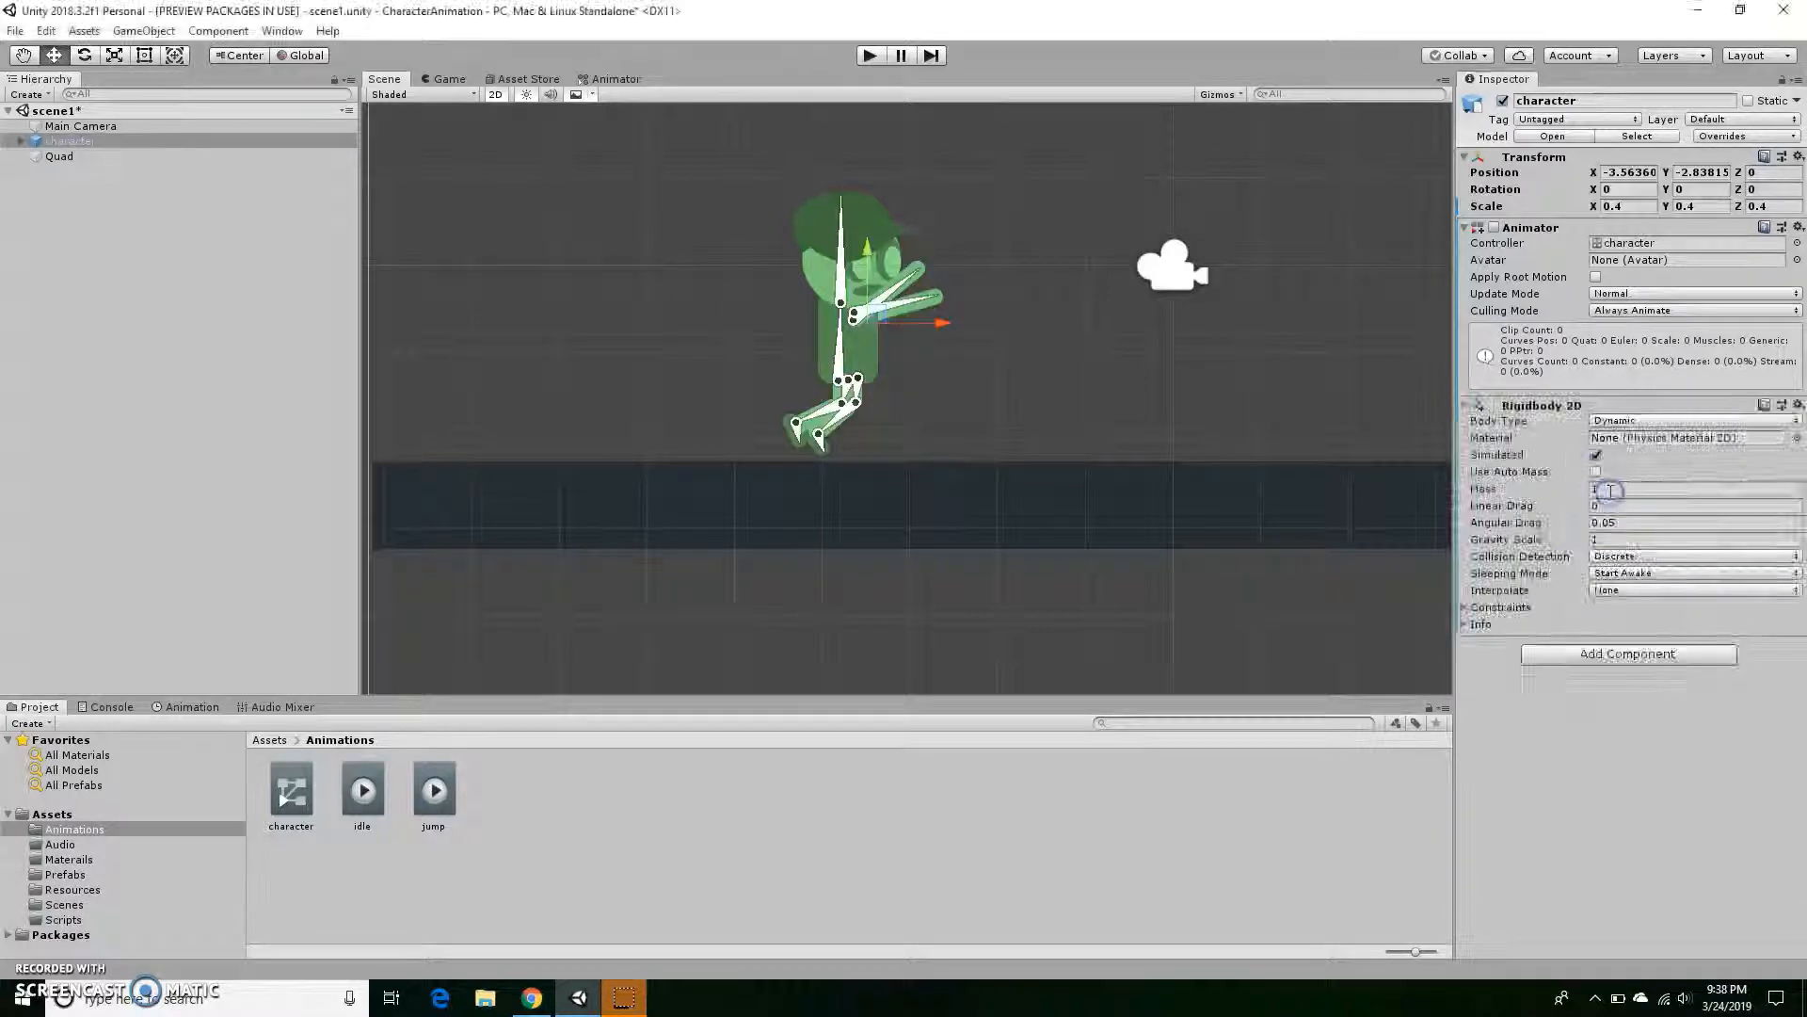
Add a Capsule Collider 2D component to the character object.
click(1632, 662)
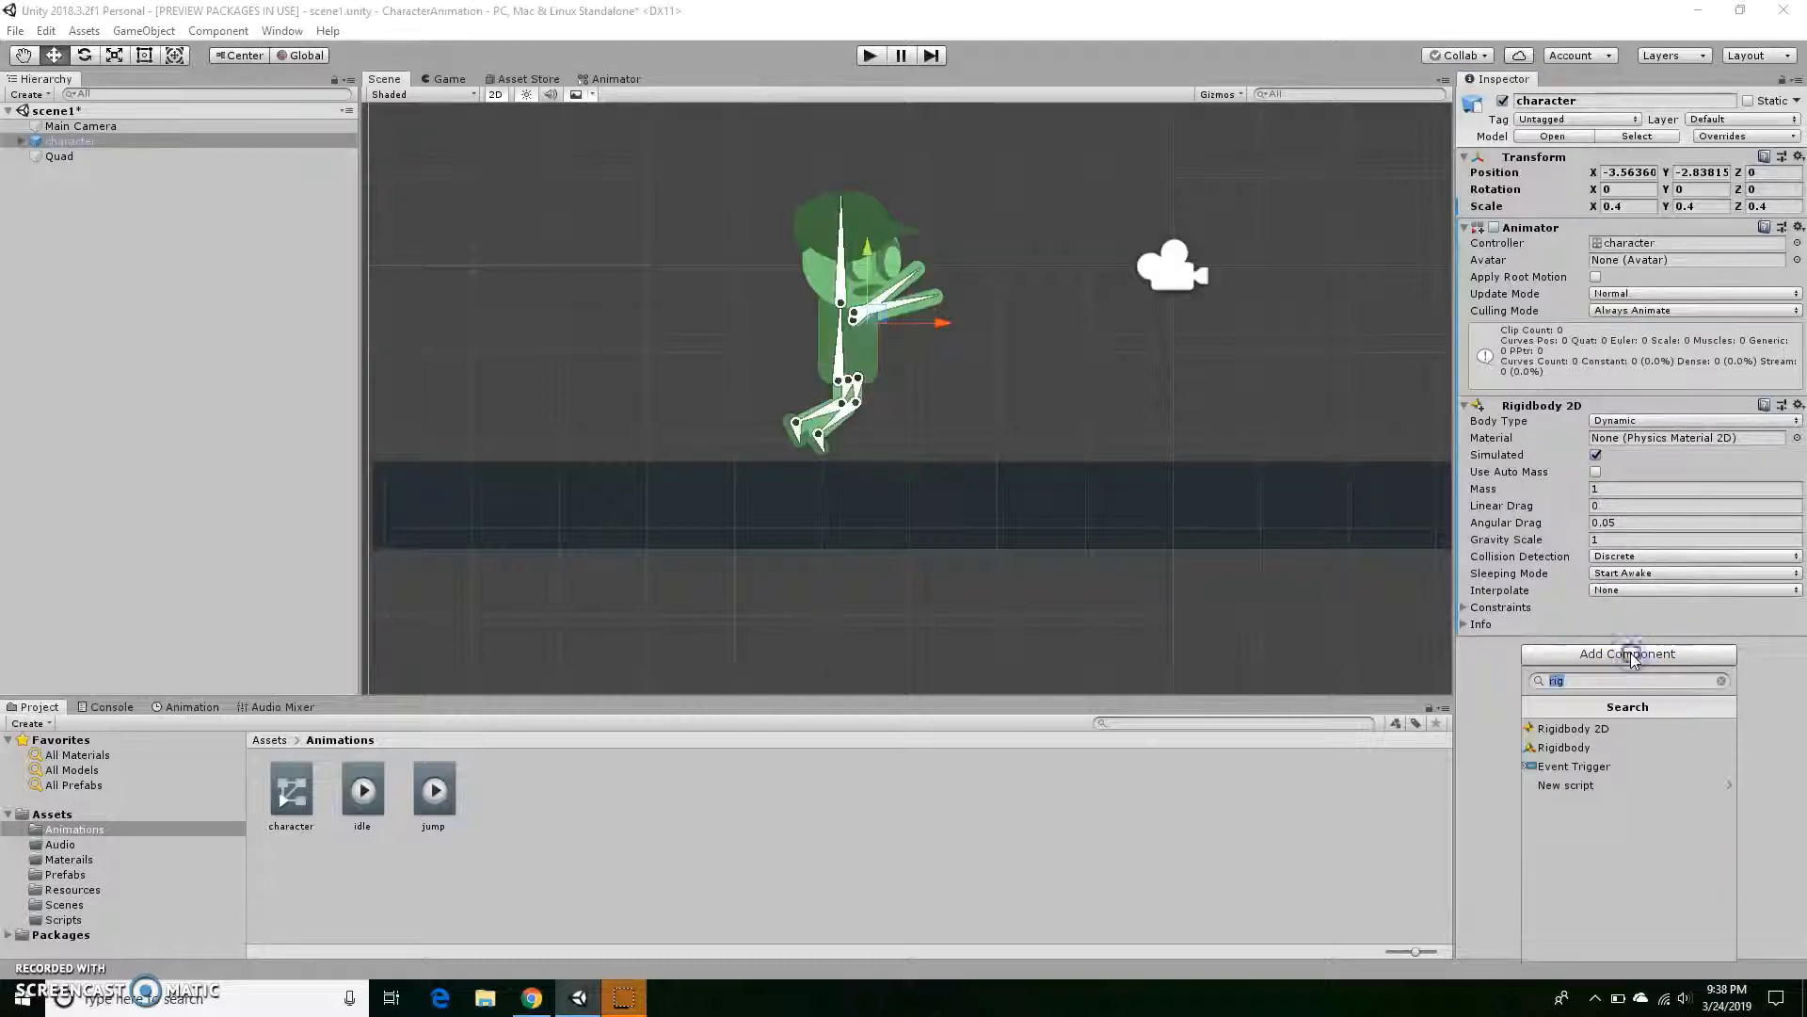
text(col)
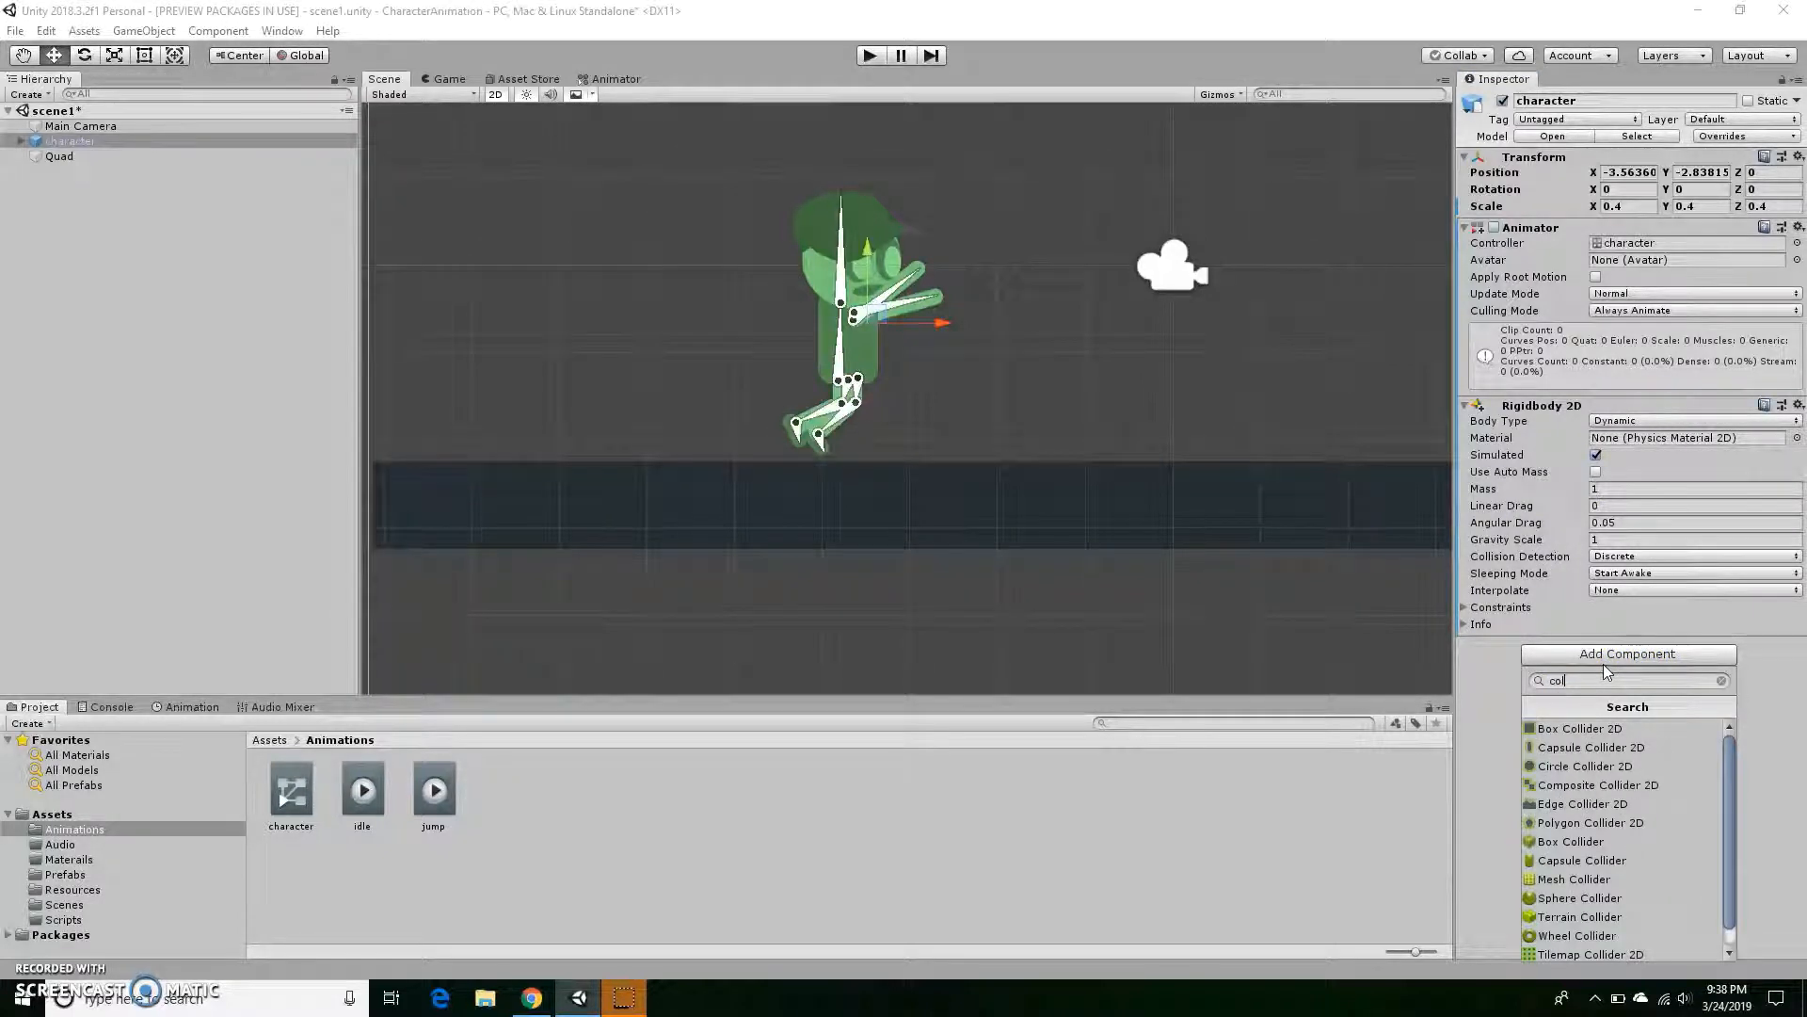
click(1621, 746)
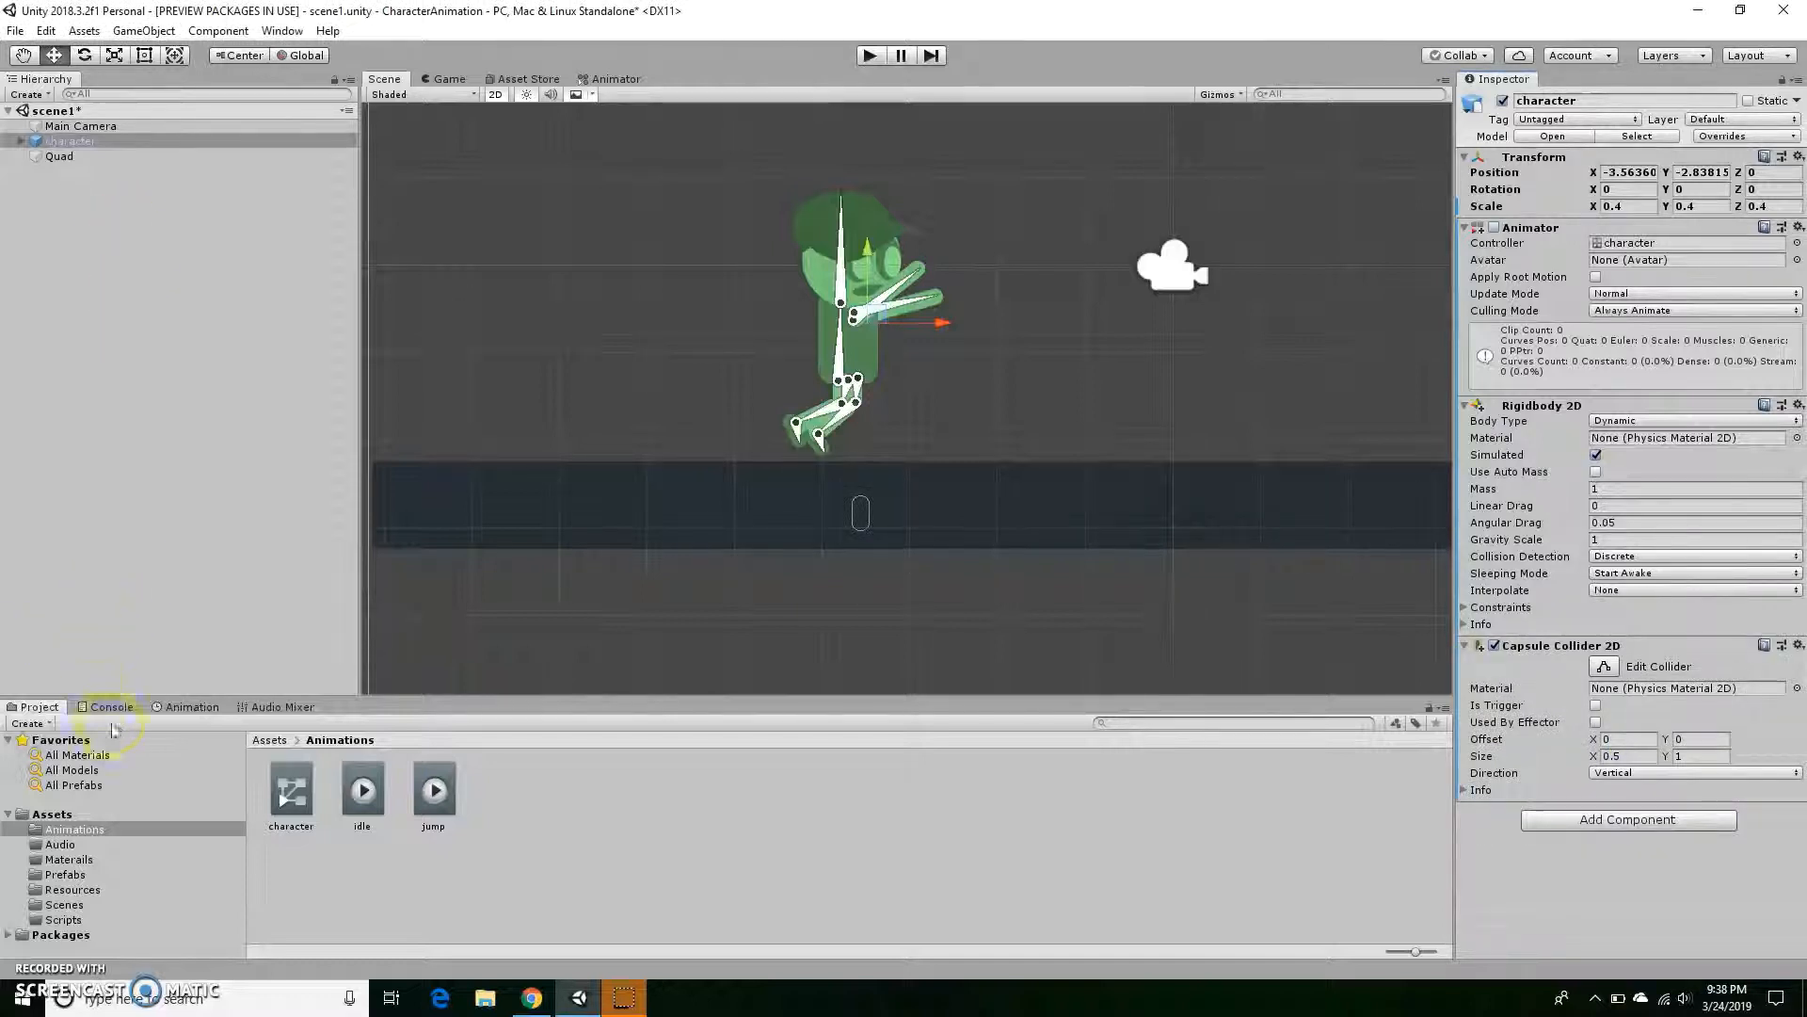
Show the character's idle clip in the animation timeline and check the Quad object's components before reselecting the character.
click(184, 708)
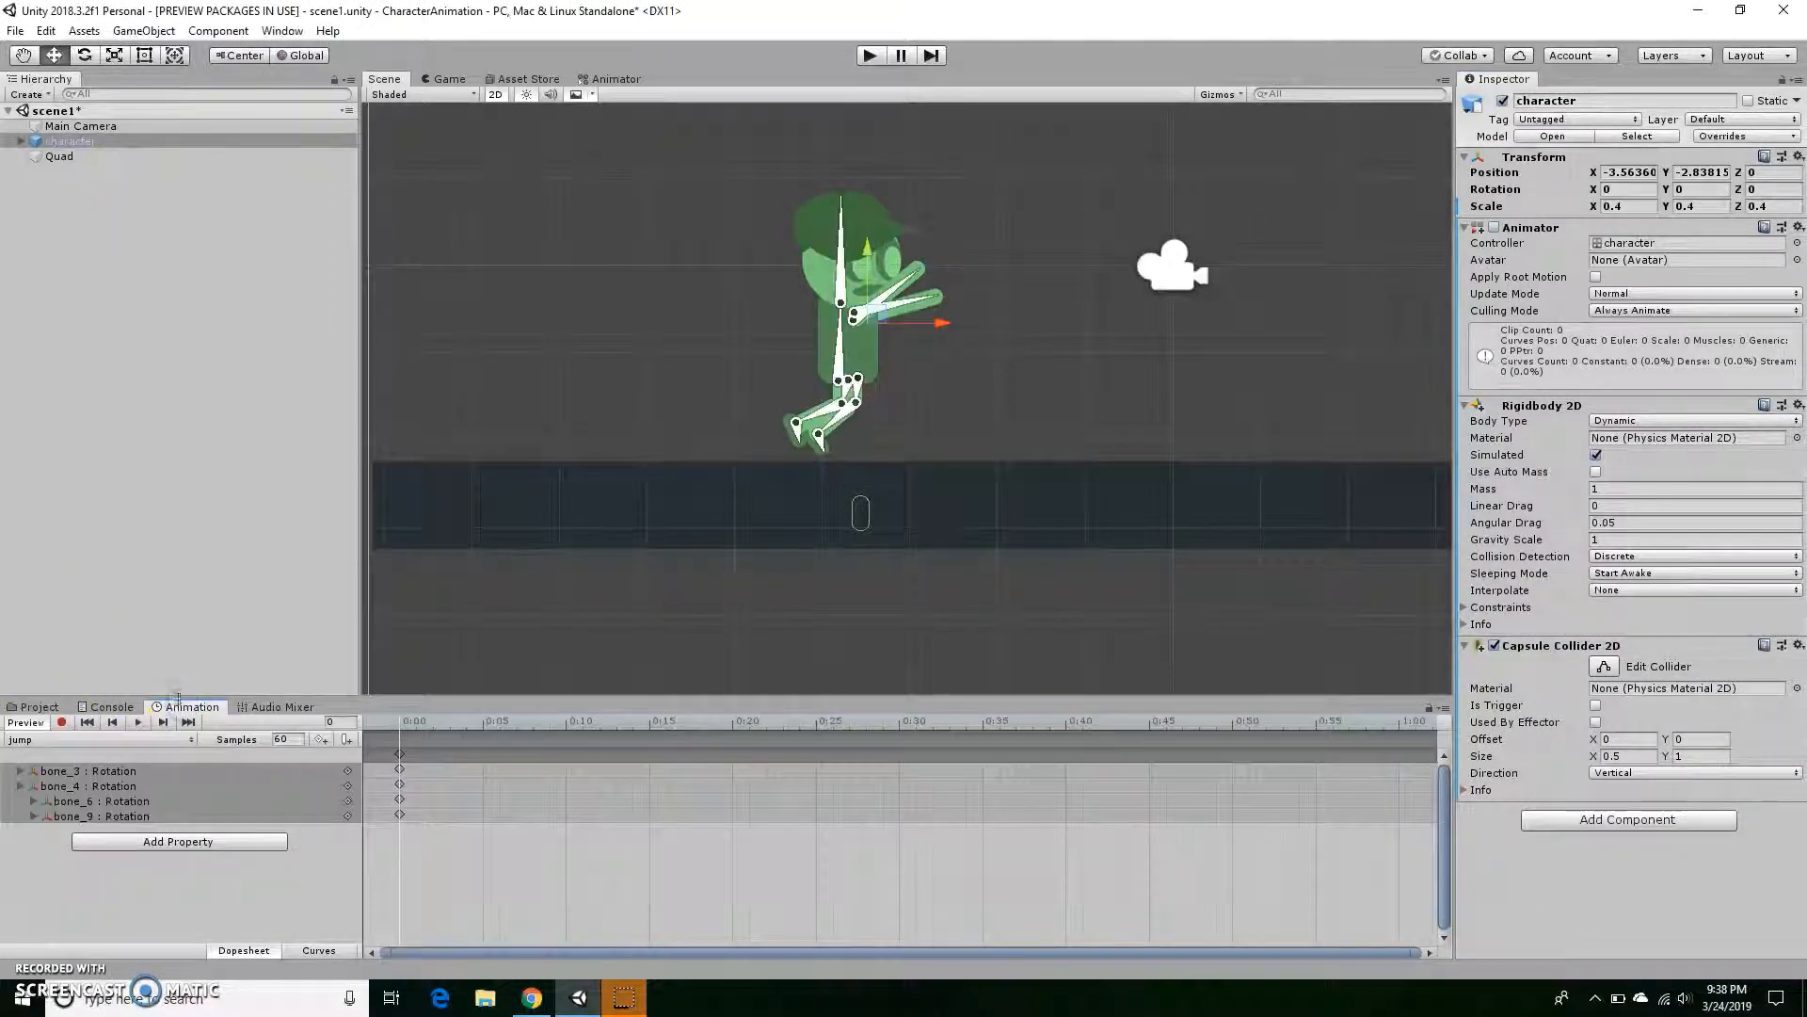
click(58, 739)
click(68, 761)
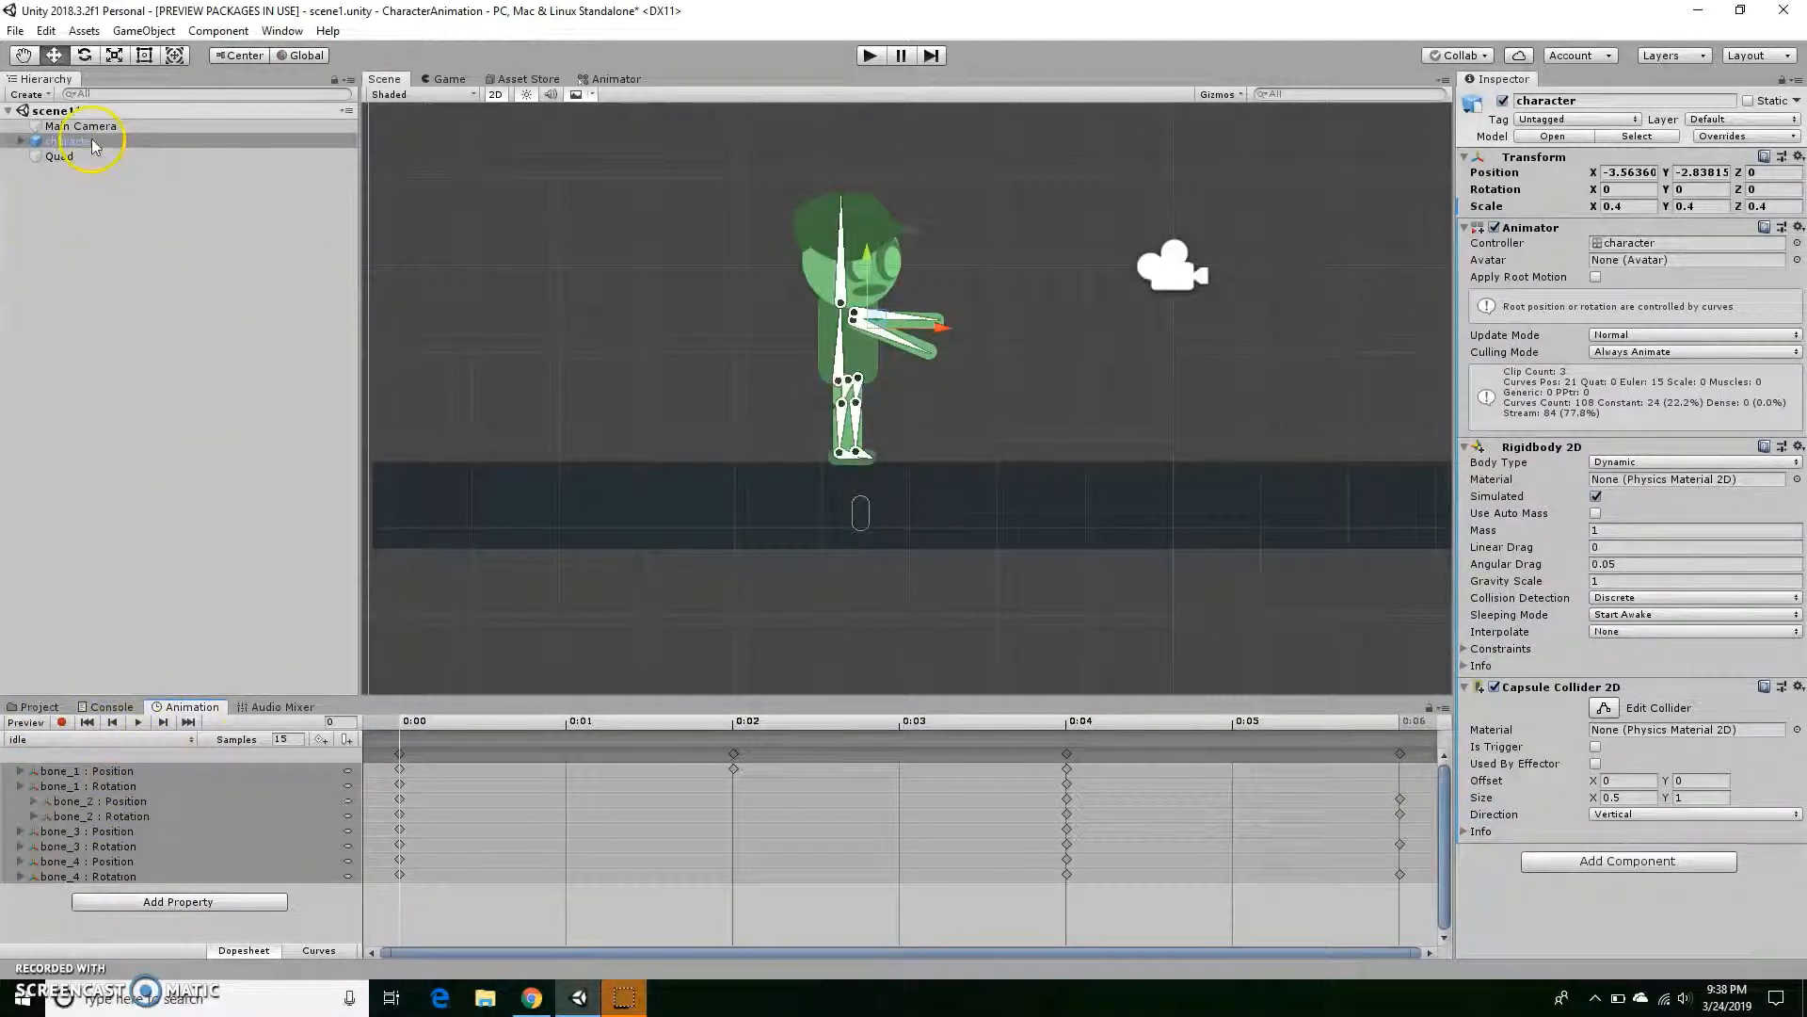
click(59, 156)
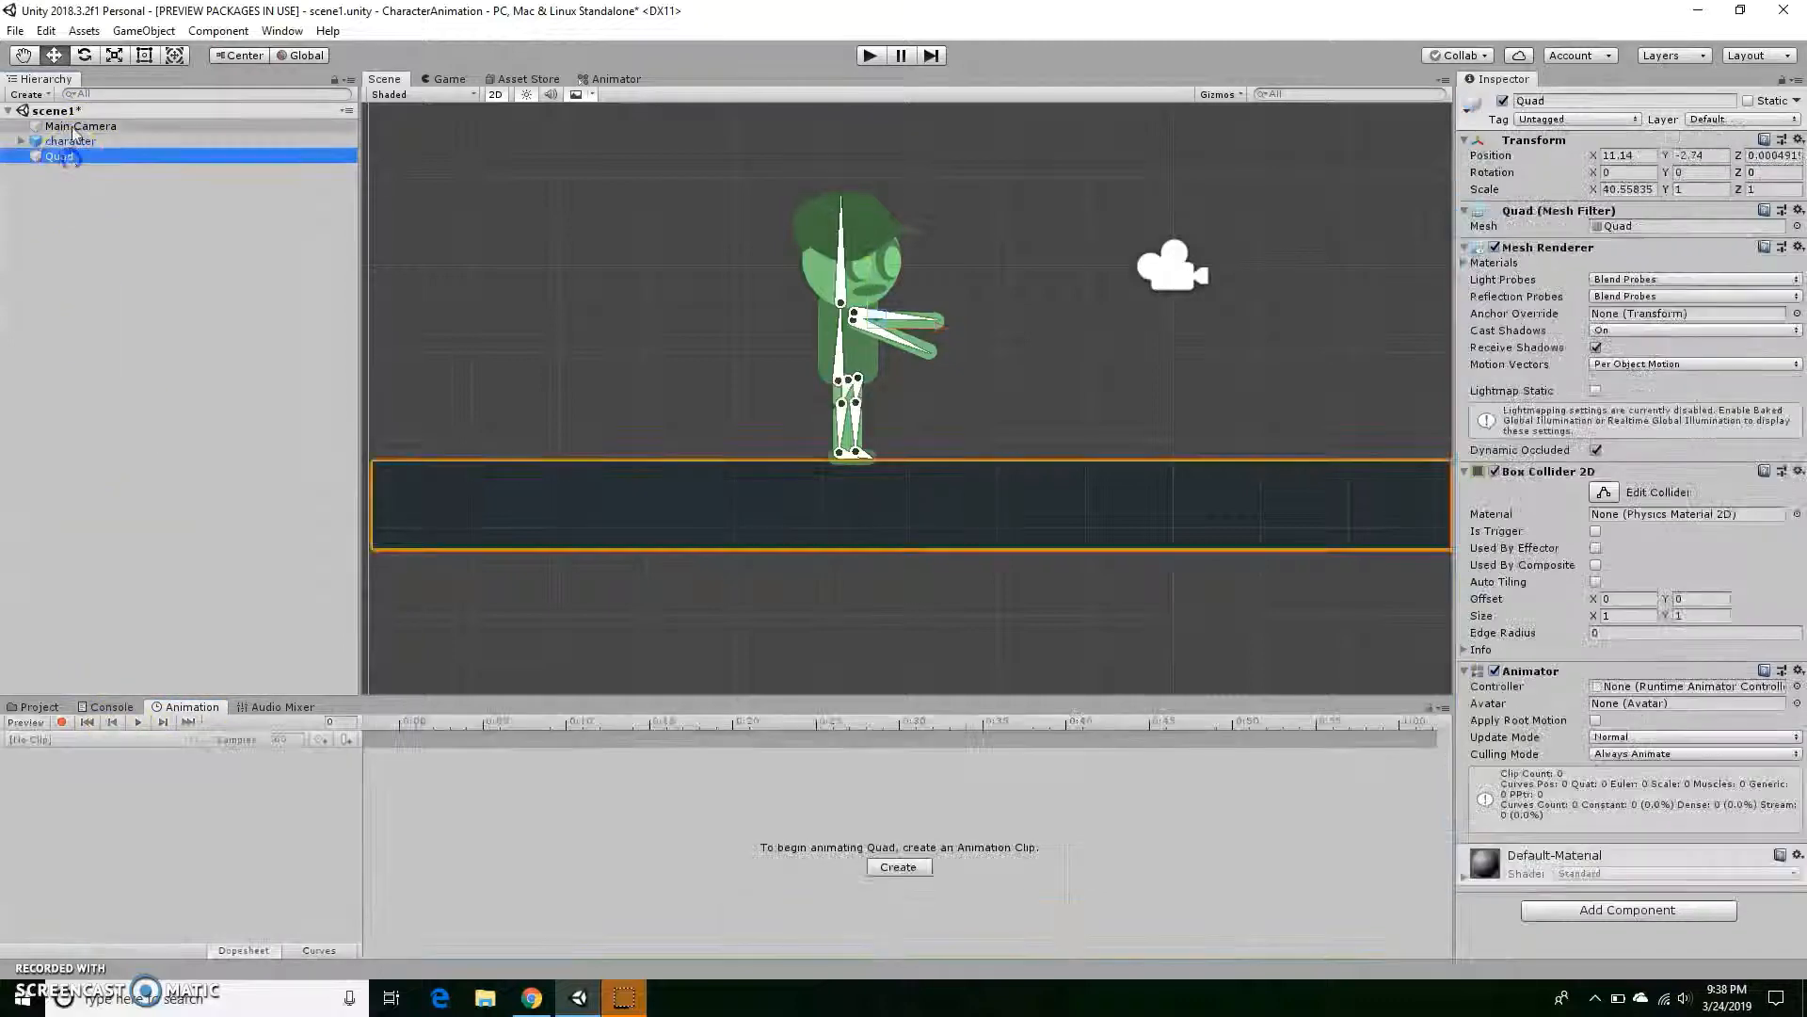
click(76, 141)
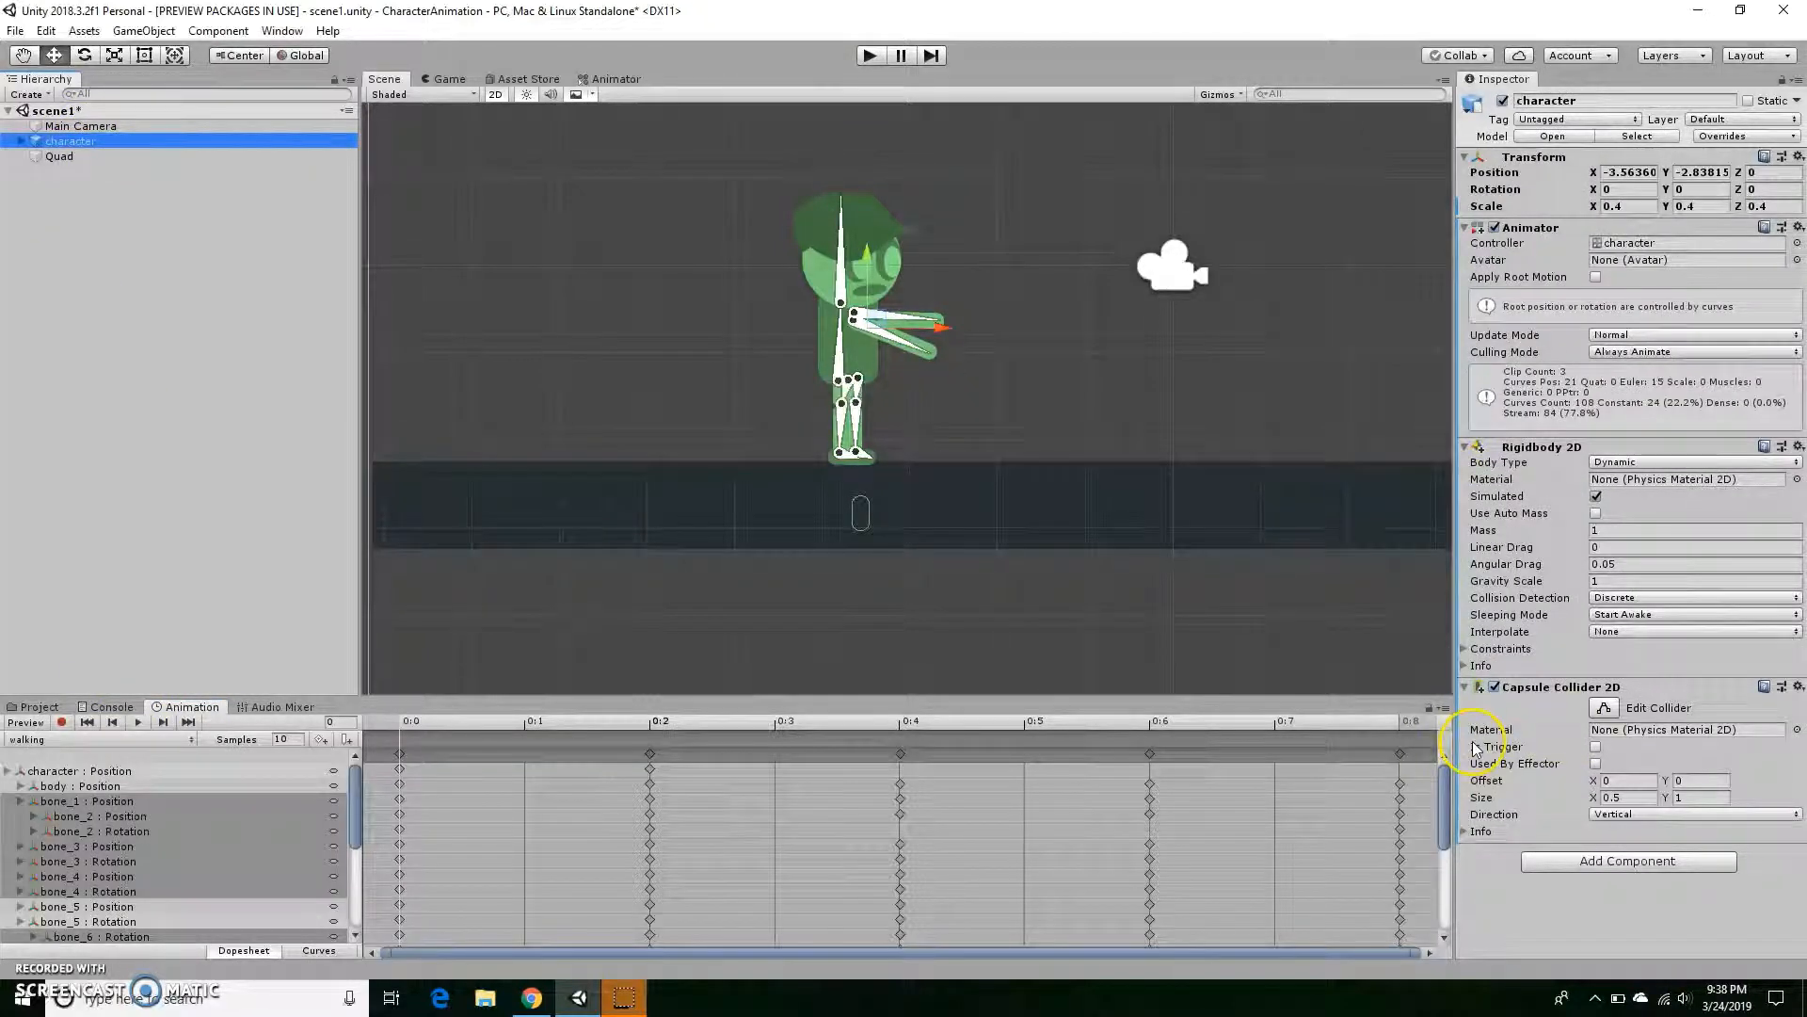
Stretch the character's capsule collider up to the head and widen it, to a size of about 1.15 by 9.29.
click(1606, 708)
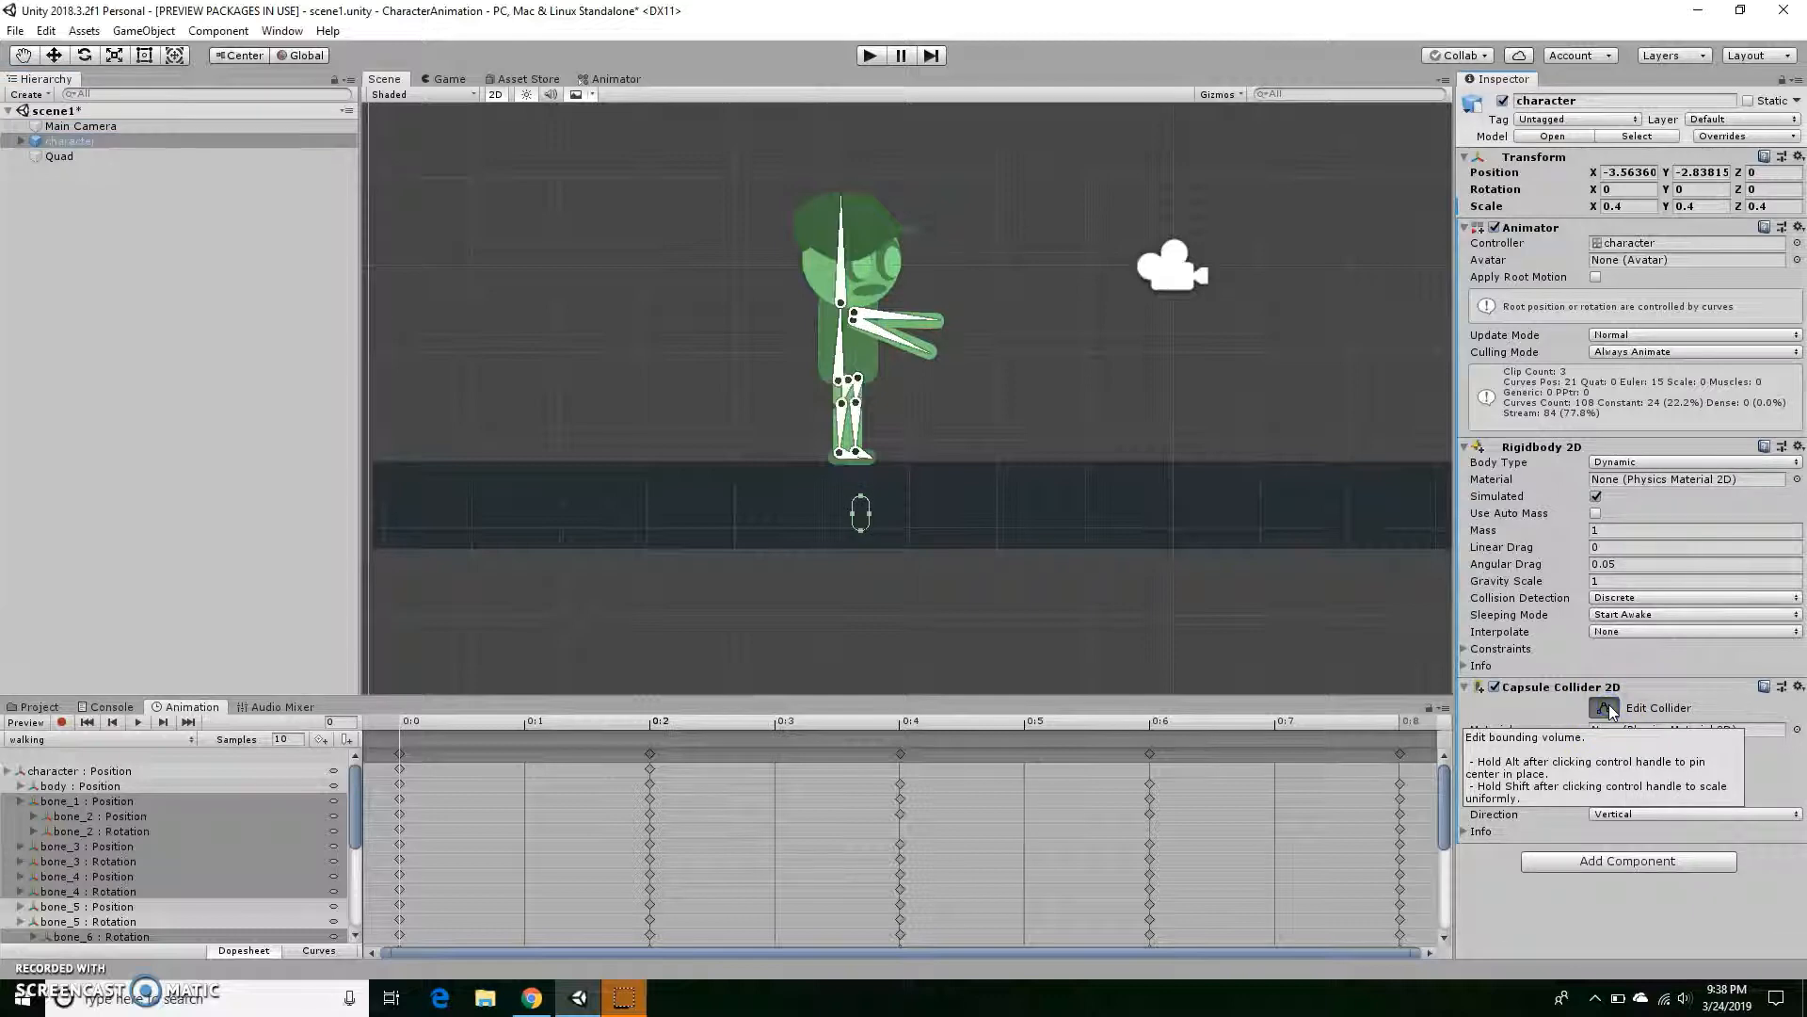
click(1614, 713)
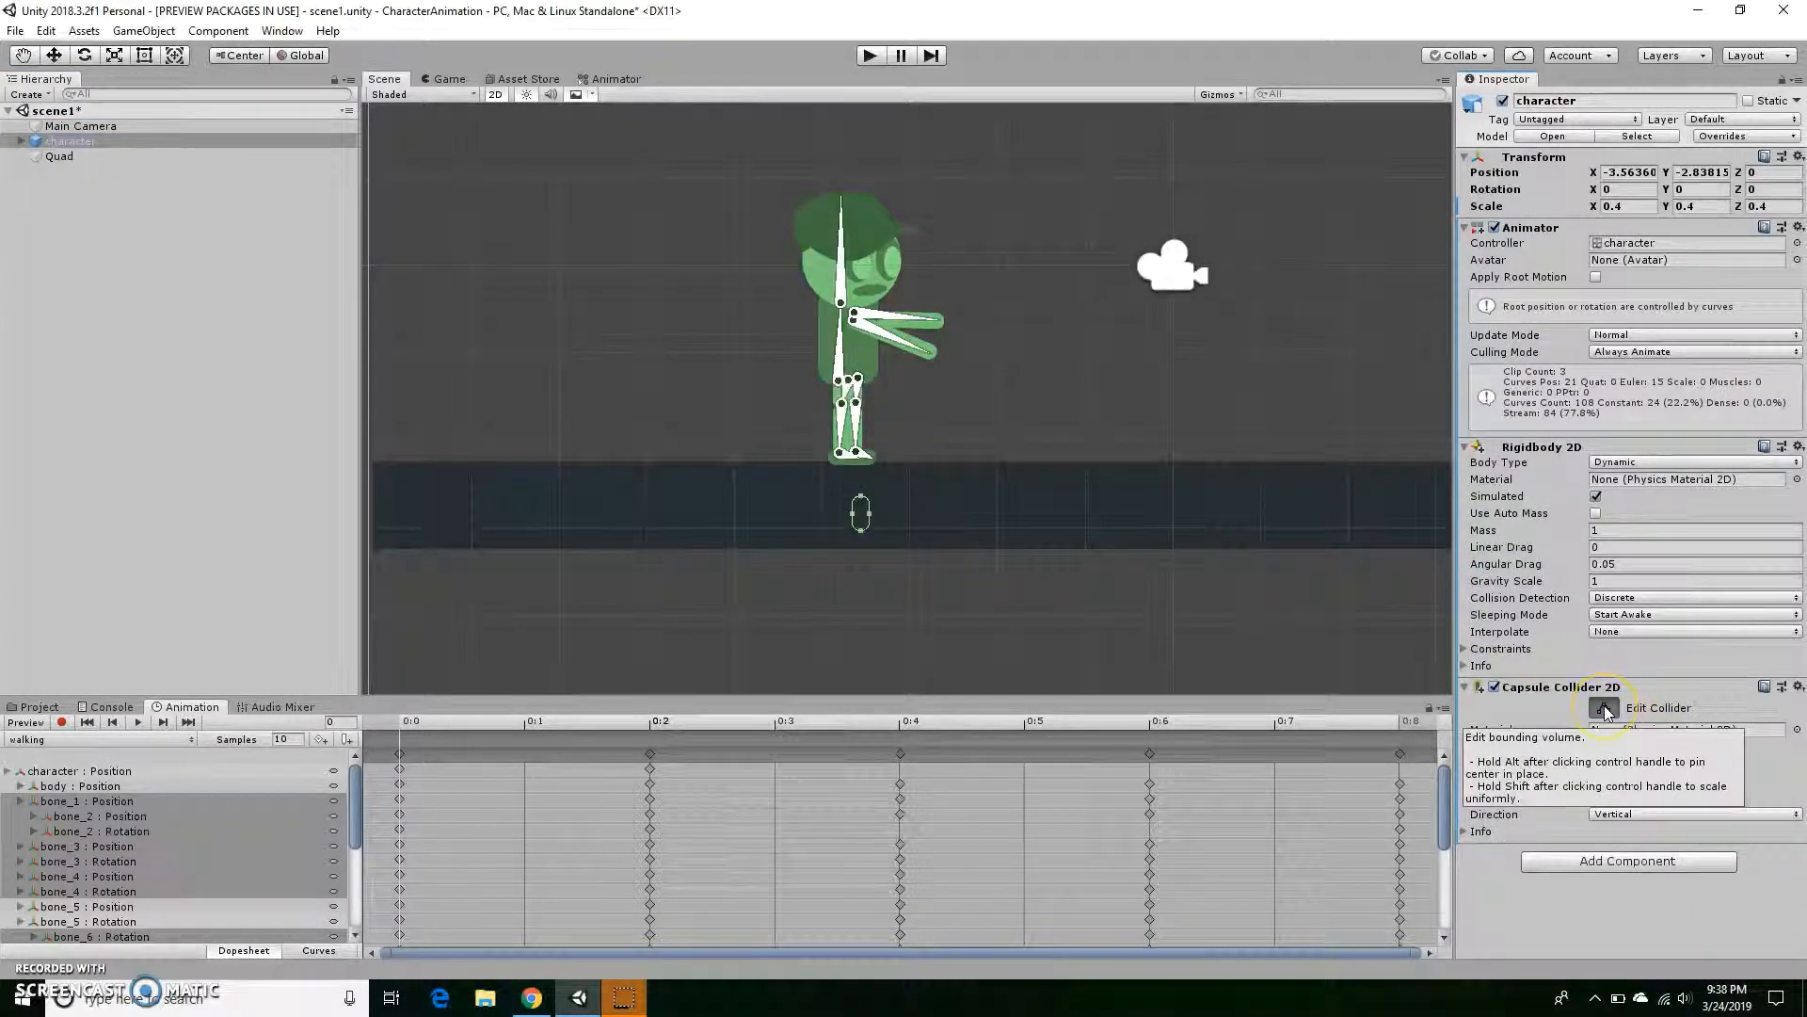
click(1691, 956)
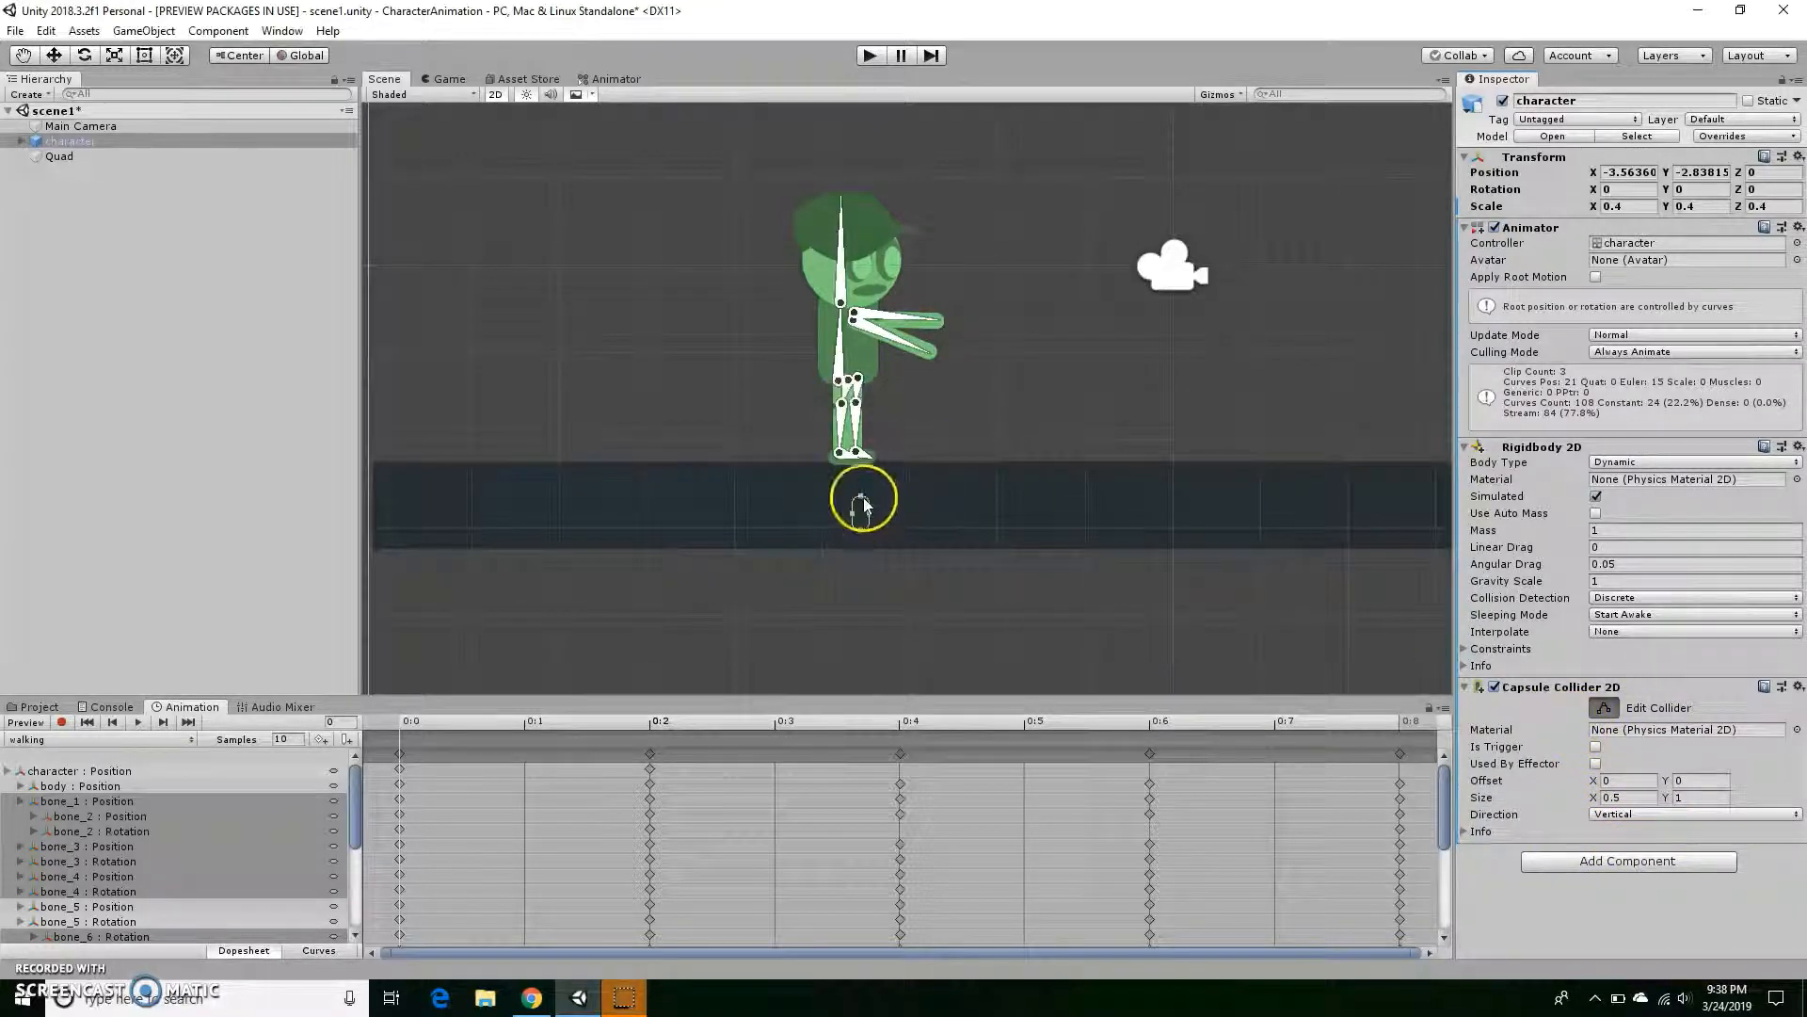
drag(862, 497, 858, 204)
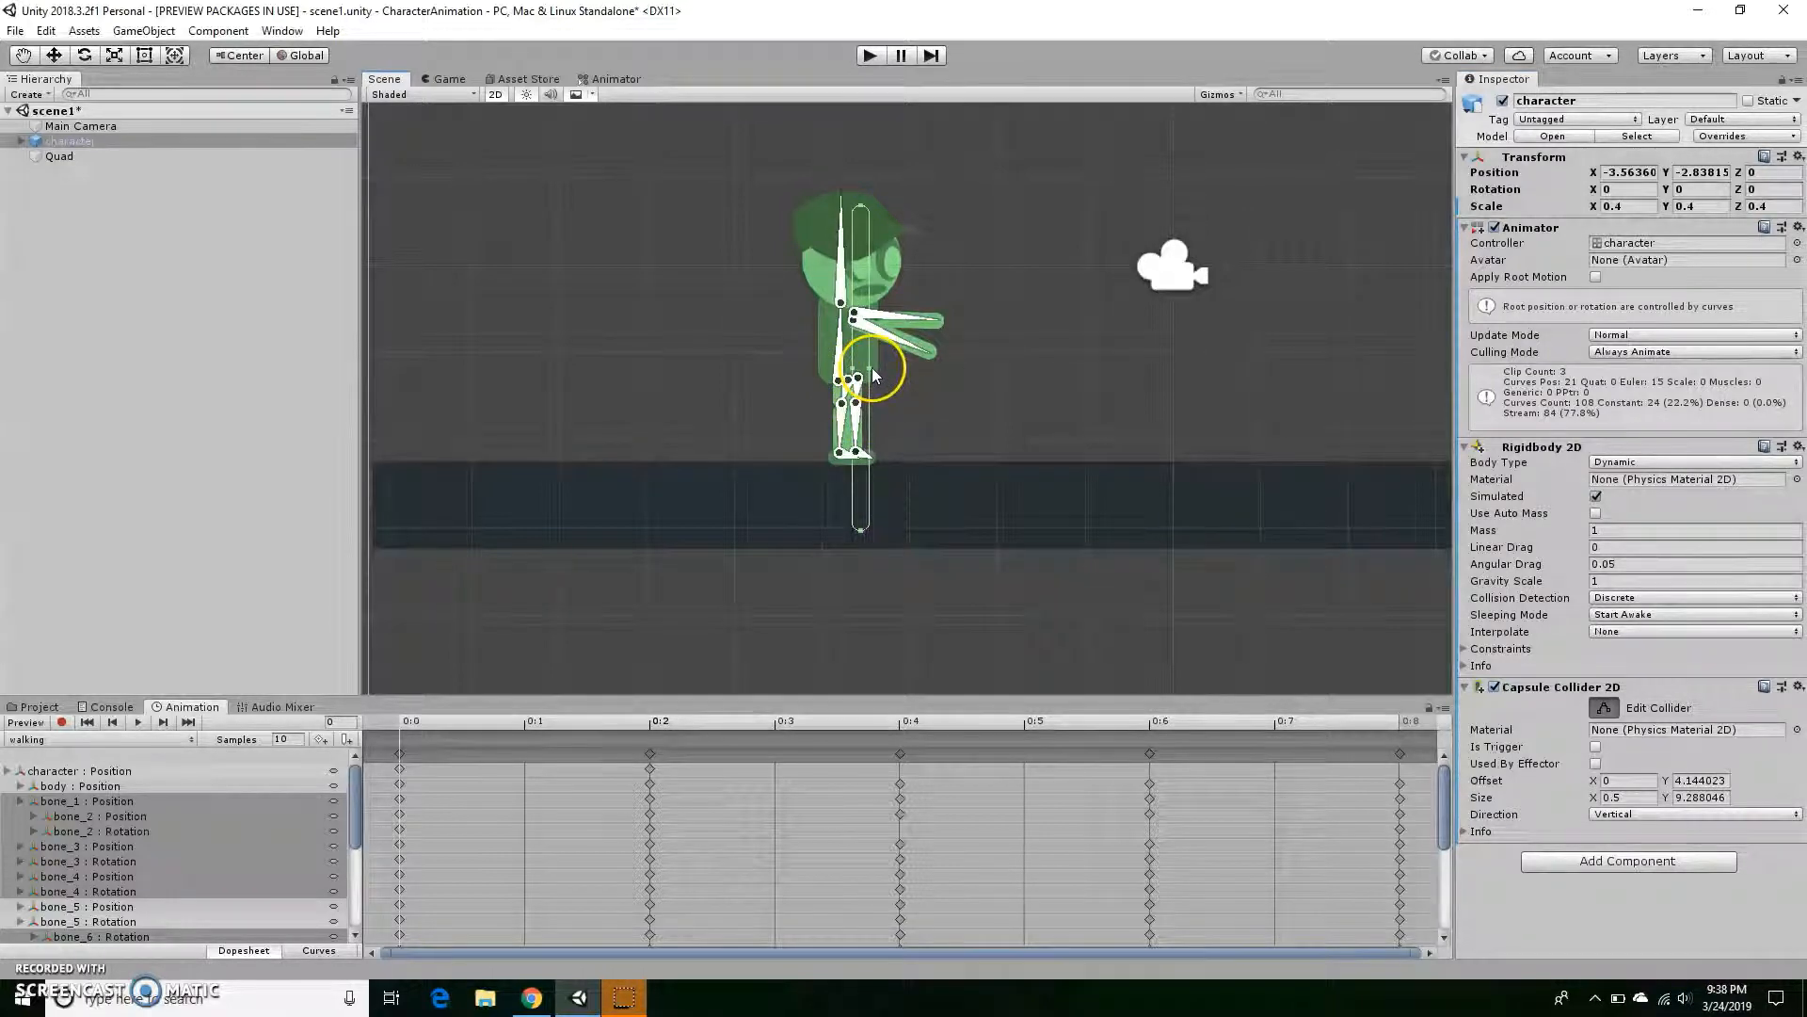
drag(870, 370, 891, 369)
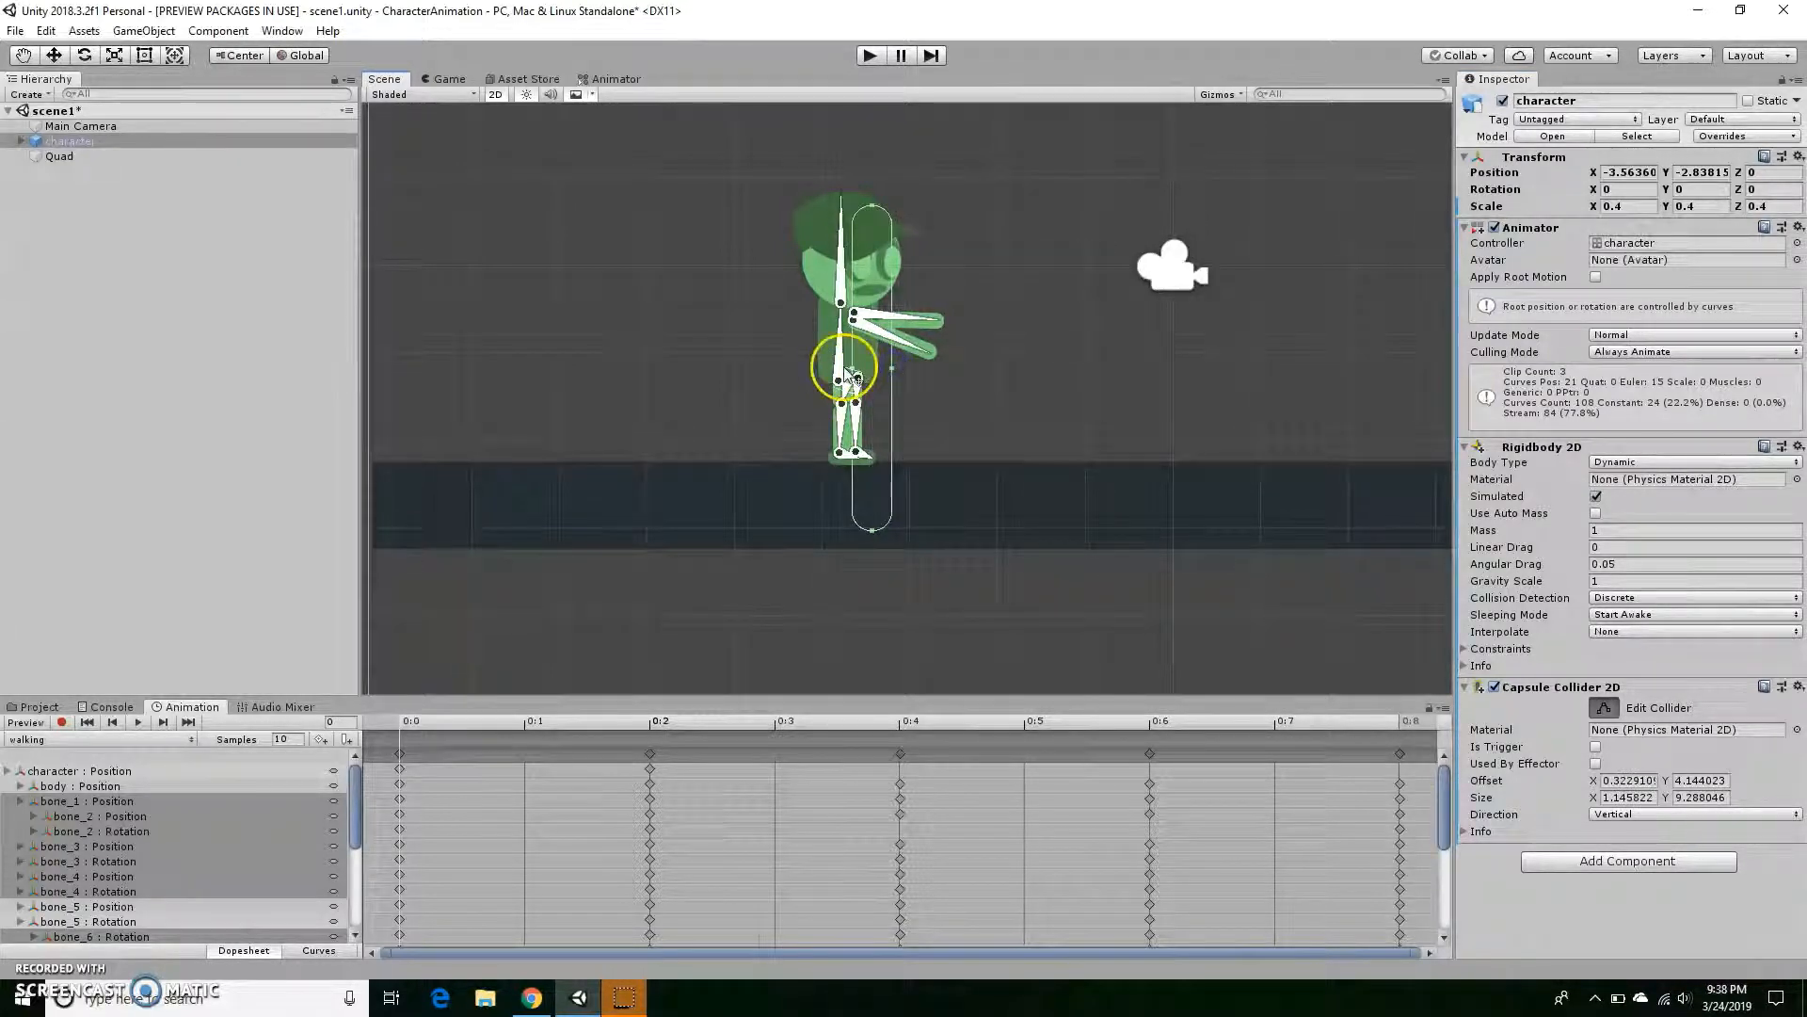
click(854, 376)
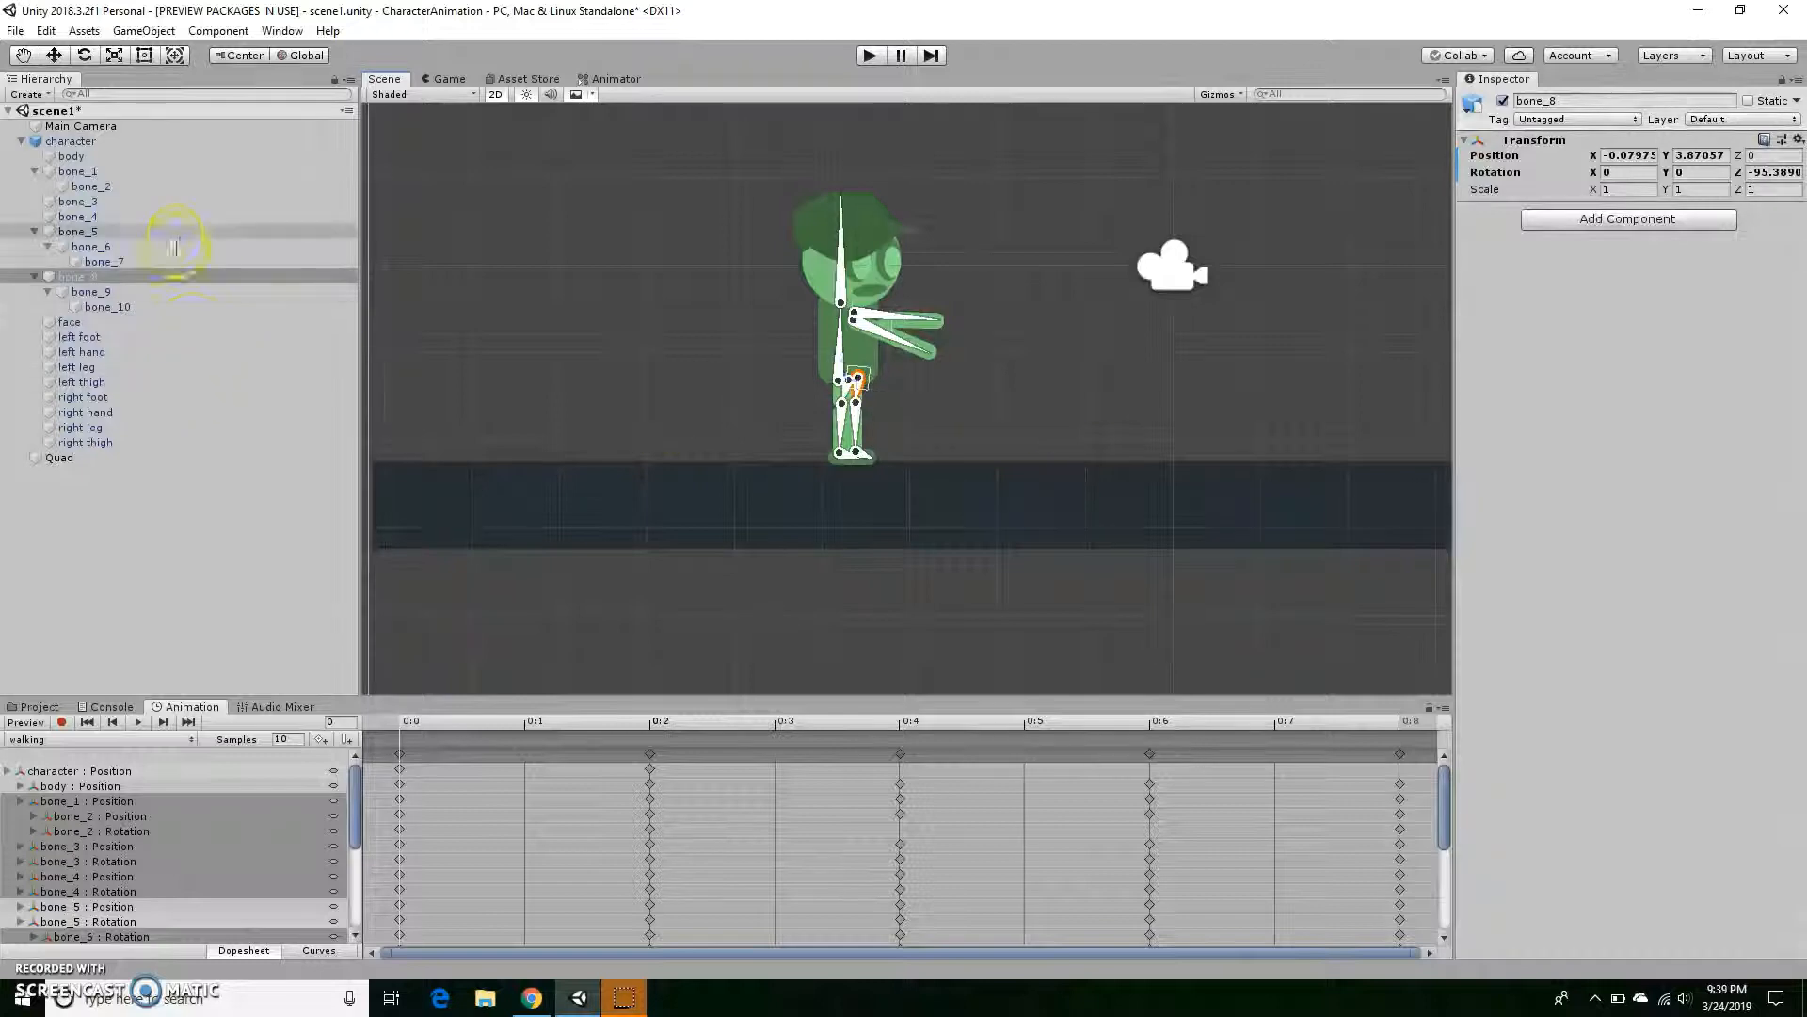
Set the character's capsule collider X offset to -0.59 and its X size to 2.95.
click(67, 141)
scroll(902, 379, up, 2)
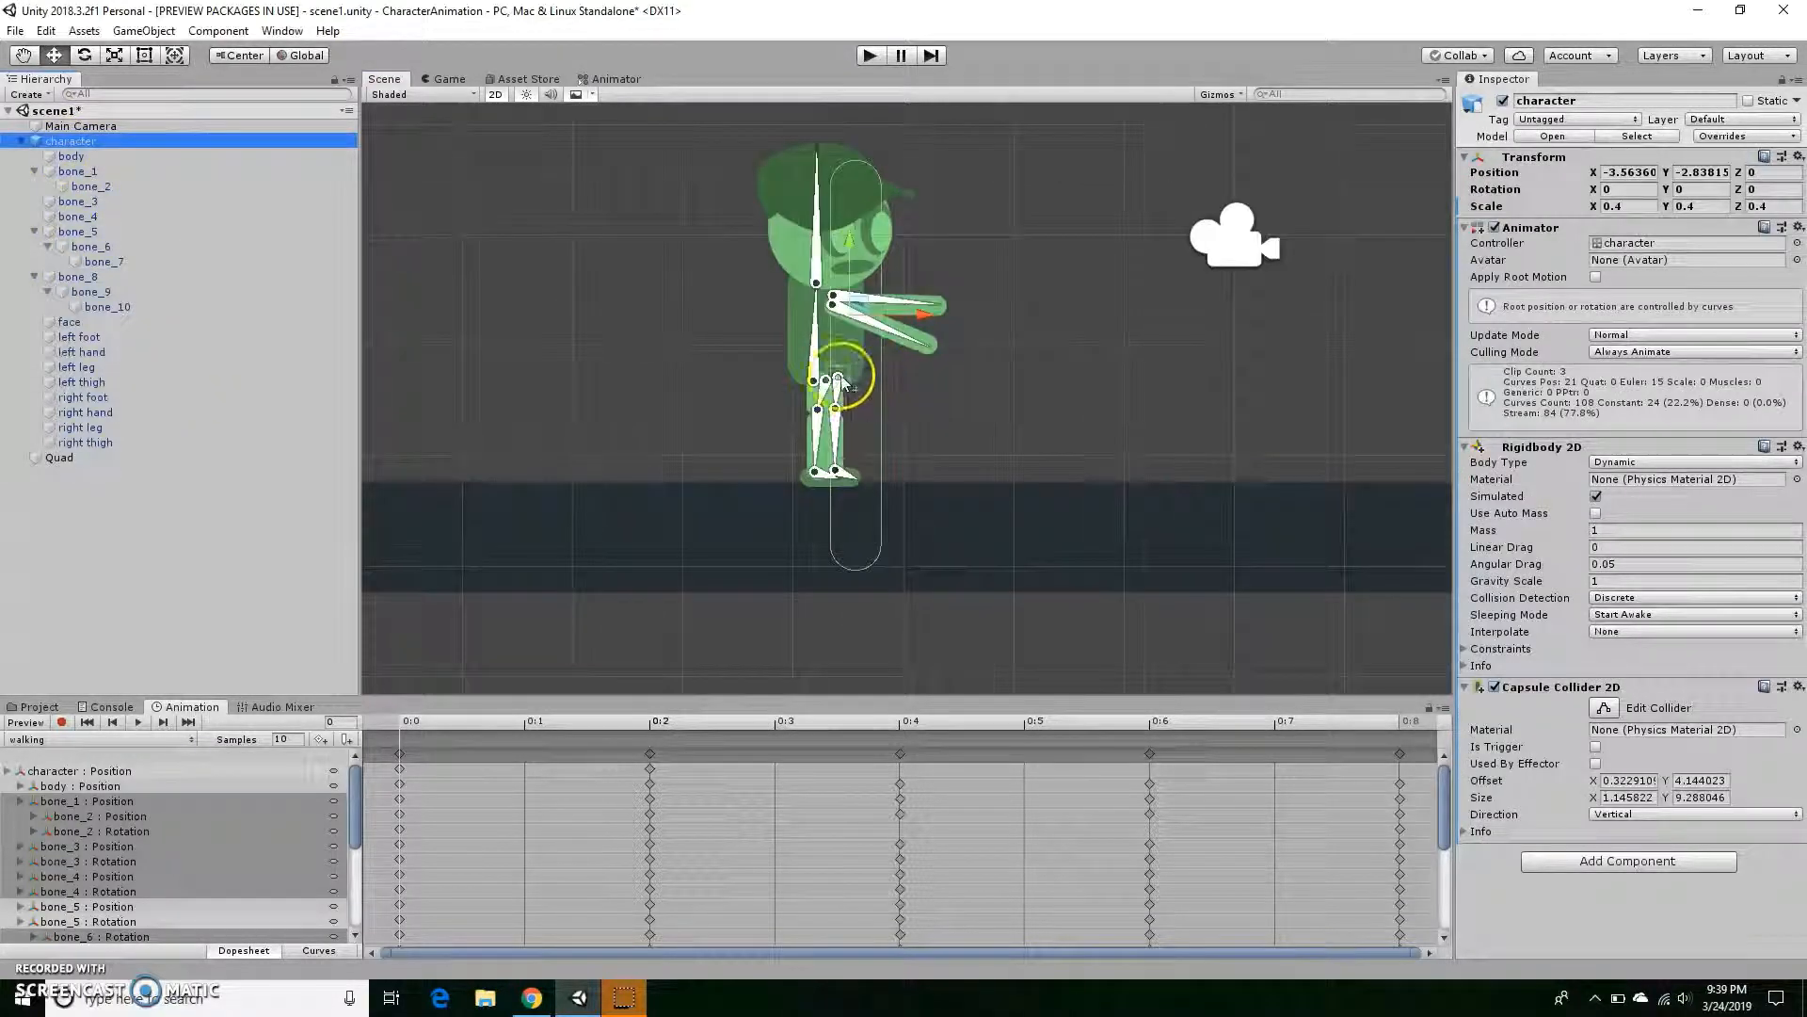
click(1605, 780)
text(-0.59)
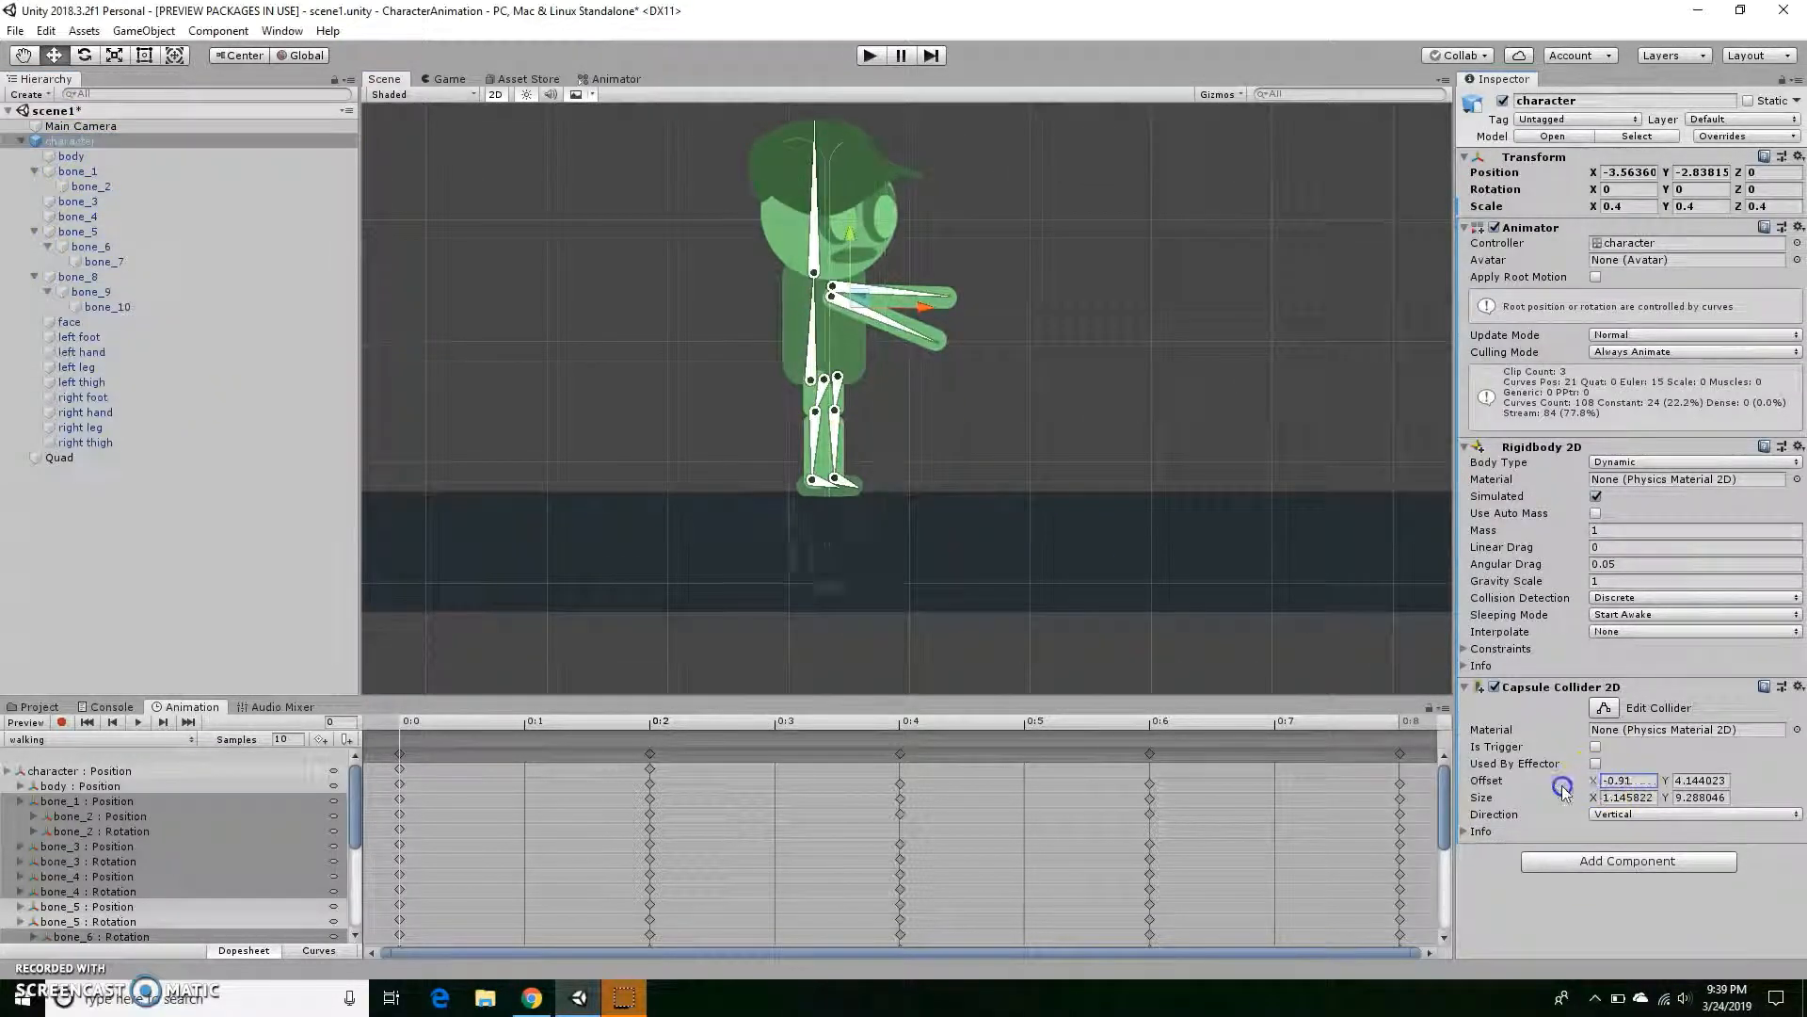
click(1619, 797)
text(2.95)
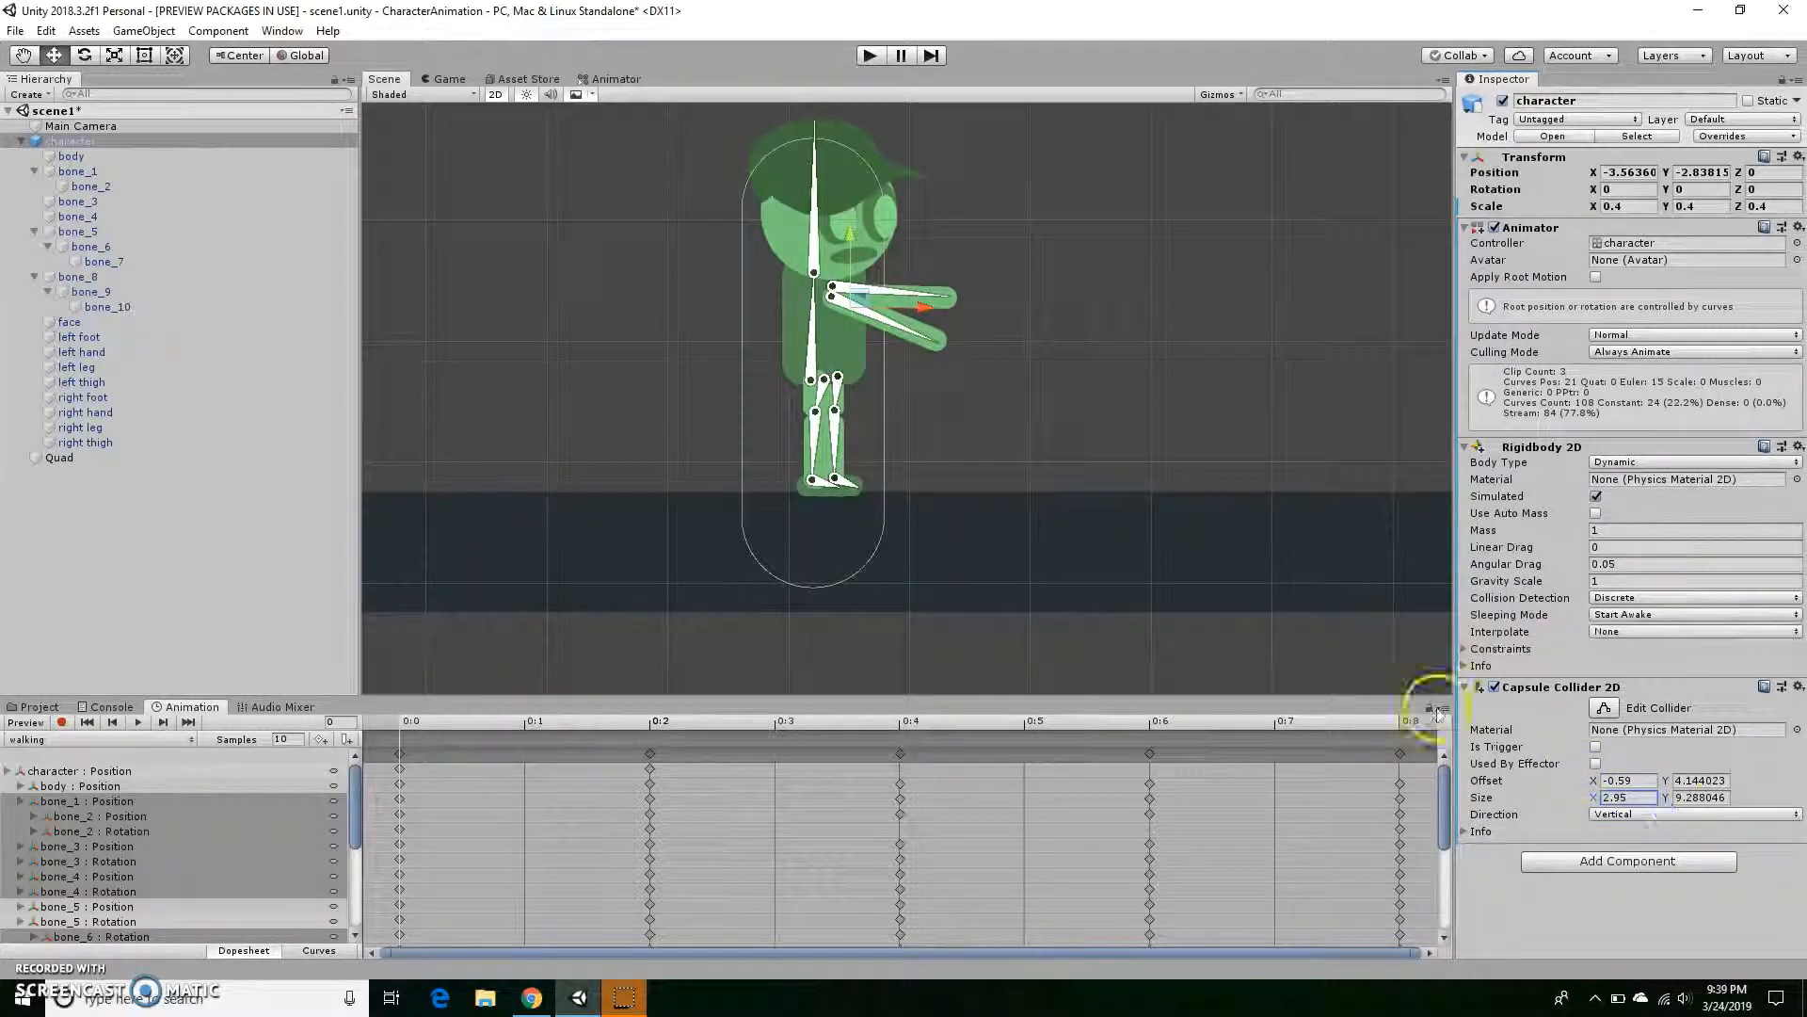
Fit the capsule collider around the character from feet to cap, about 2.5 by 7.59, and collapse the character's child objects.
click(1619, 708)
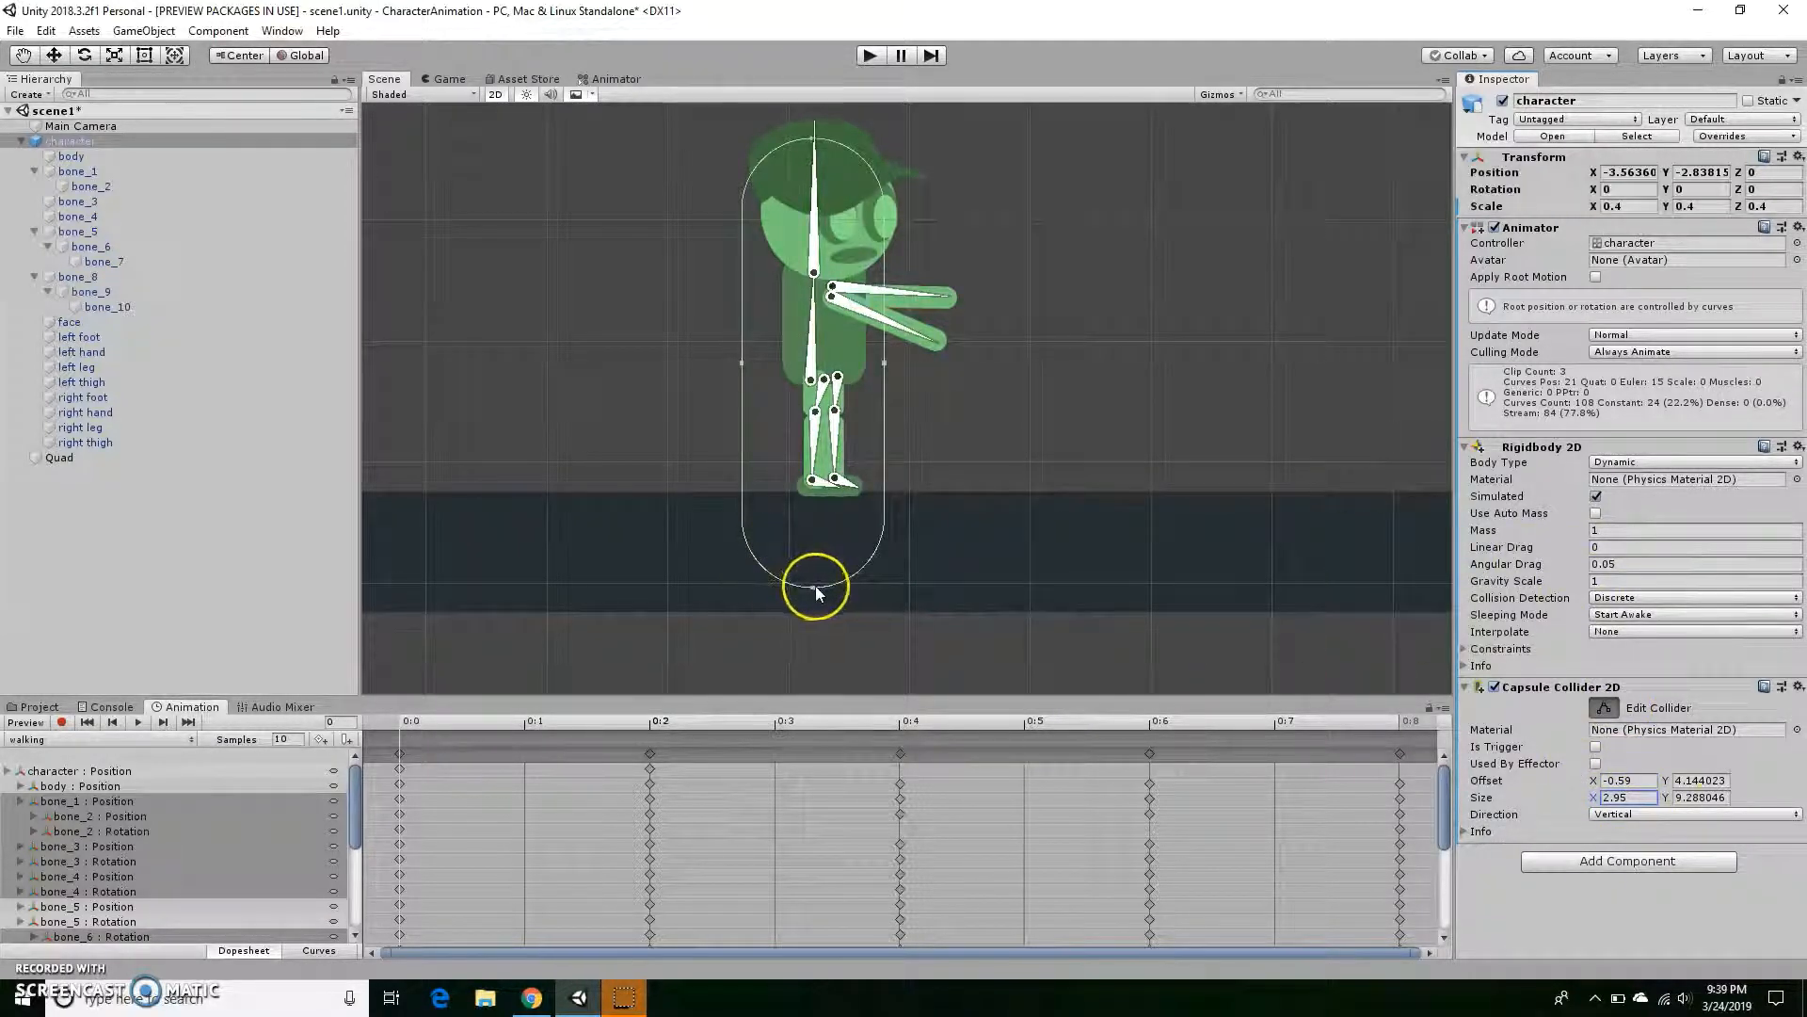
drag(813, 586, 826, 503)
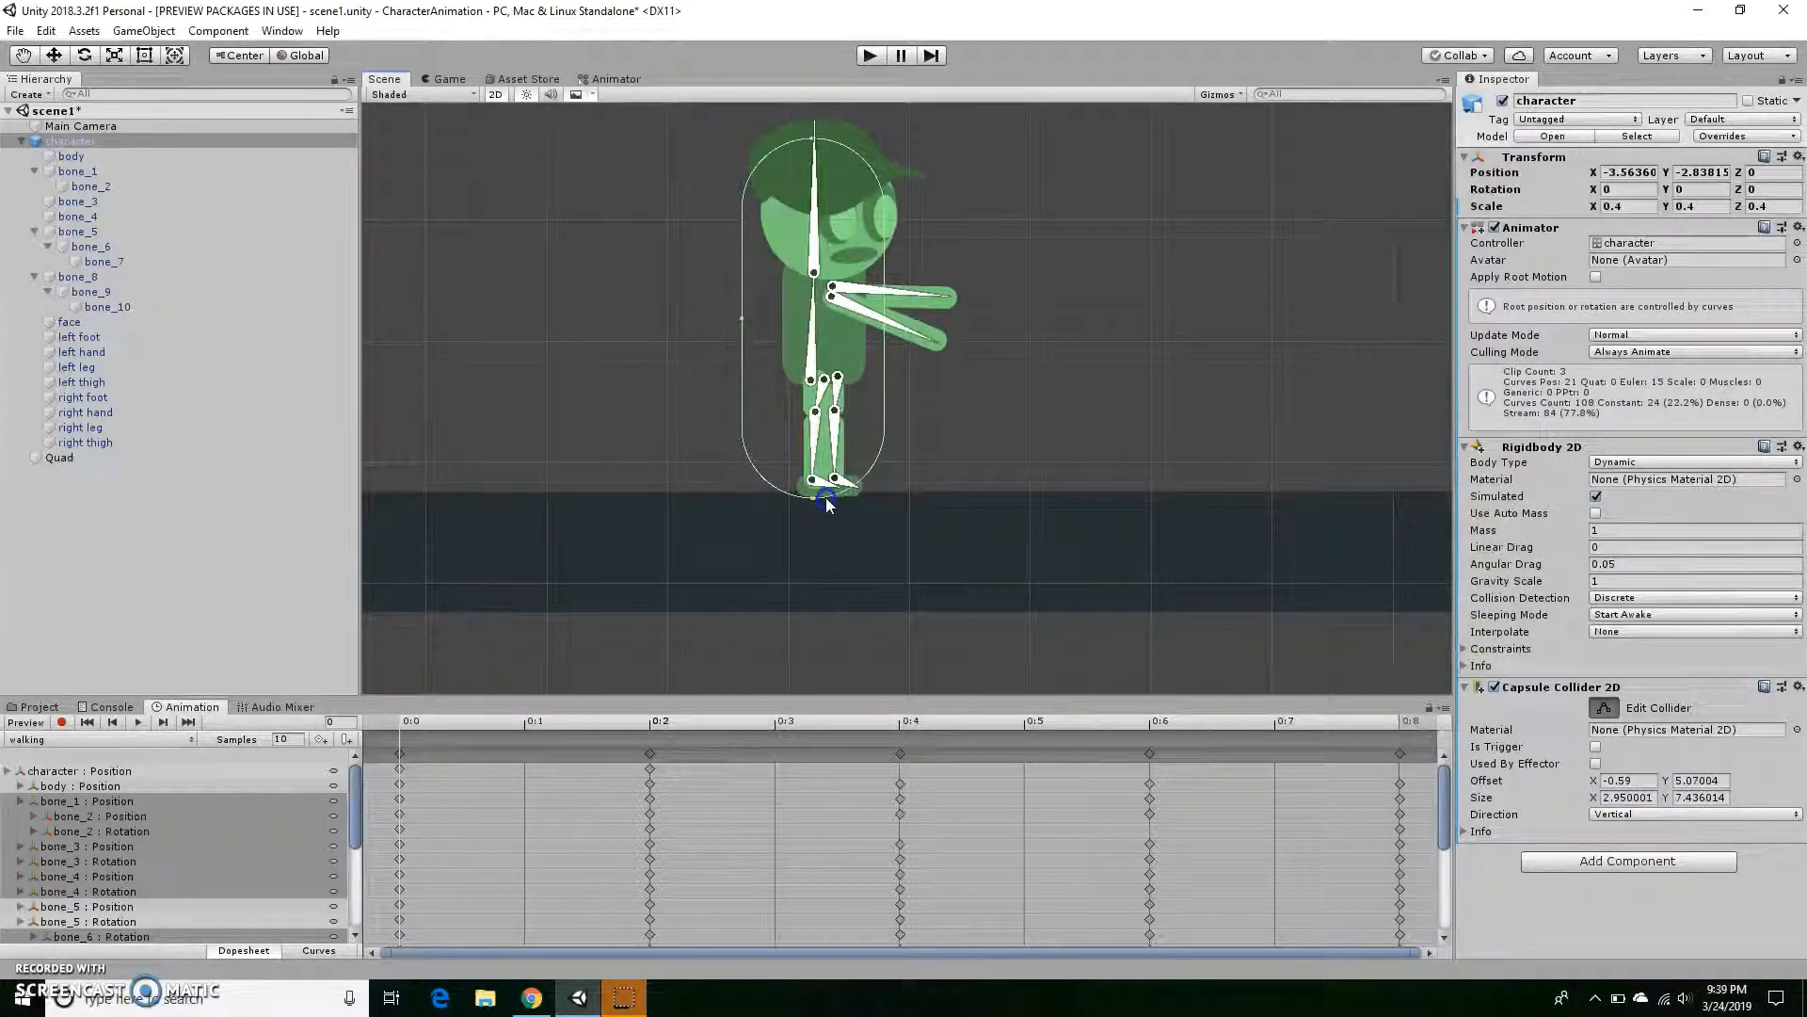
click(763, 347)
drag(749, 313, 765, 320)
drag(823, 138, 823, 130)
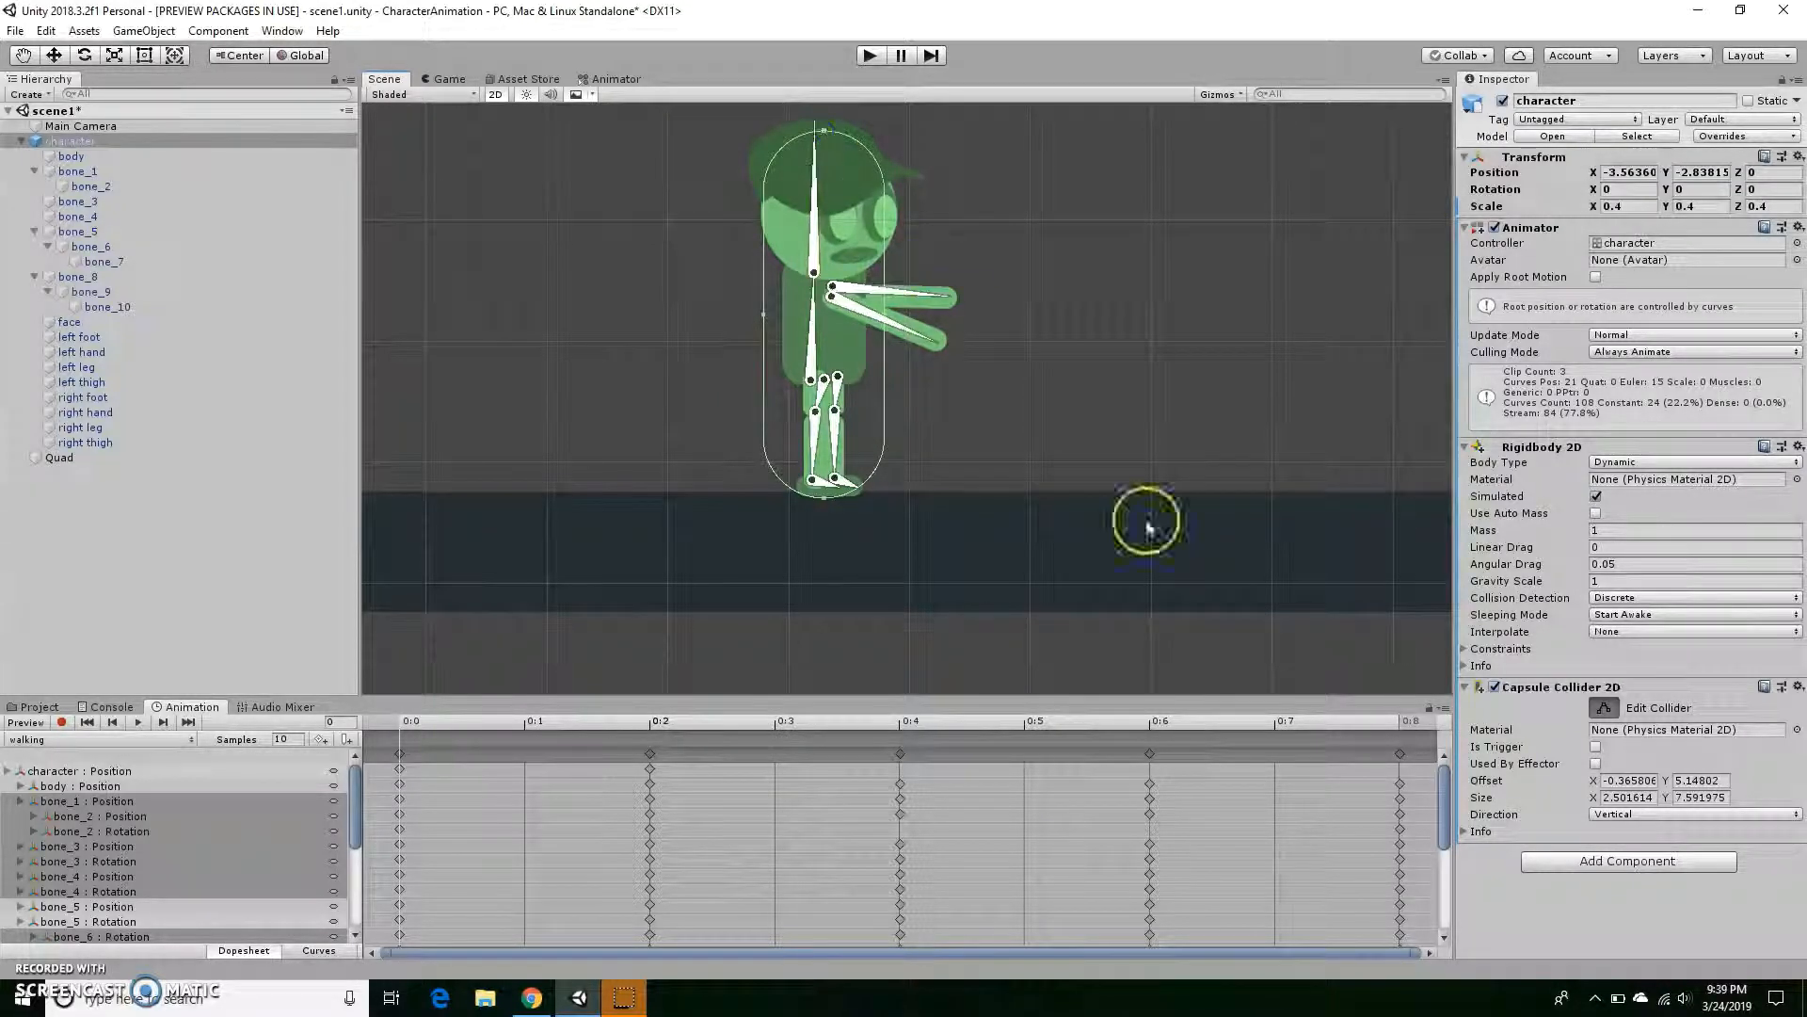
click(94, 140)
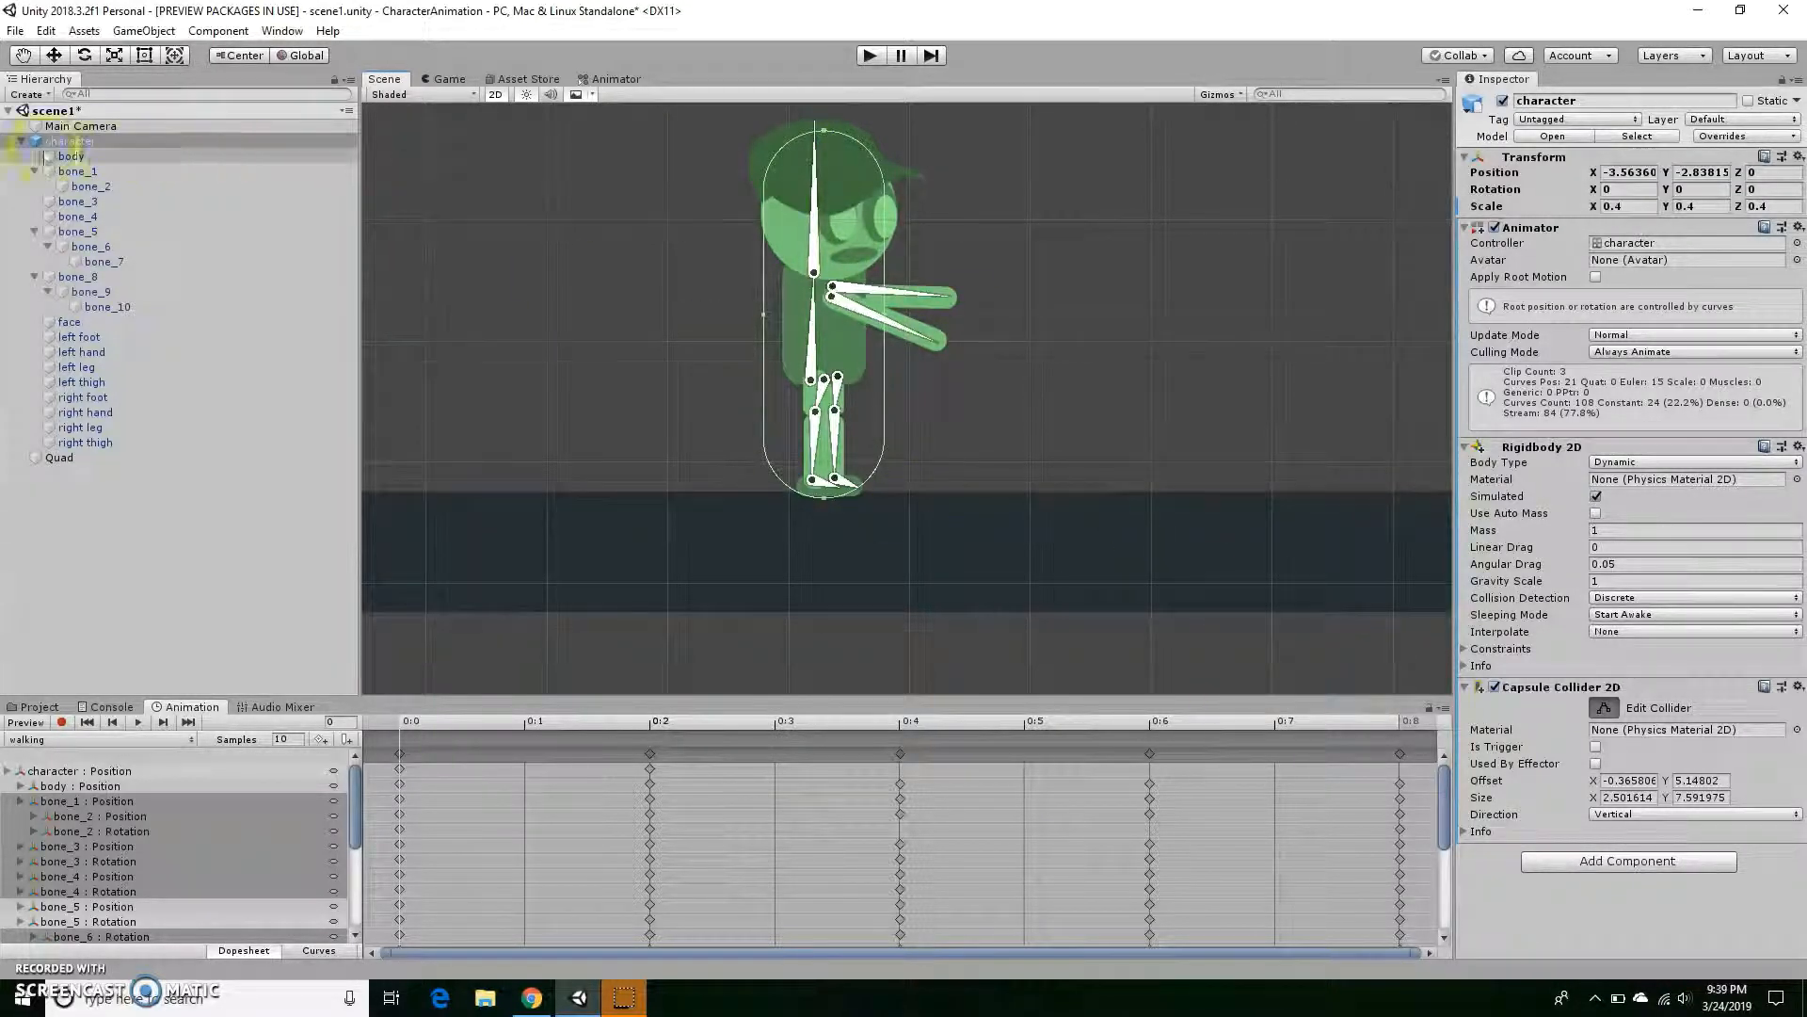
click(20, 140)
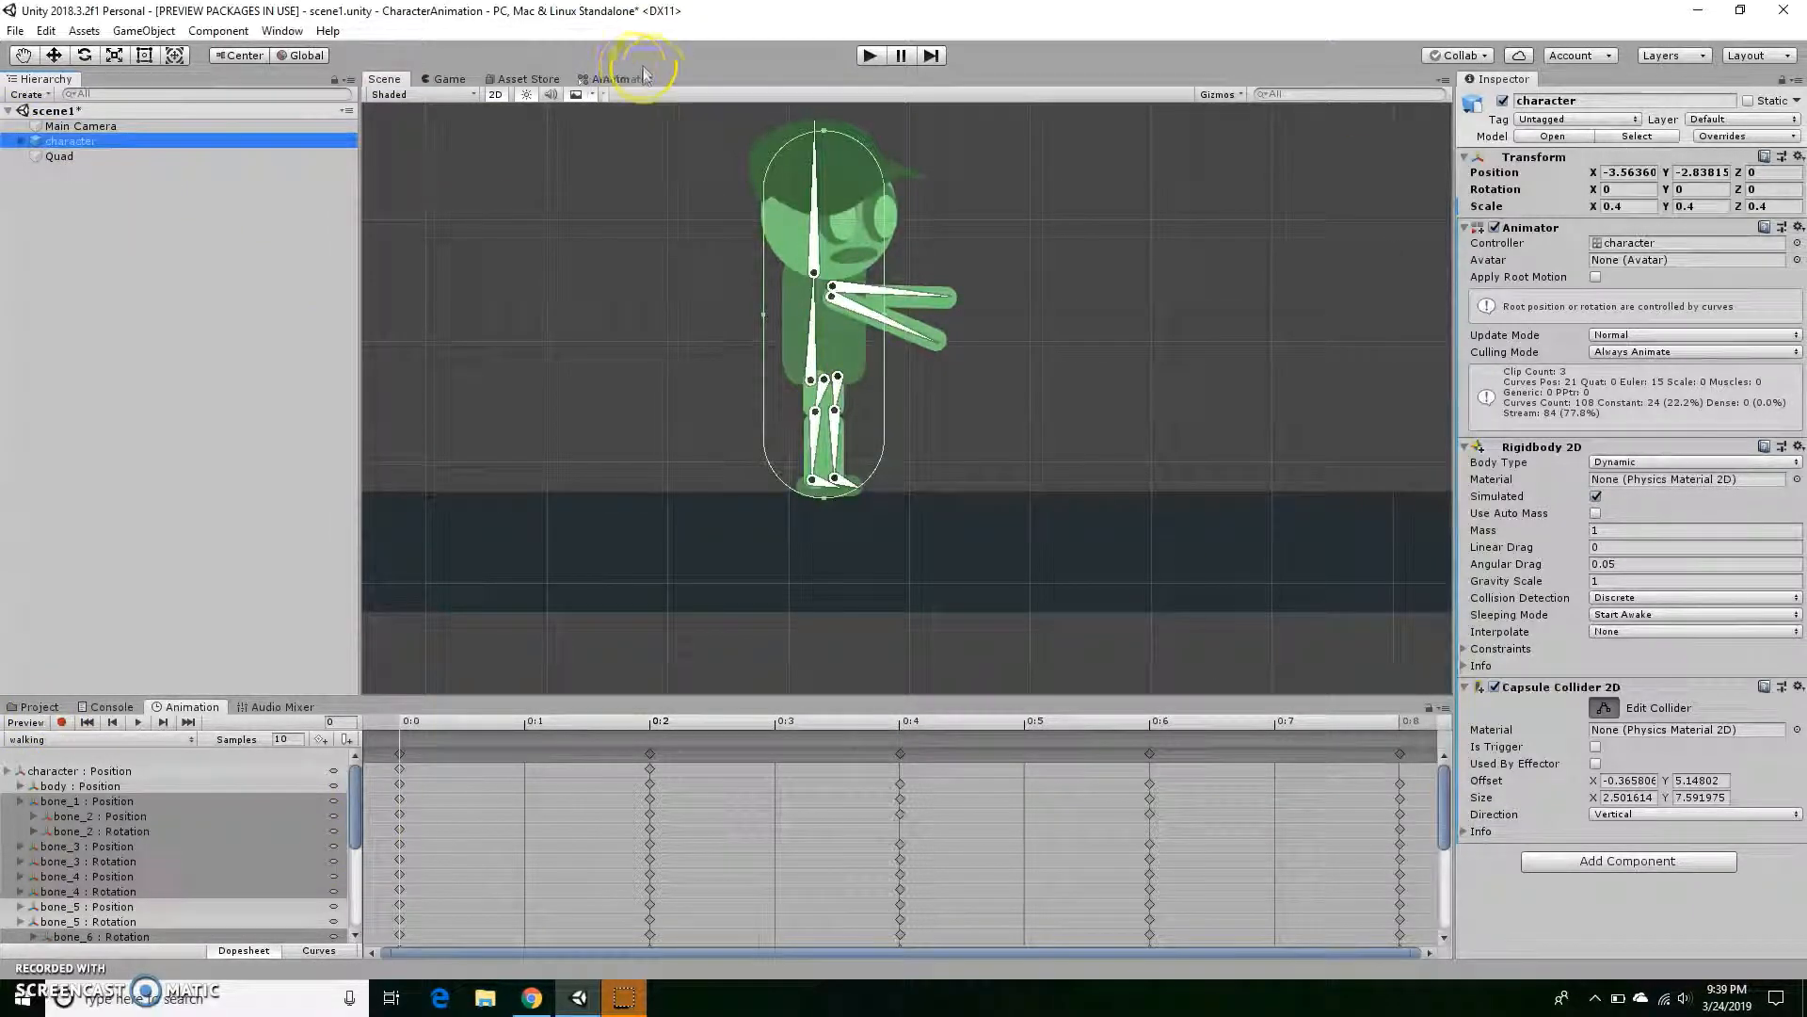
Bring up the character's Animator graph and stack the idle, walking and jump states in a vertical column.
click(281, 32)
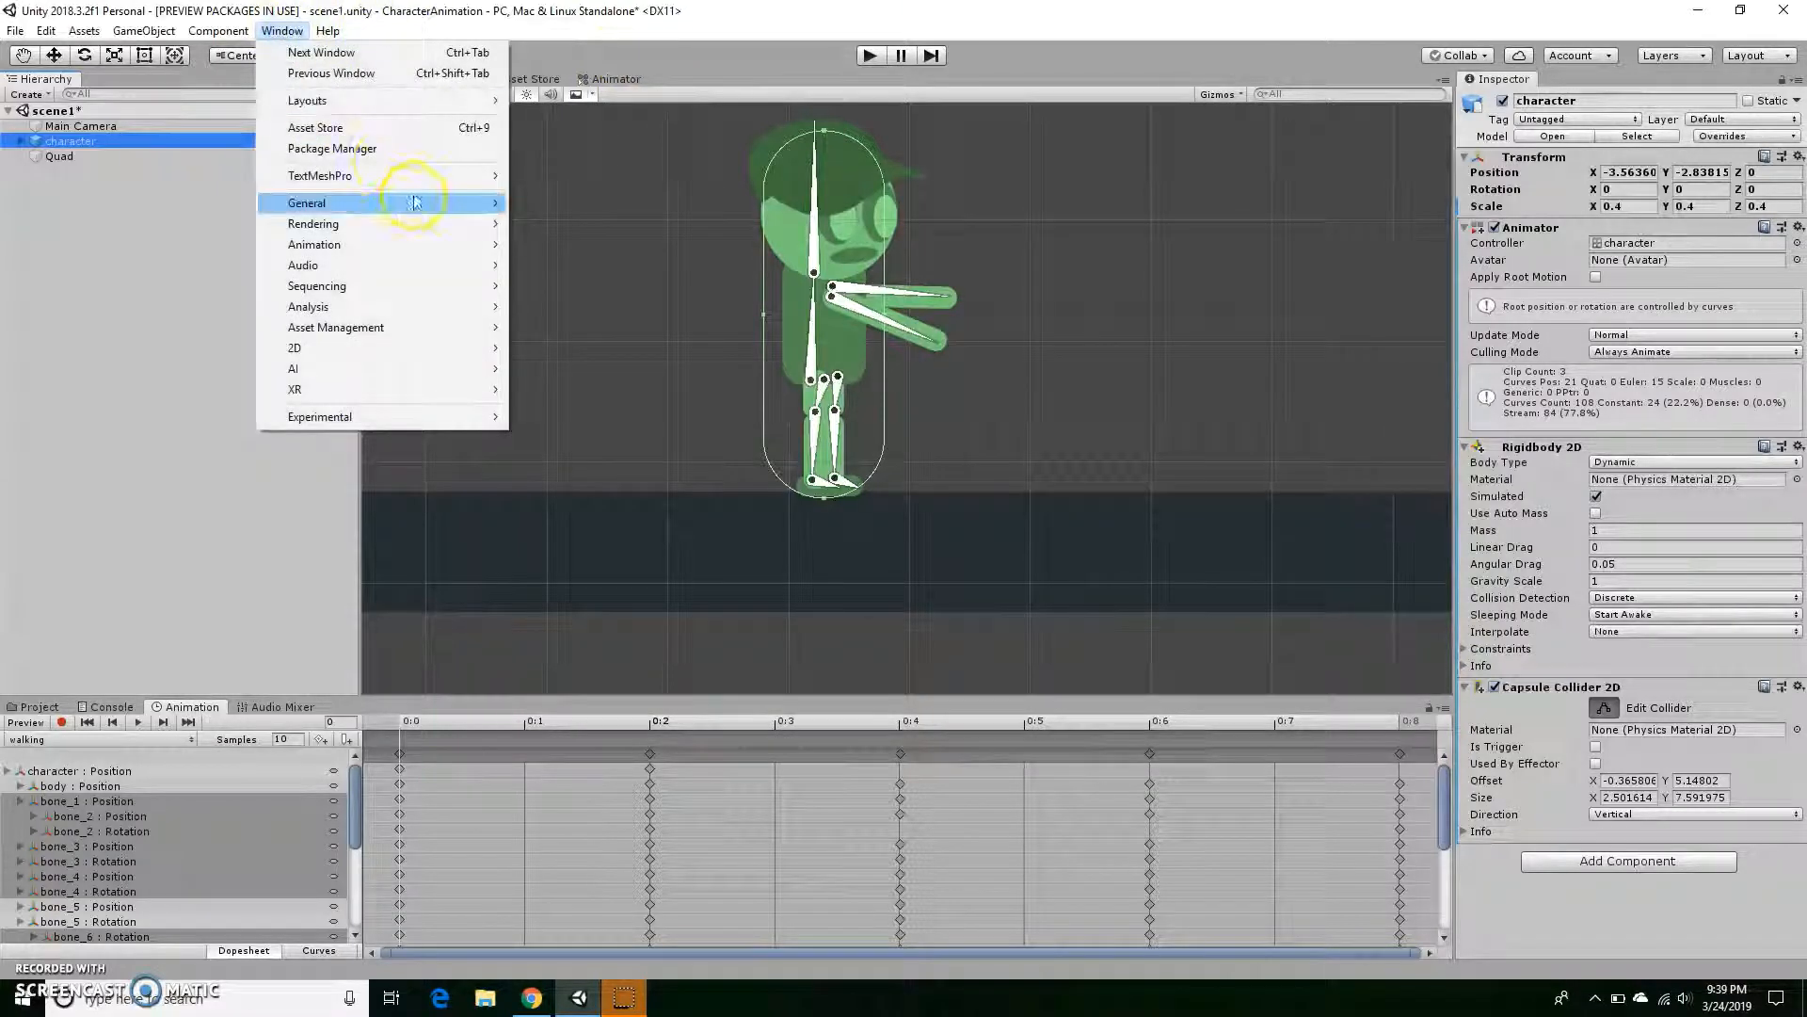
mouse_move(421, 255)
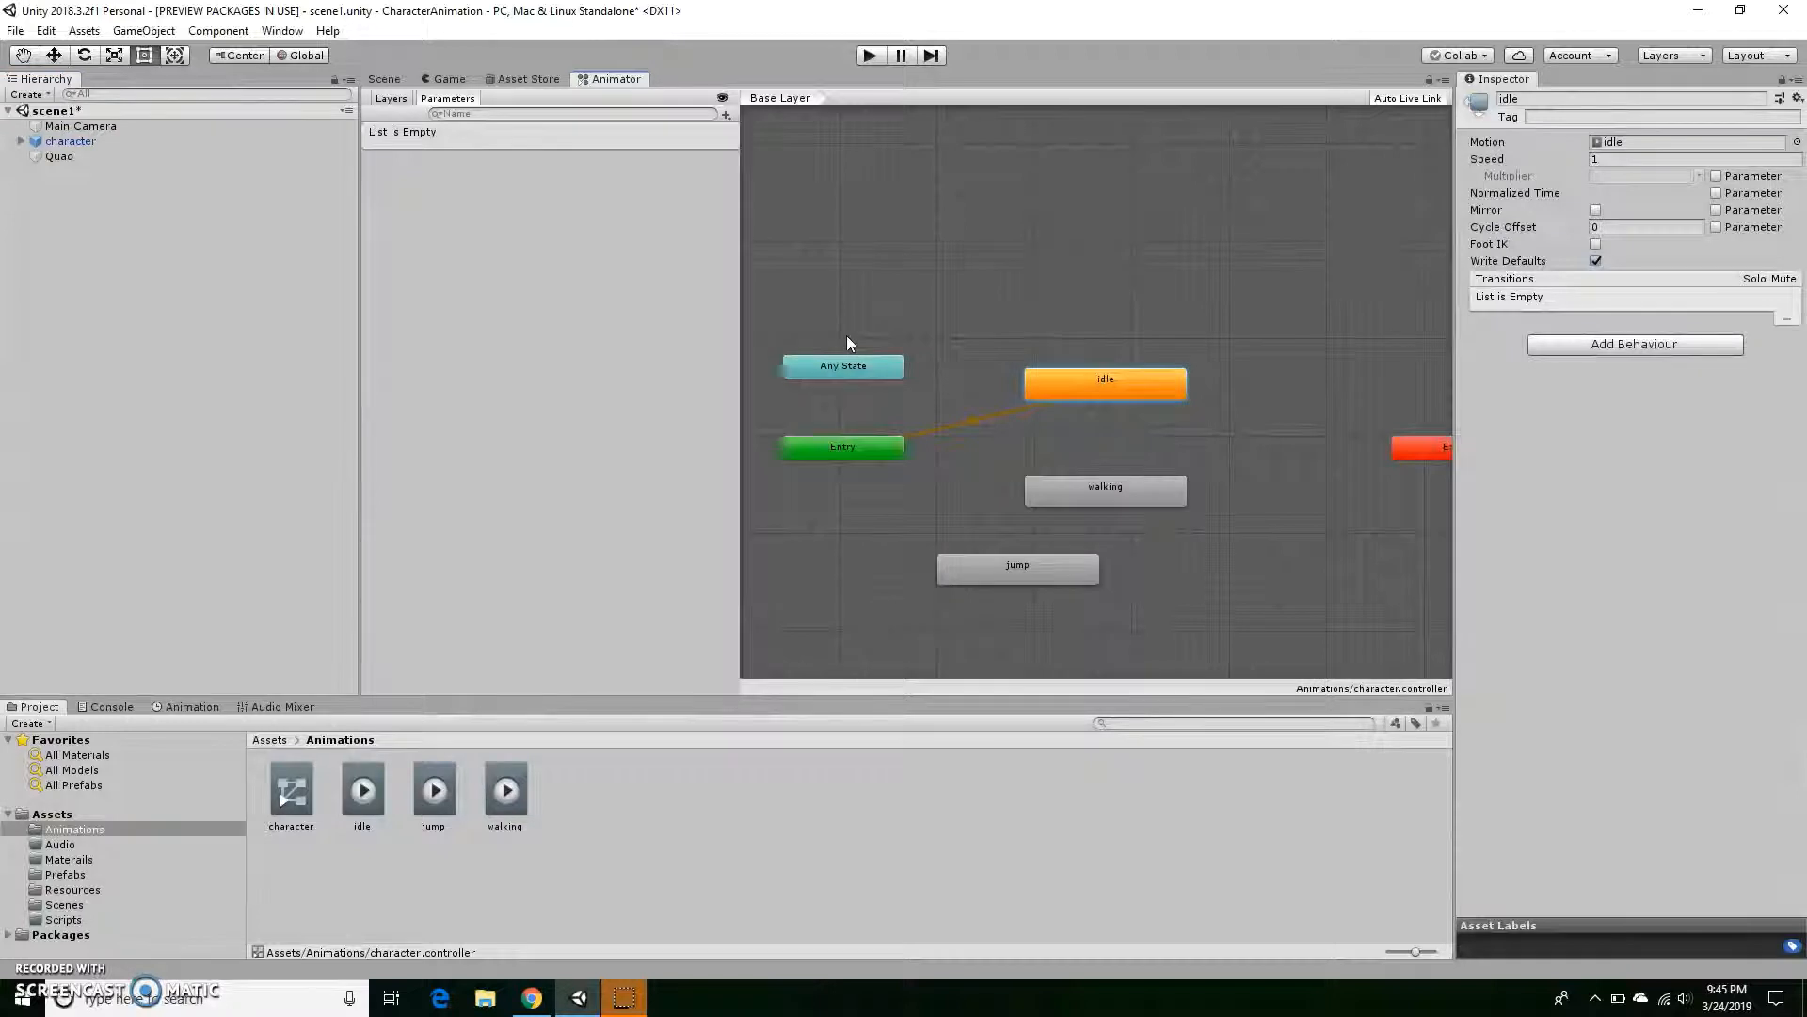
click(849, 337)
click(1123, 386)
click(1045, 390)
drag(1073, 383, 1129, 367)
drag(1124, 490, 1173, 450)
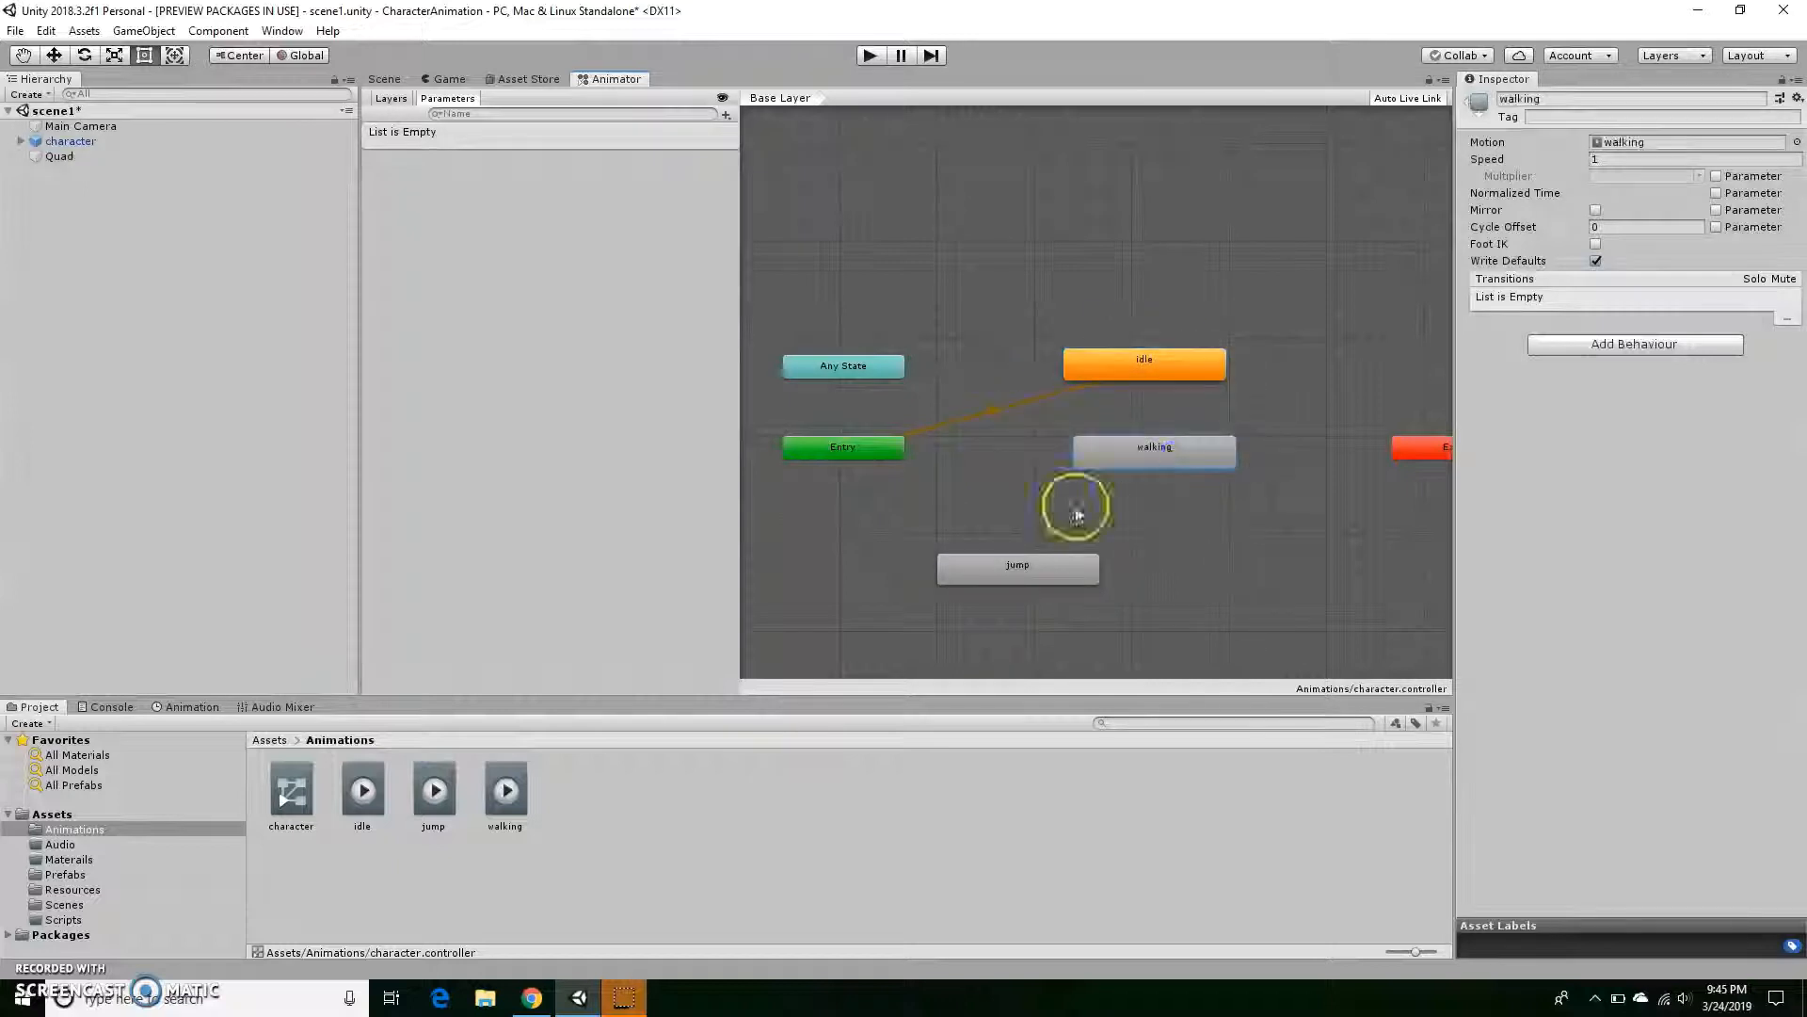
drag(1064, 562, 1138, 455)
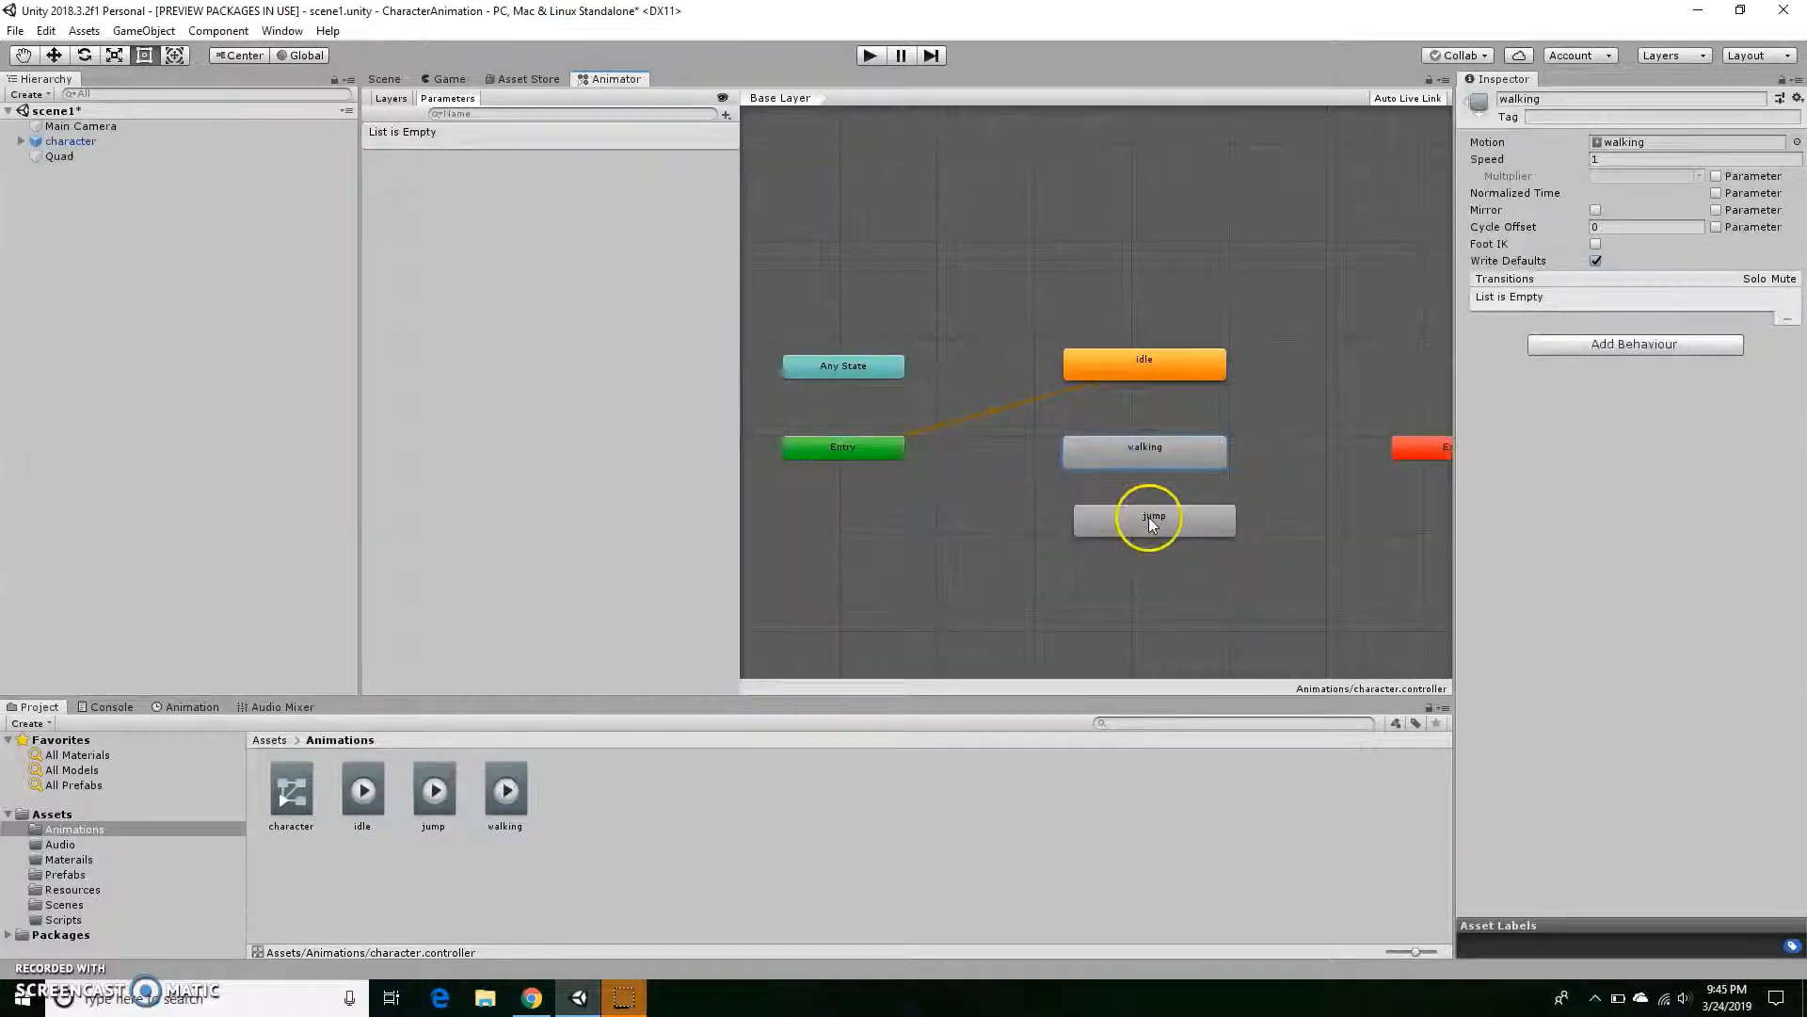
mouse_move(1146, 517)
mouse_down()
mouse_move(1114, 545)
mouse_move(1162, 528)
mouse_move(1142, 516)
mouse_up()
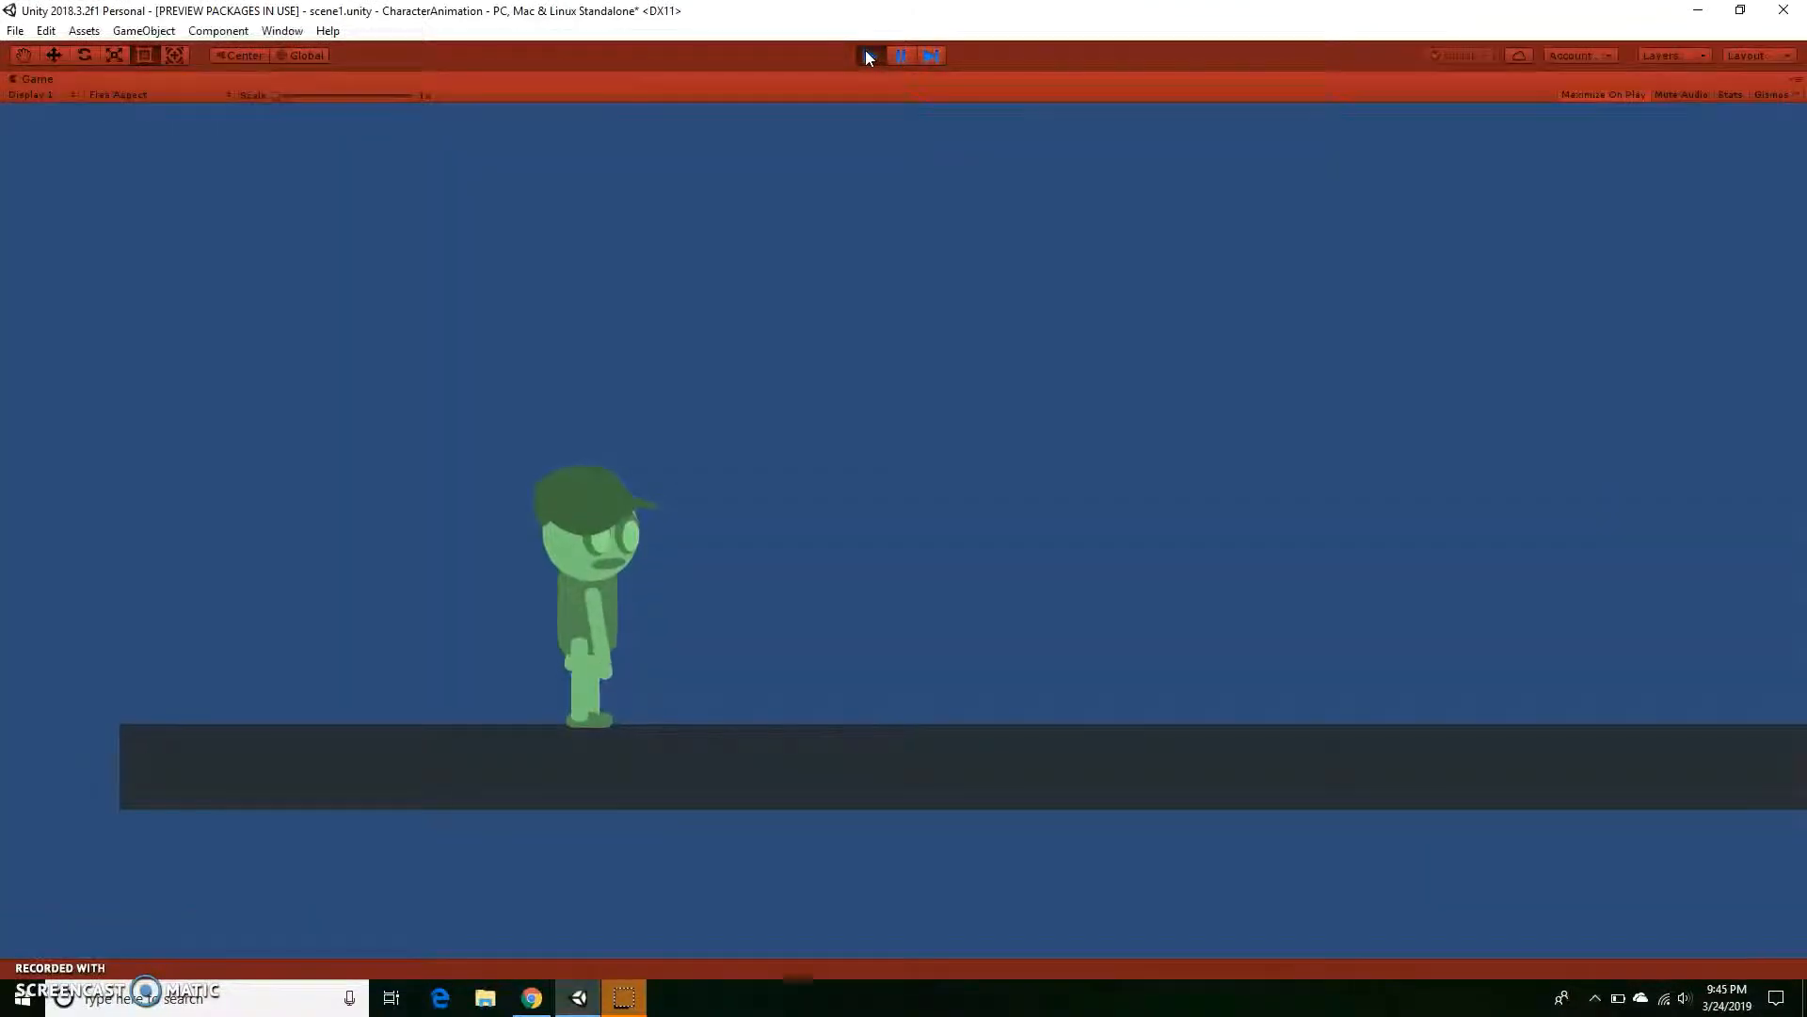
click(820, 1012)
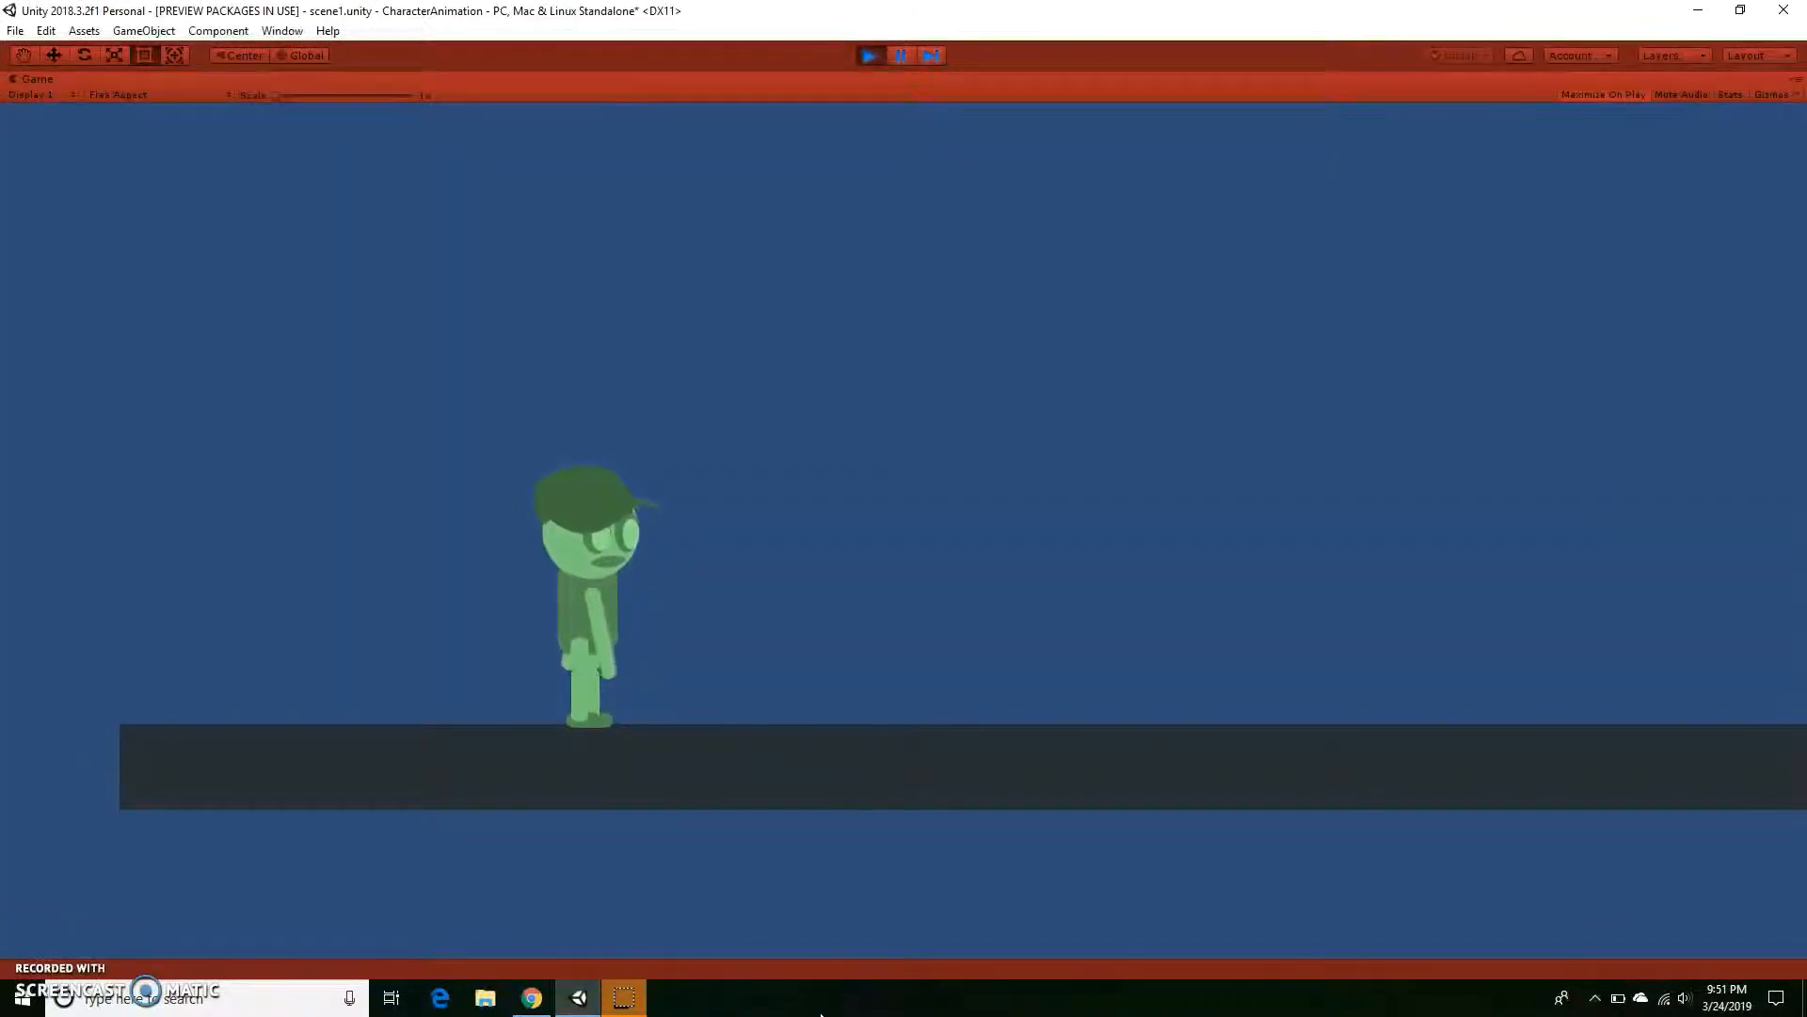